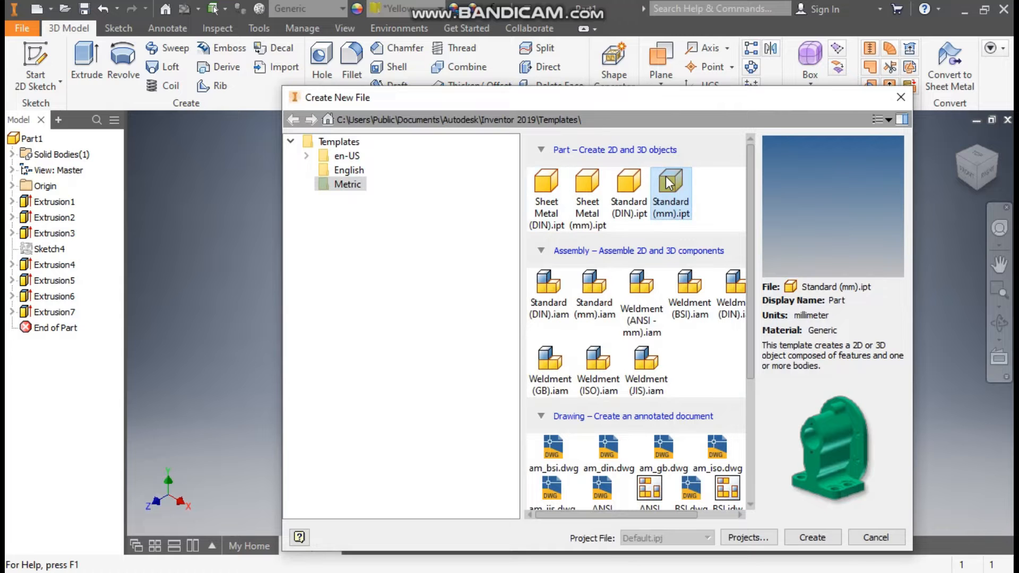
Create a new part from the Standard (mm).ipt metric template and start a 2D sketch on the horizontal XZ plane
click(667, 183)
click(807, 536)
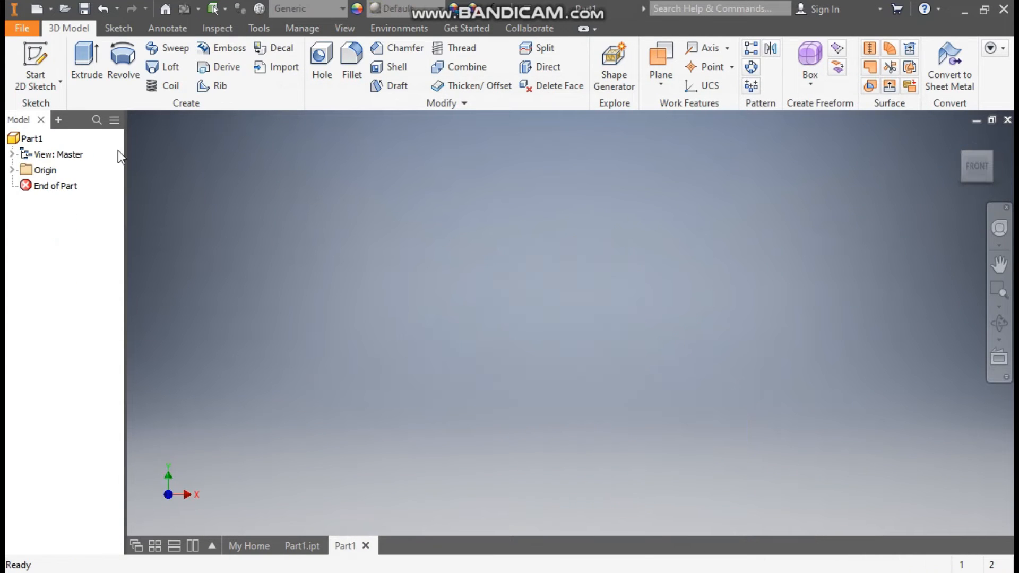
click(34, 60)
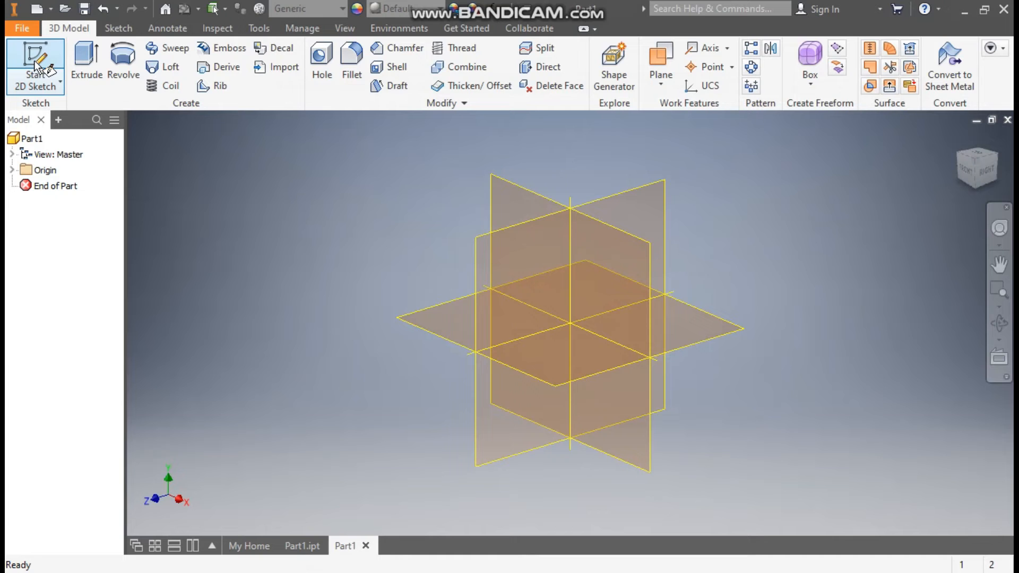
click(439, 311)
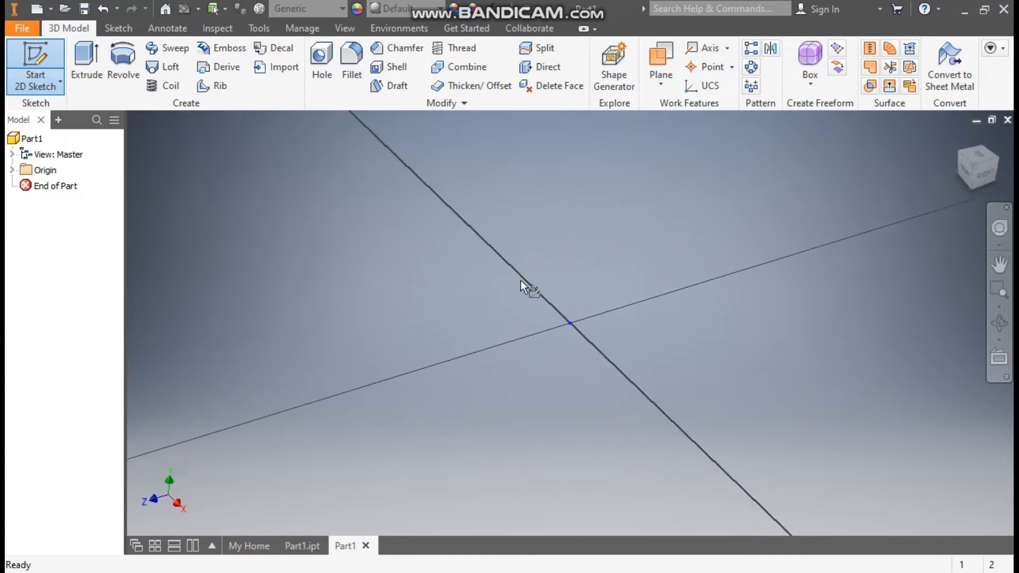
click(988, 137)
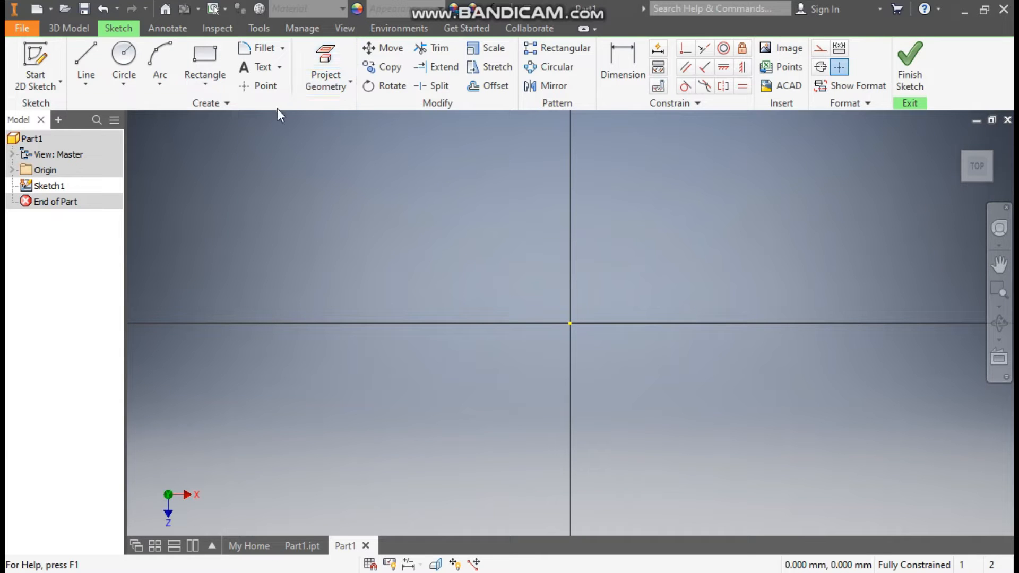
Draw a two-point center rectangle centred on the origin, about 373 mm wide and 172 mm high
click(196, 78)
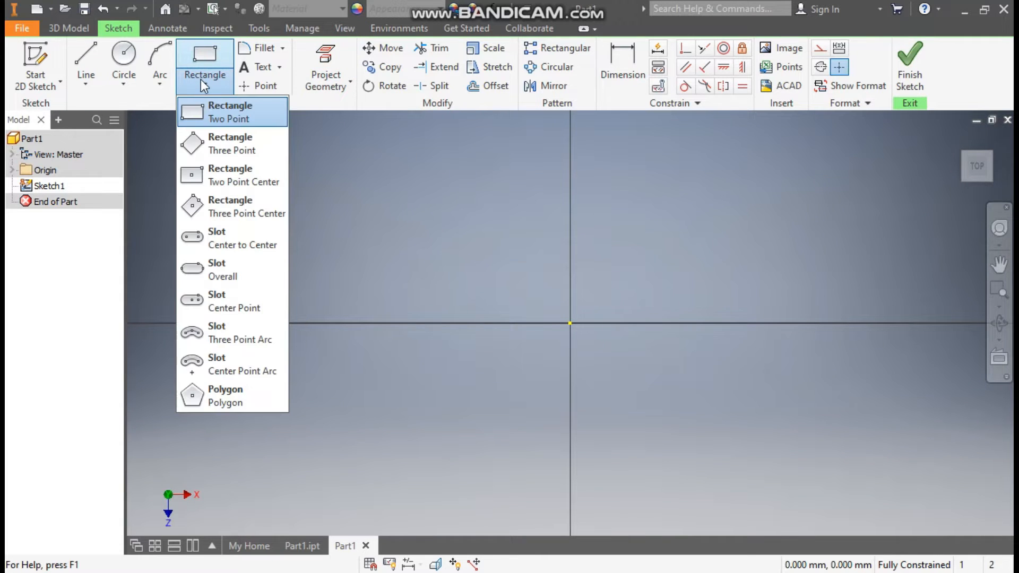
click(227, 178)
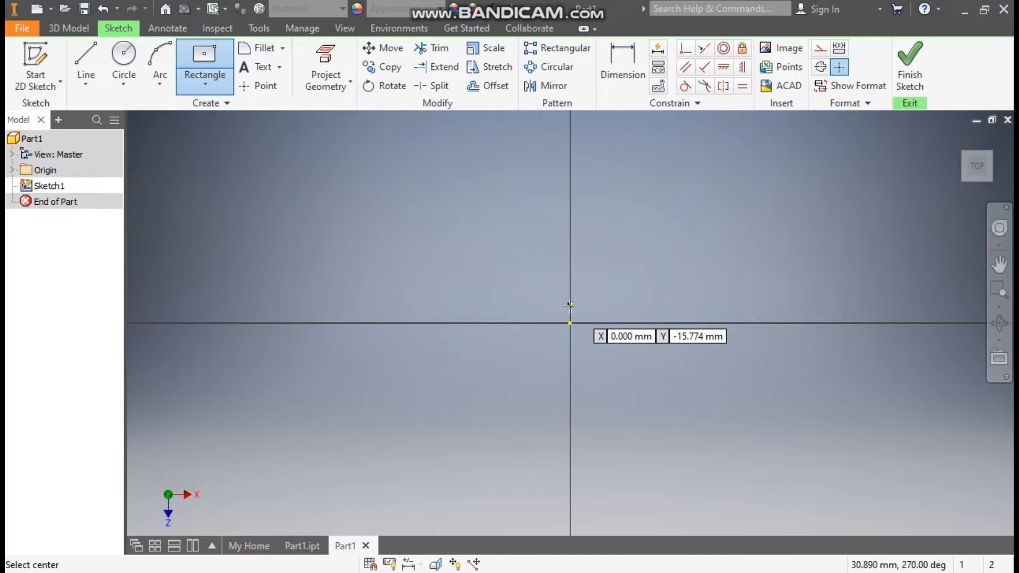
click(570, 322)
click(793, 220)
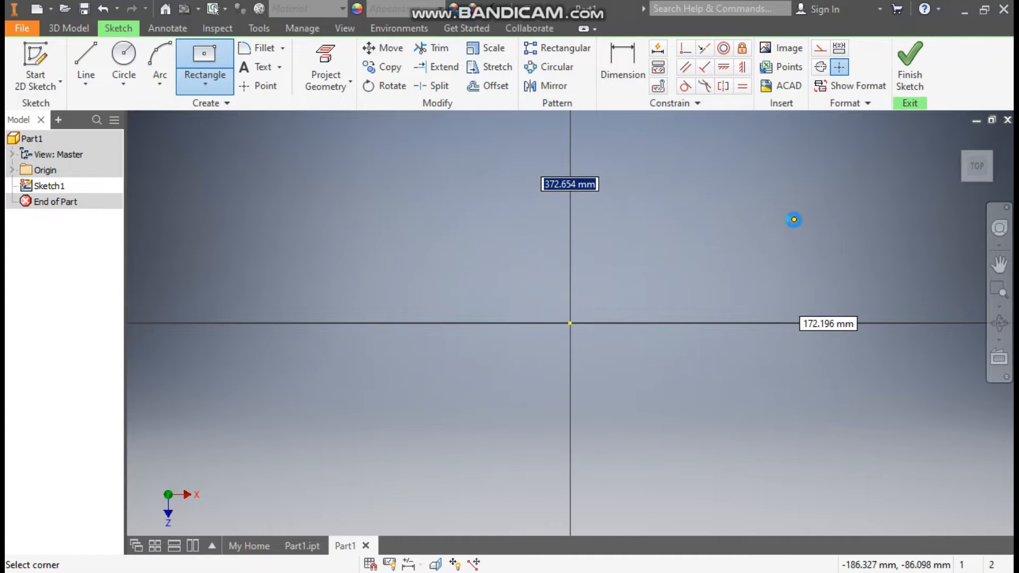
Dimension the rectangle to 90 mm wide and 45 mm high
click(626, 65)
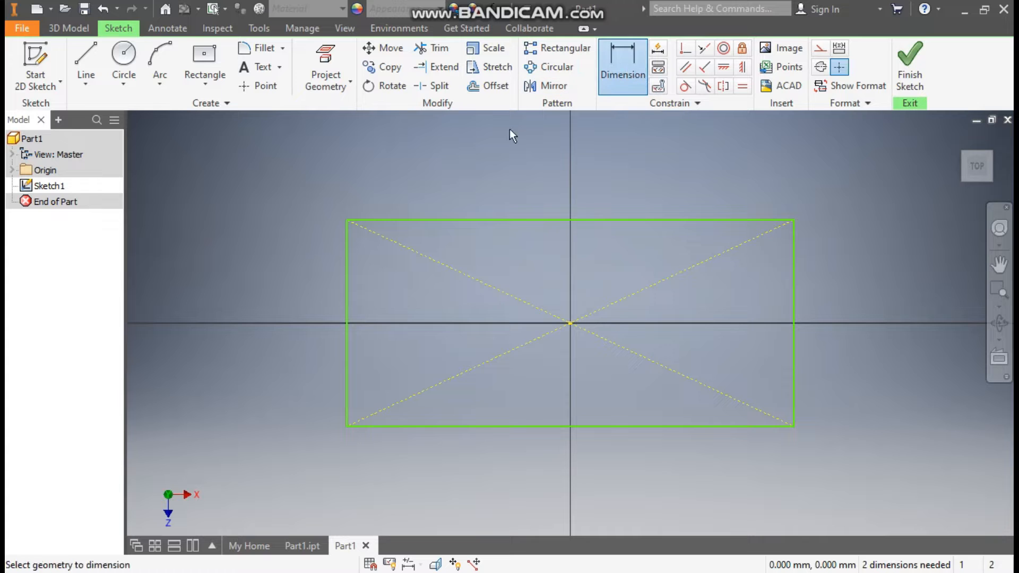
click(514, 220)
click(526, 181)
text(90)
key(Return)
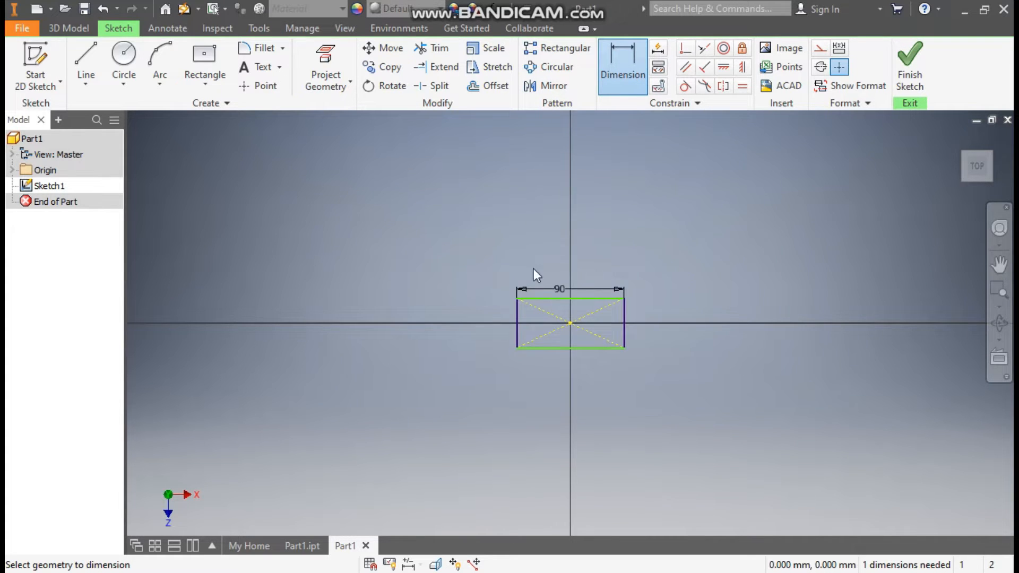
click(497, 306)
click(454, 324)
text(45)
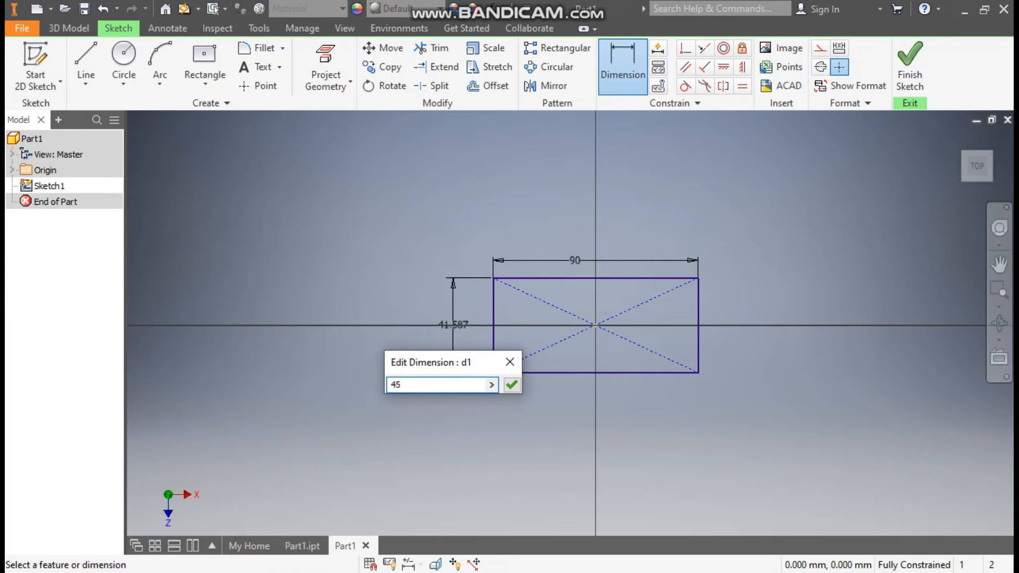
key(Return)
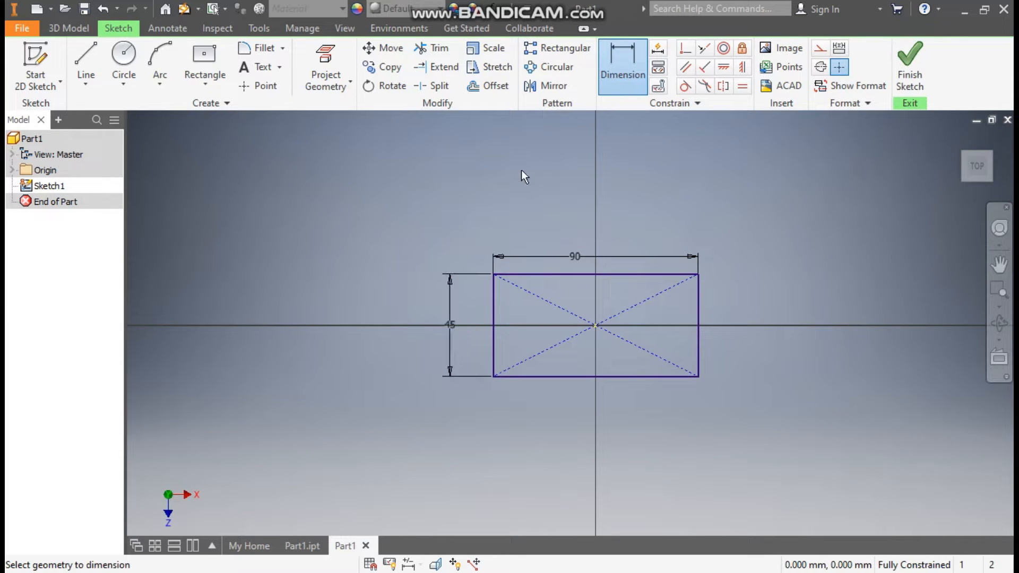
Draw two small two-point rectangles about 27 mm high inside the outline, one against each of its short edges
click(201, 87)
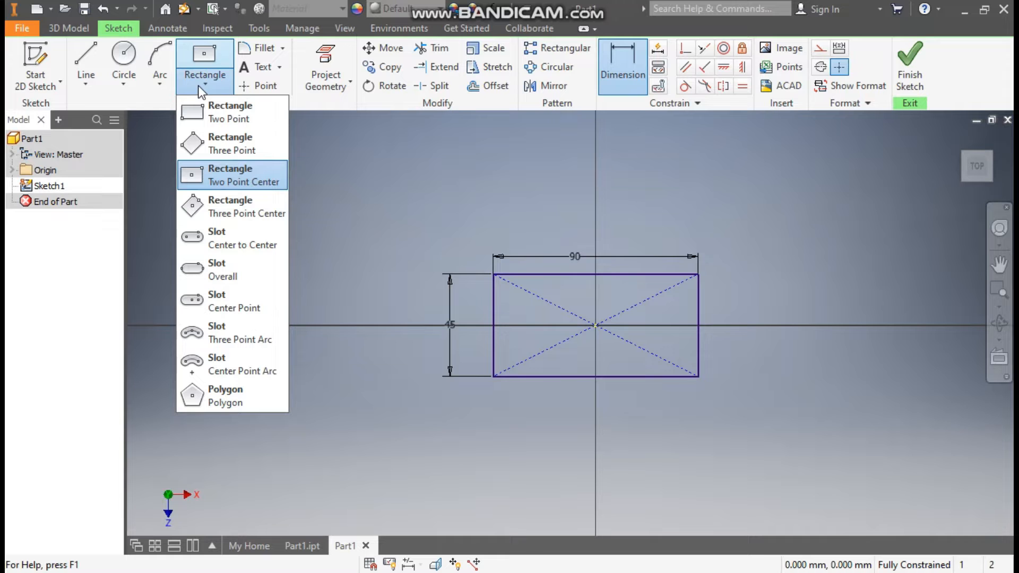
click(219, 119)
scroll(507, 344, up, 3)
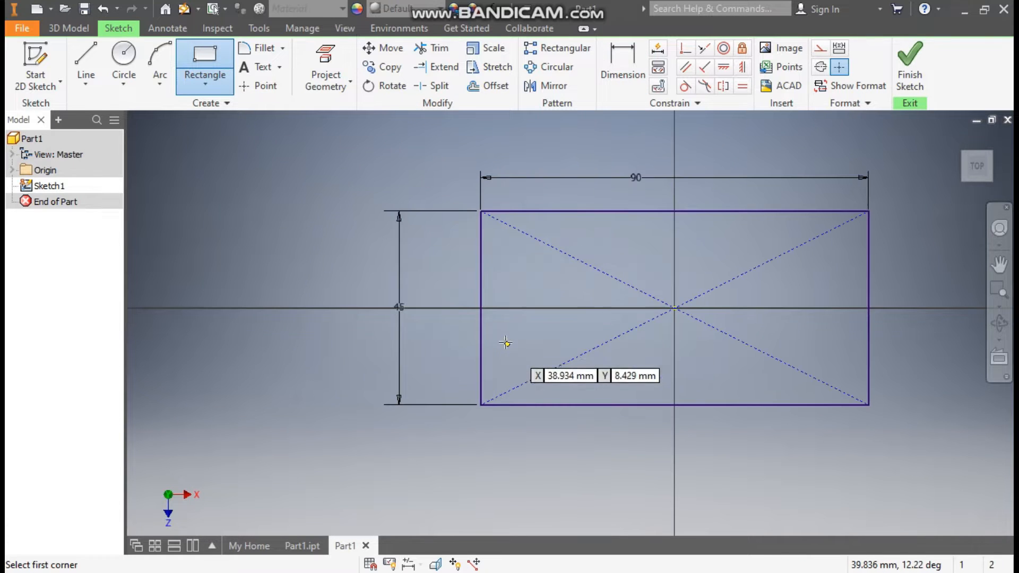
click(480, 247)
click(529, 366)
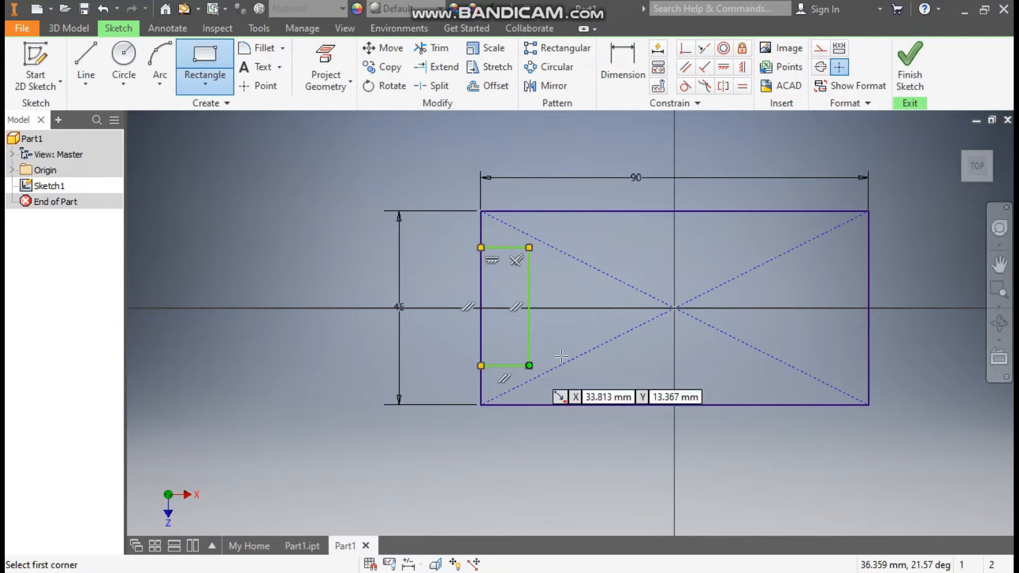
click(869, 247)
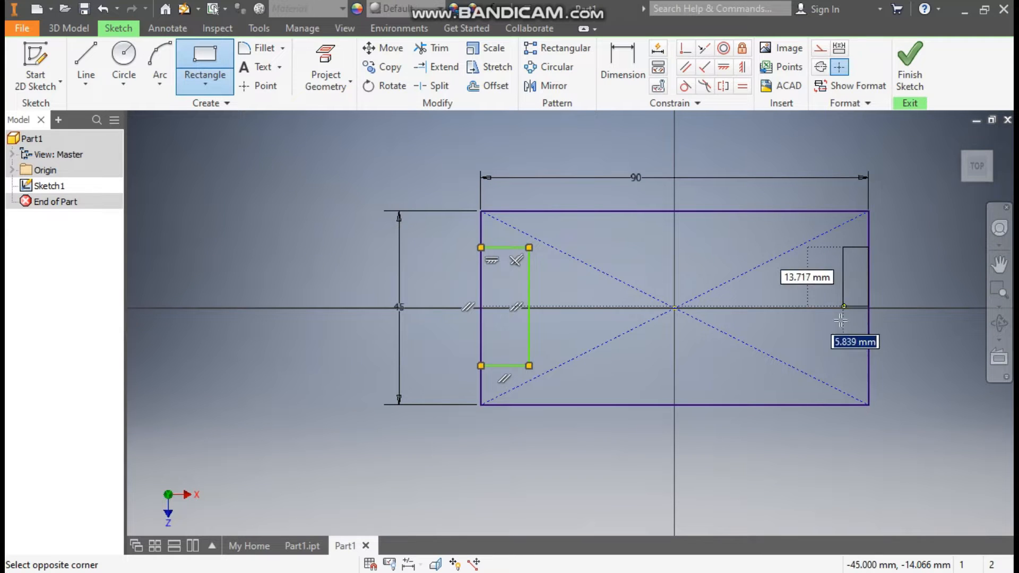
click(840, 366)
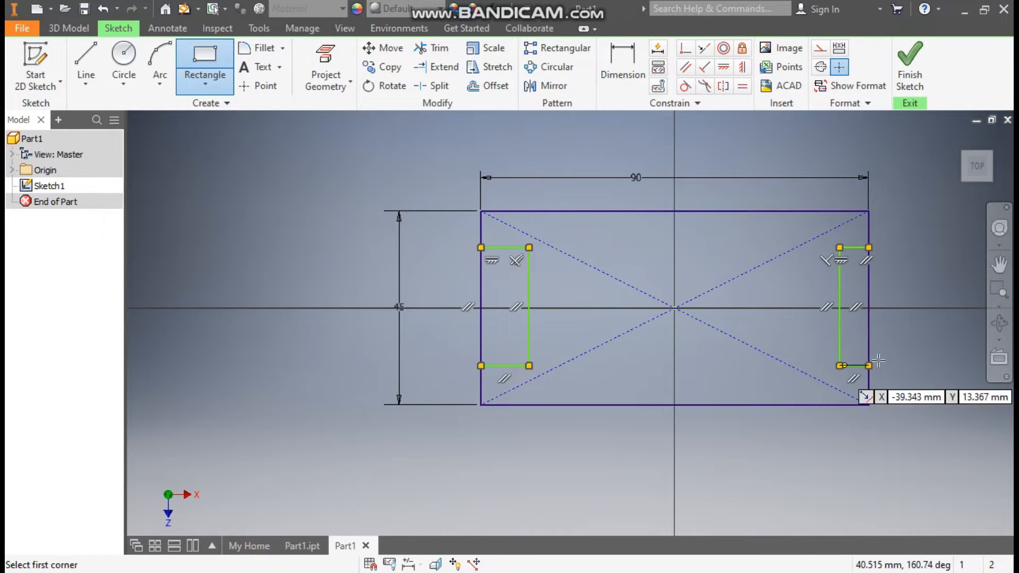
Apply an equal constraint between the upper horizontal edges of the two small rectangles
click(743, 86)
click(513, 246)
click(855, 246)
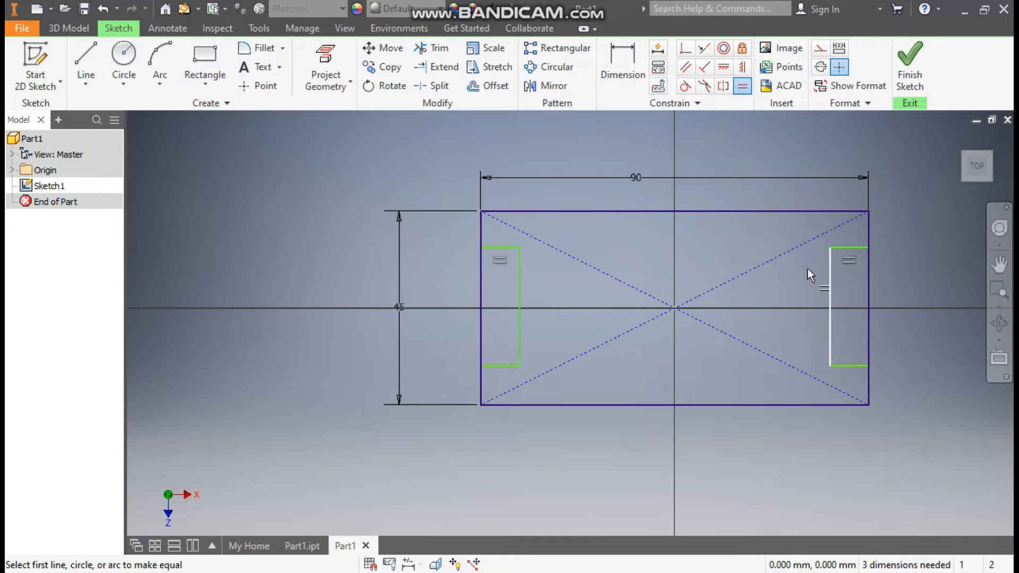
Try to make the inner vertical edges of the two small rectangles equal in length
click(521, 282)
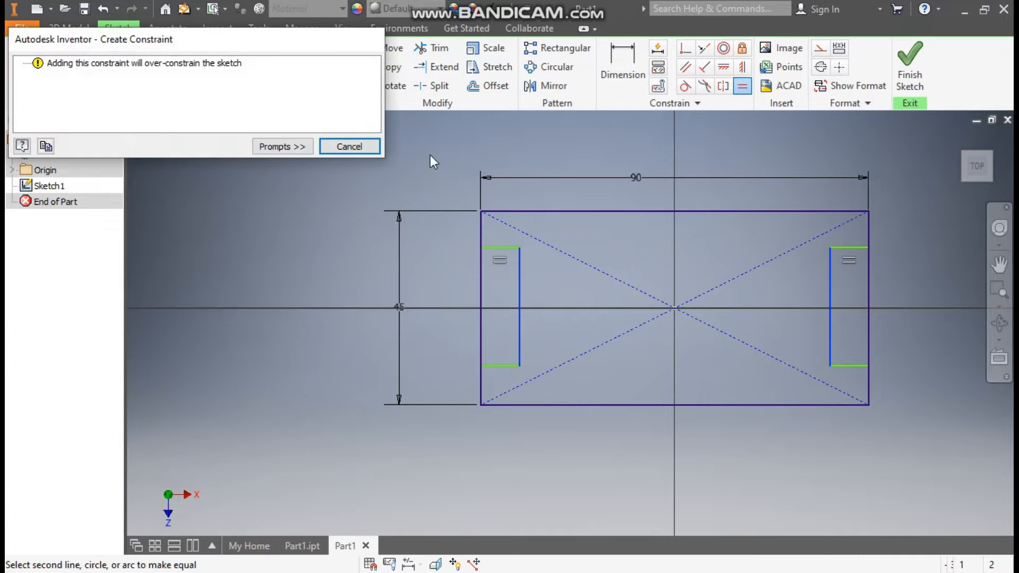
click(347, 146)
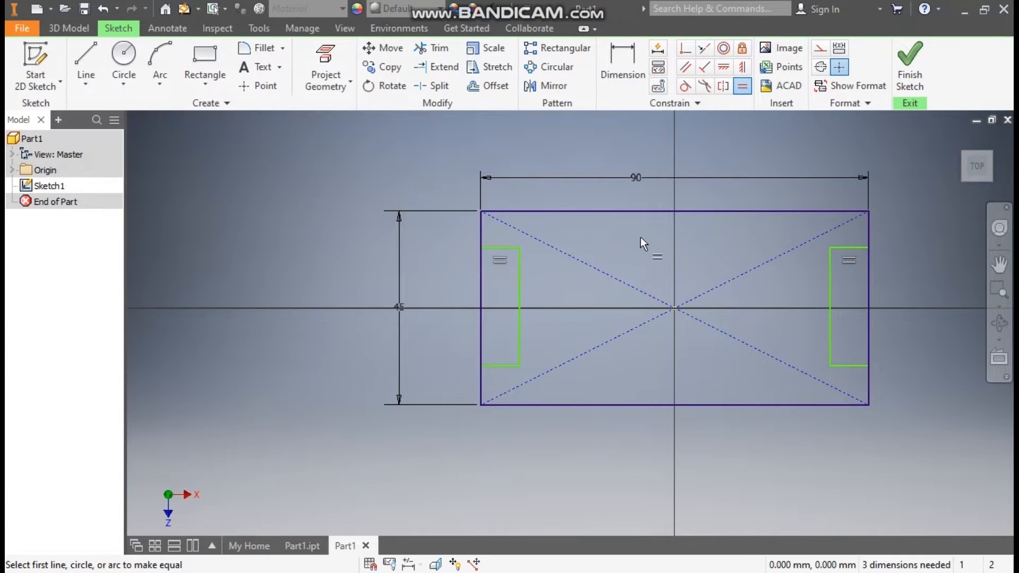
key(Escape)
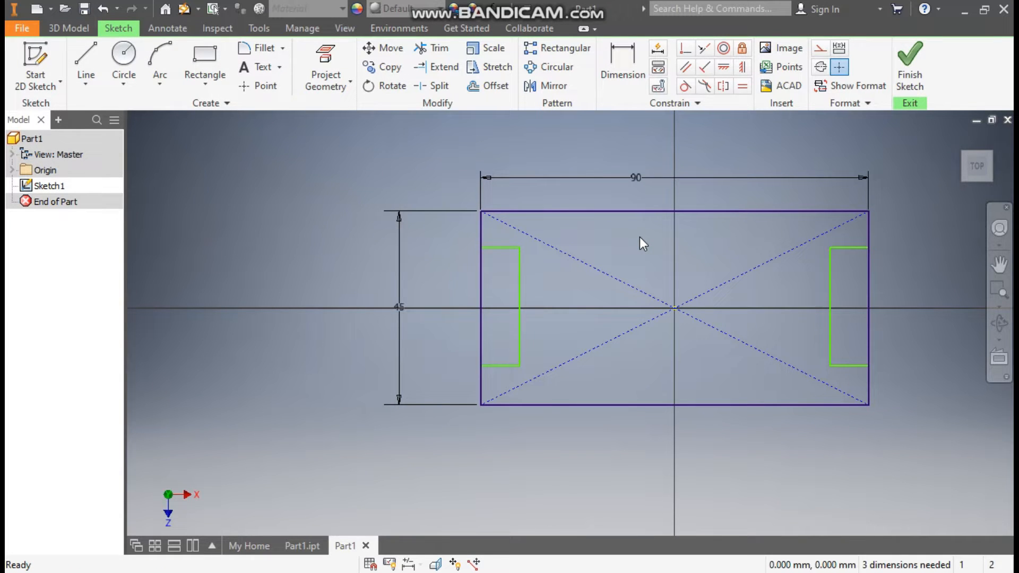
Dimension the small rectangle on the outline's left edge to 10 mm wide and 25 mm high
click(618, 65)
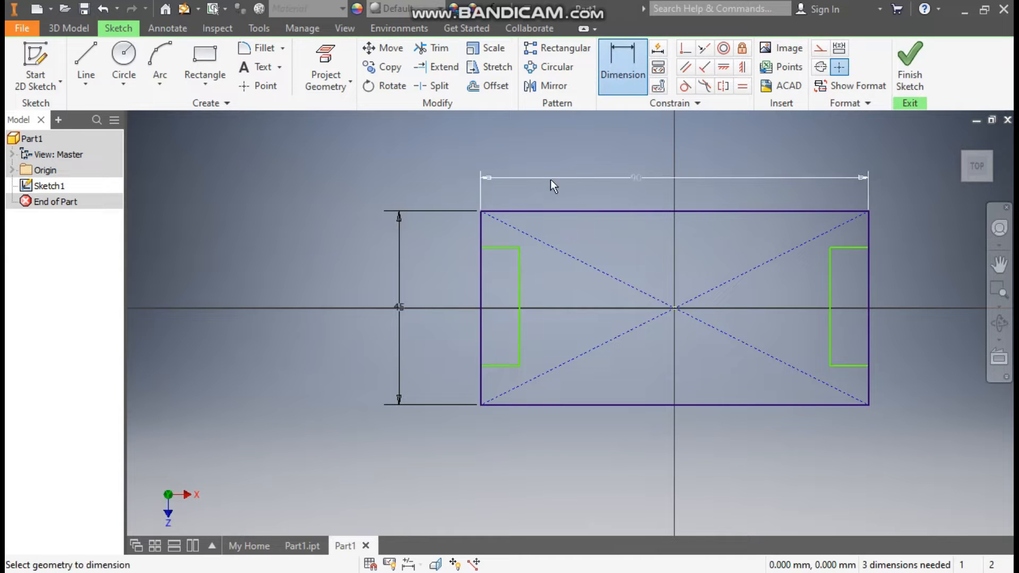
click(500, 266)
text(10)
key(Return)
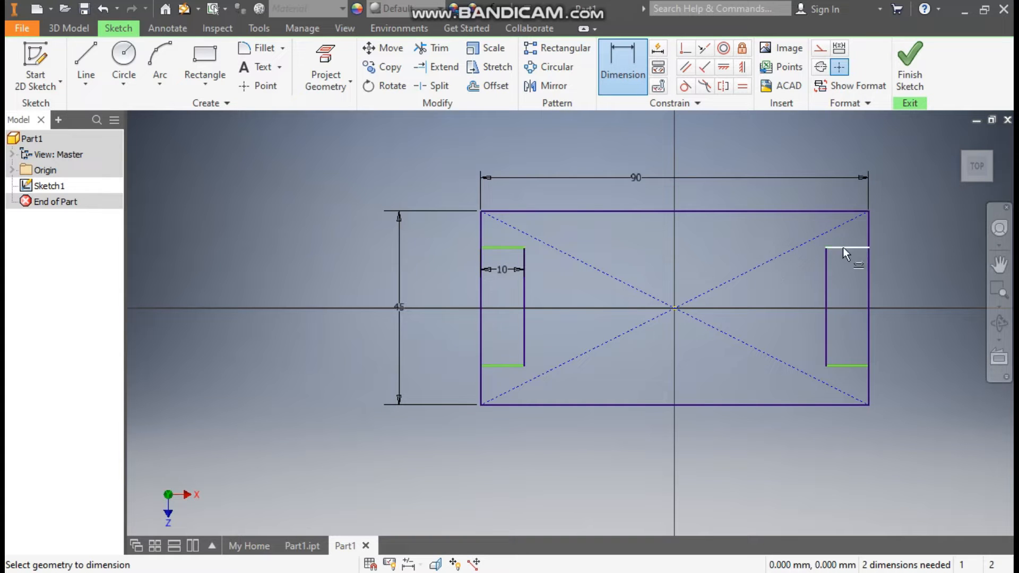
click(526, 318)
click(550, 320)
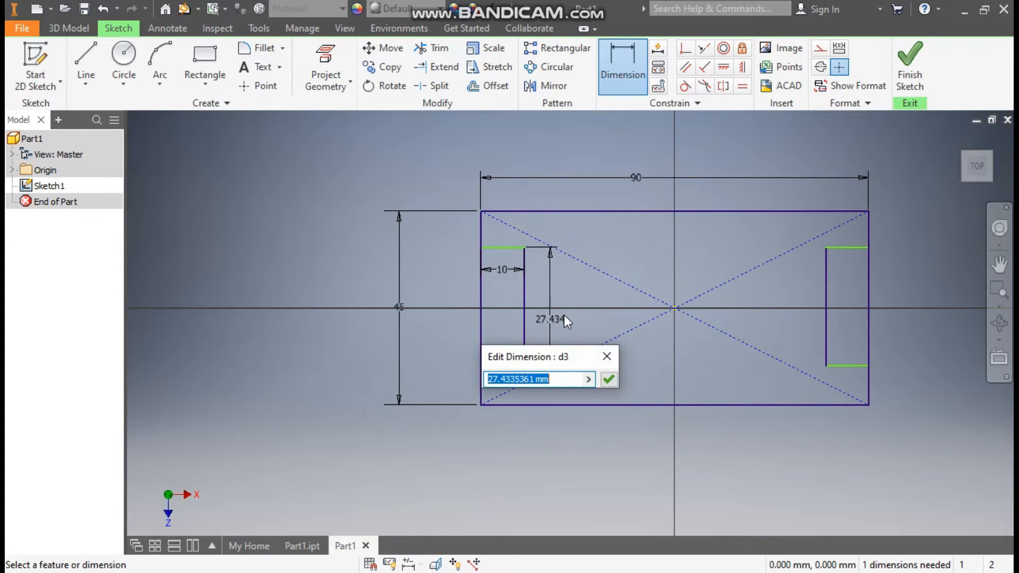
text(25)
key(Return)
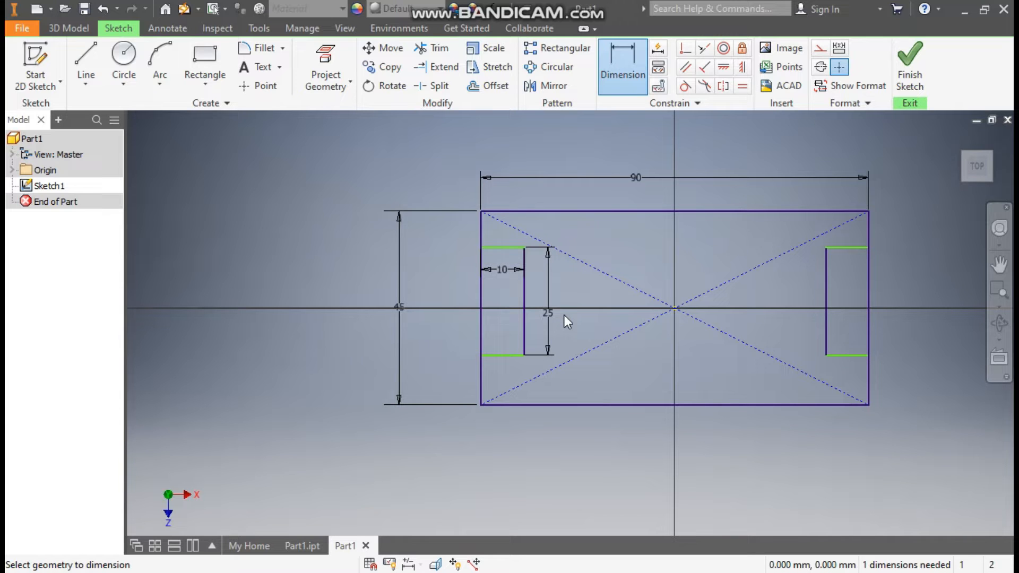
Align the midpoint of the left small rectangle's inner edge horizontally with the sketch origin
click(723, 69)
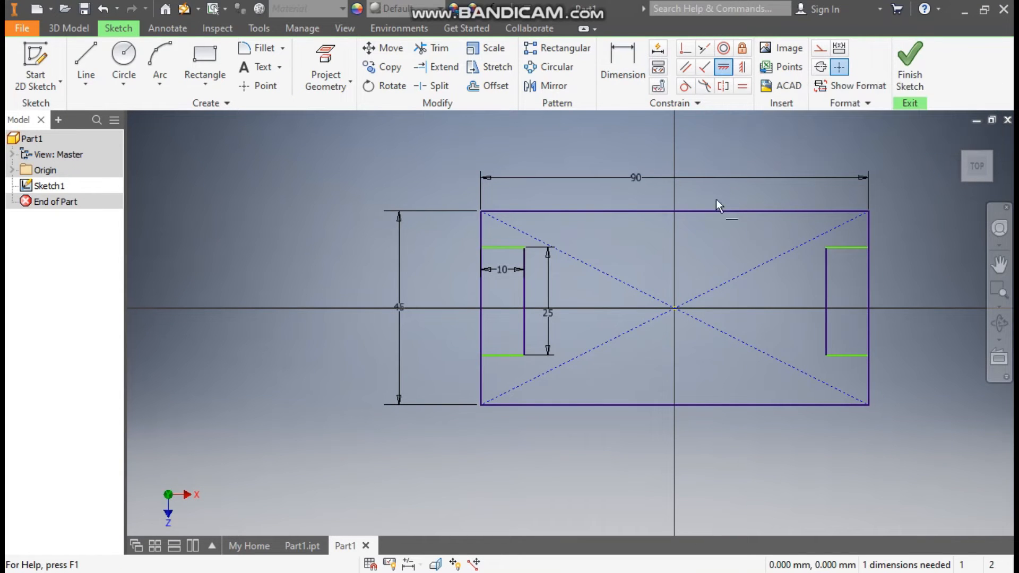
click(675, 308)
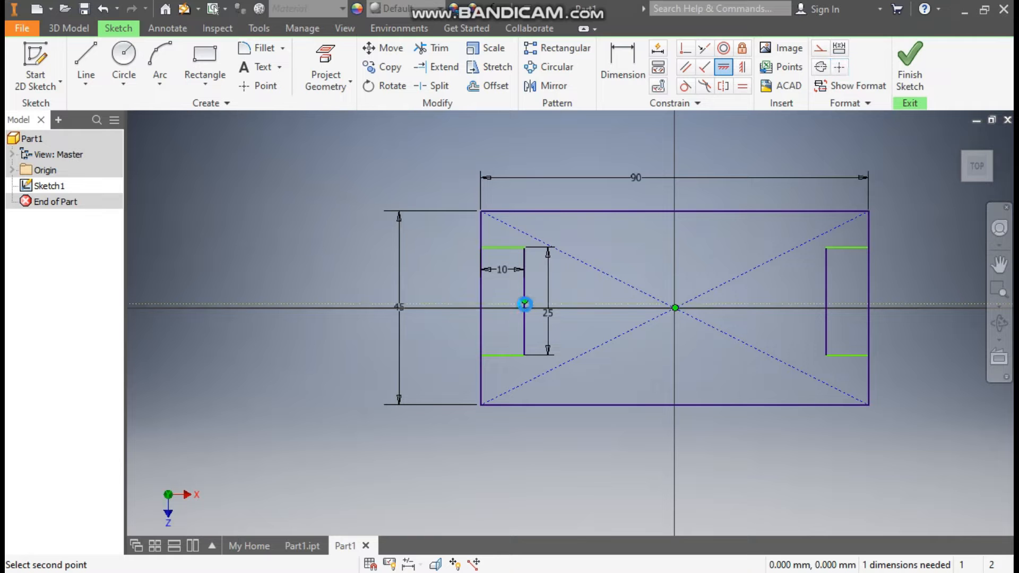
click(524, 304)
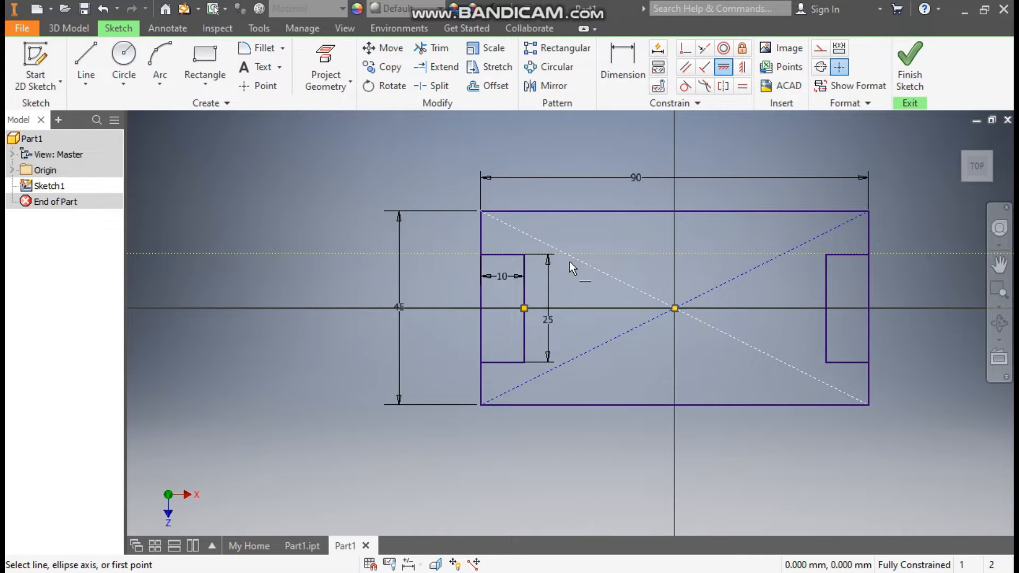
Finish the sketch and extrude the main profile 15 mm, leaving out the two small end rectangles
click(902, 94)
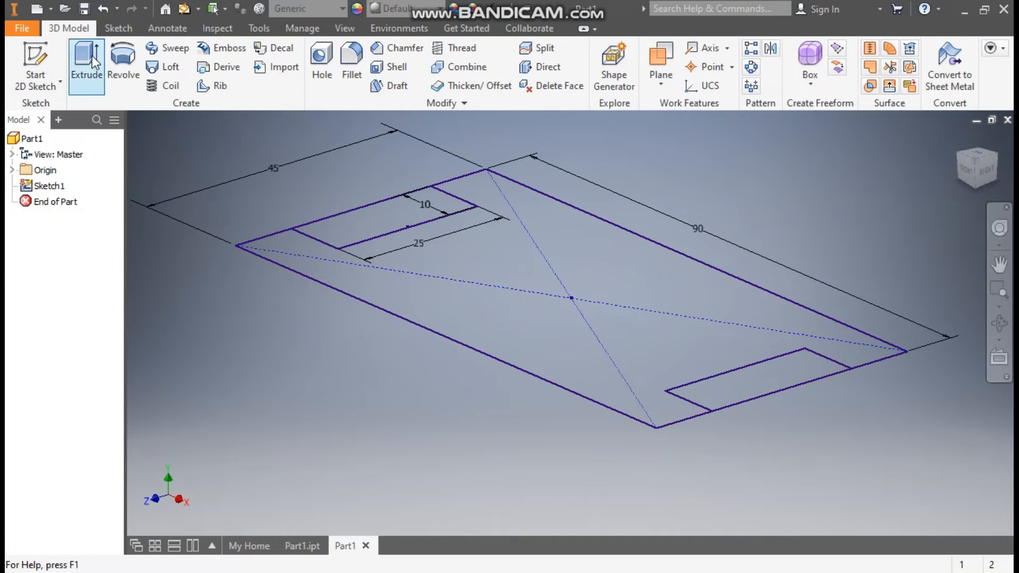
click(92, 55)
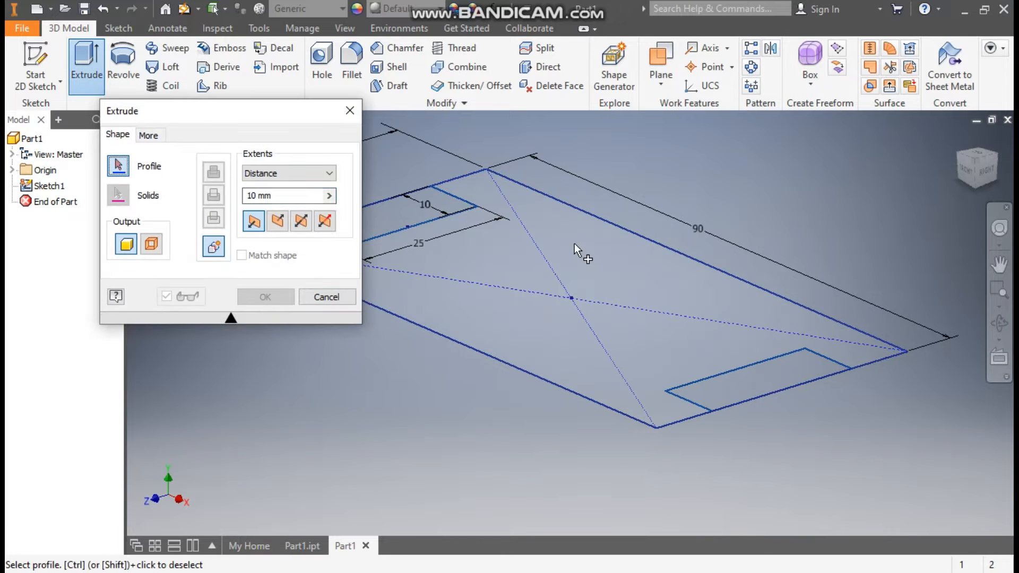
click(575, 243)
middle_drag(568, 257, 691, 288)
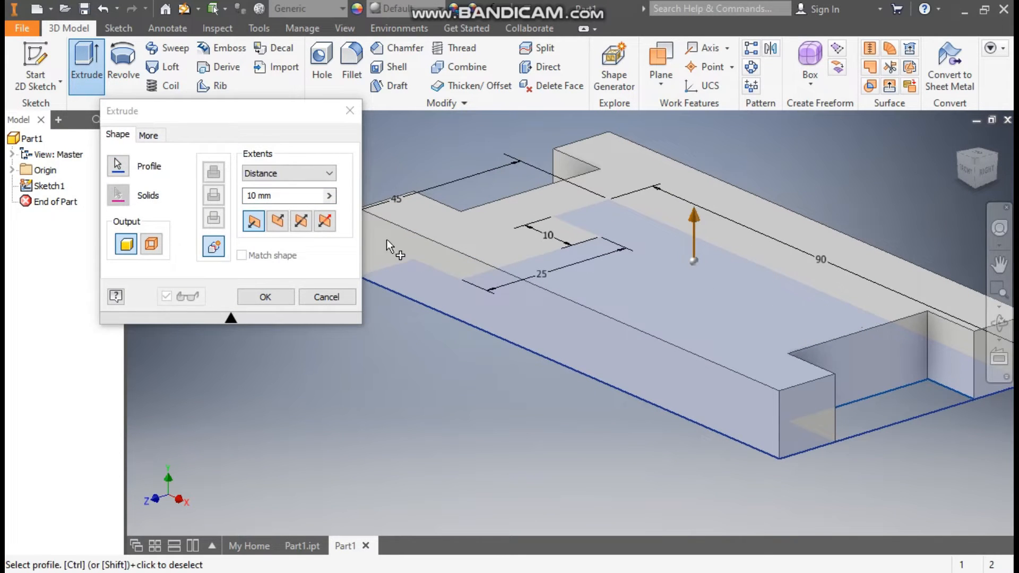
text(15)
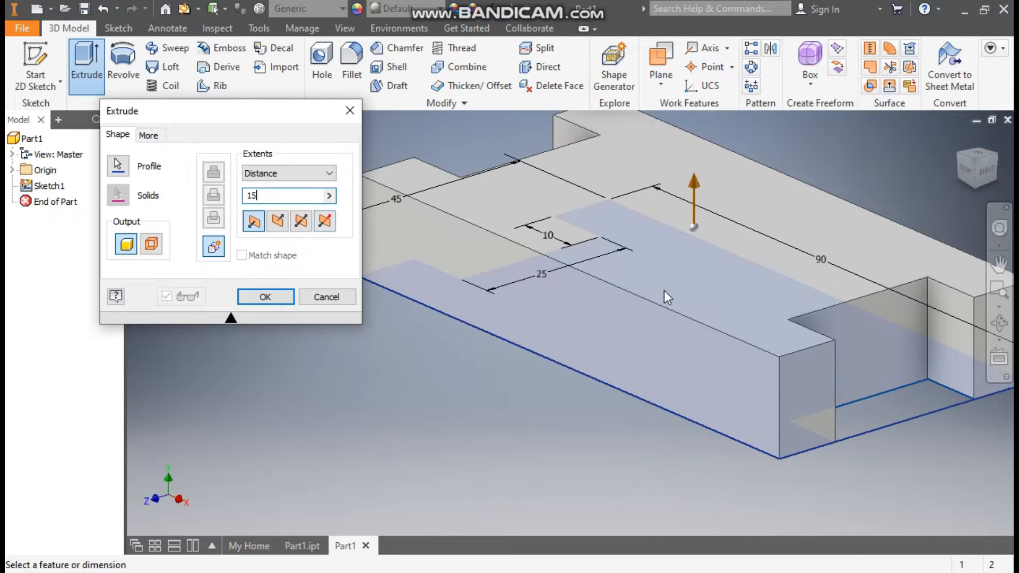
scroll(664, 291, down, 3)
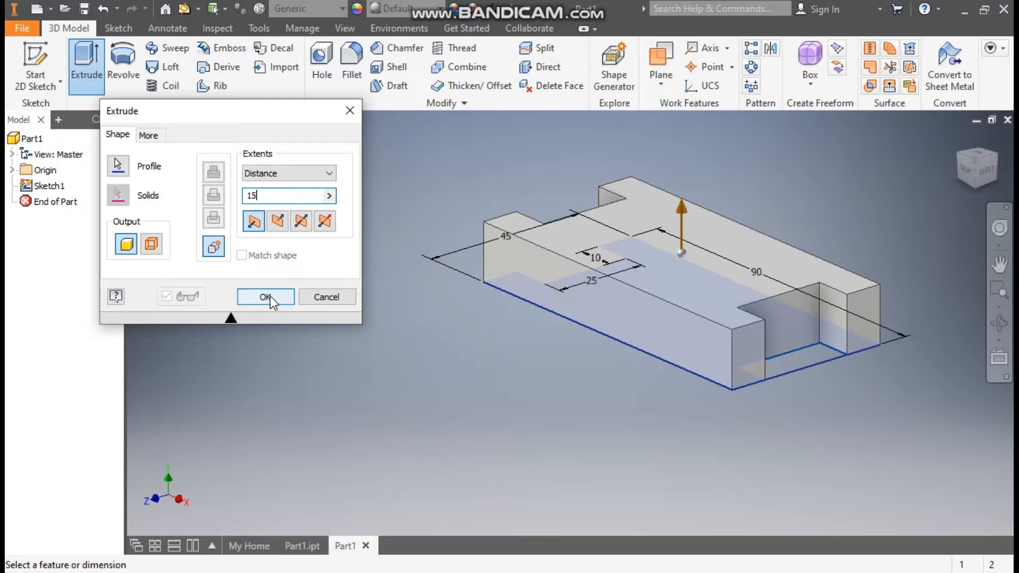
click(265, 297)
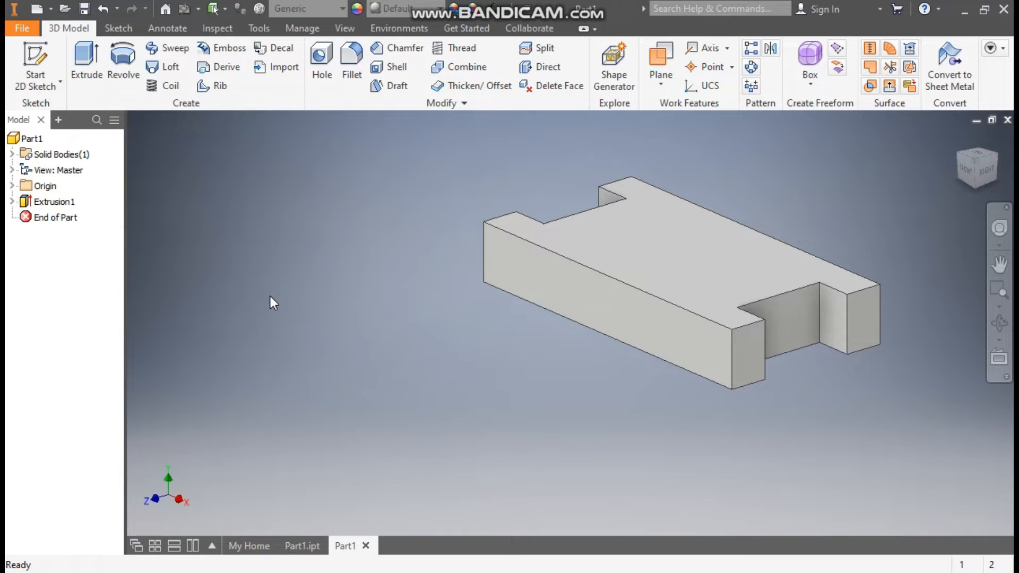
Sketch on the block's long front face an outer rectangle standing on its upper edge, and inside it a rectangle about 30 mm wide hanging from its upper line
click(585, 301)
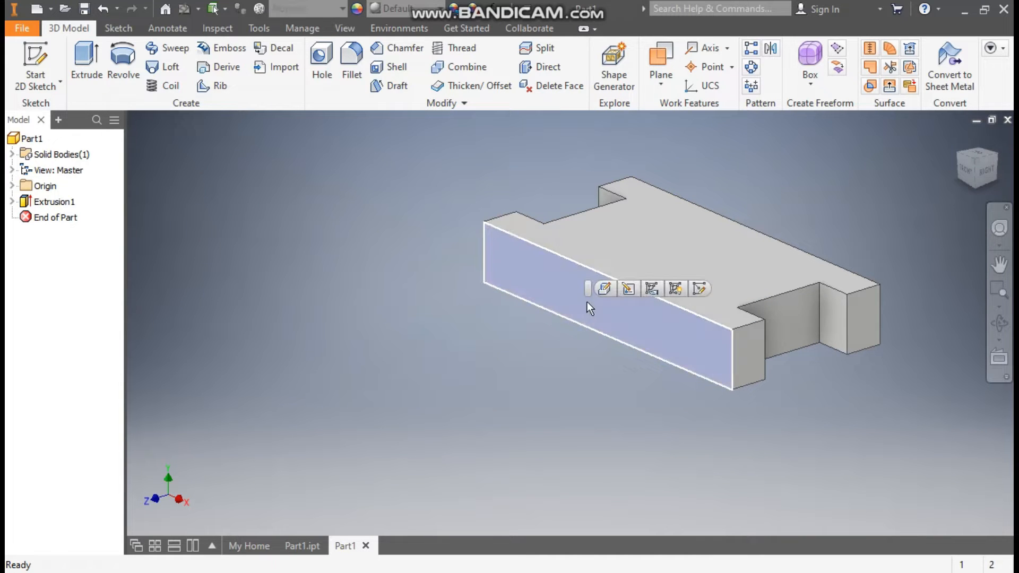
click(703, 291)
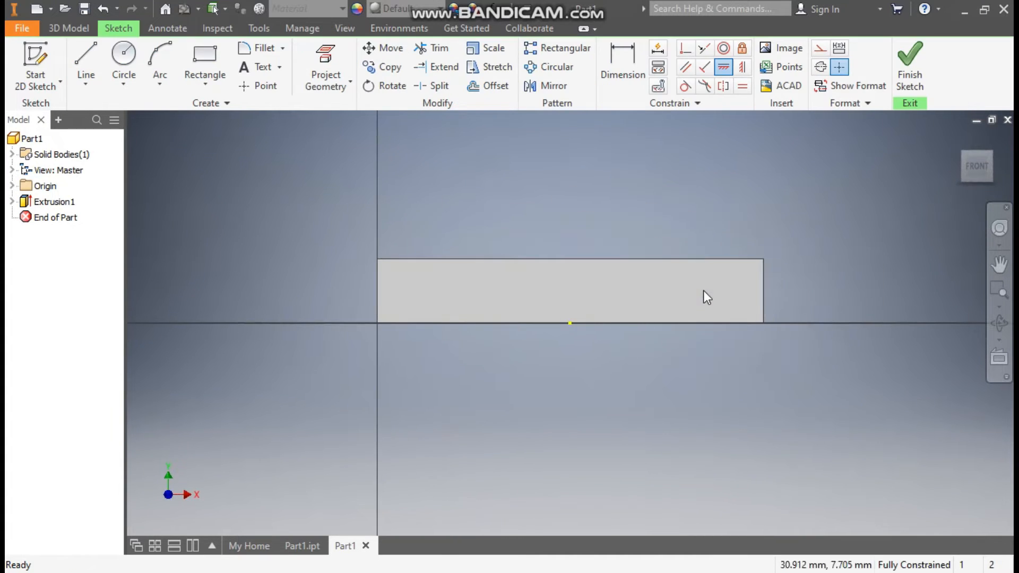
click(196, 85)
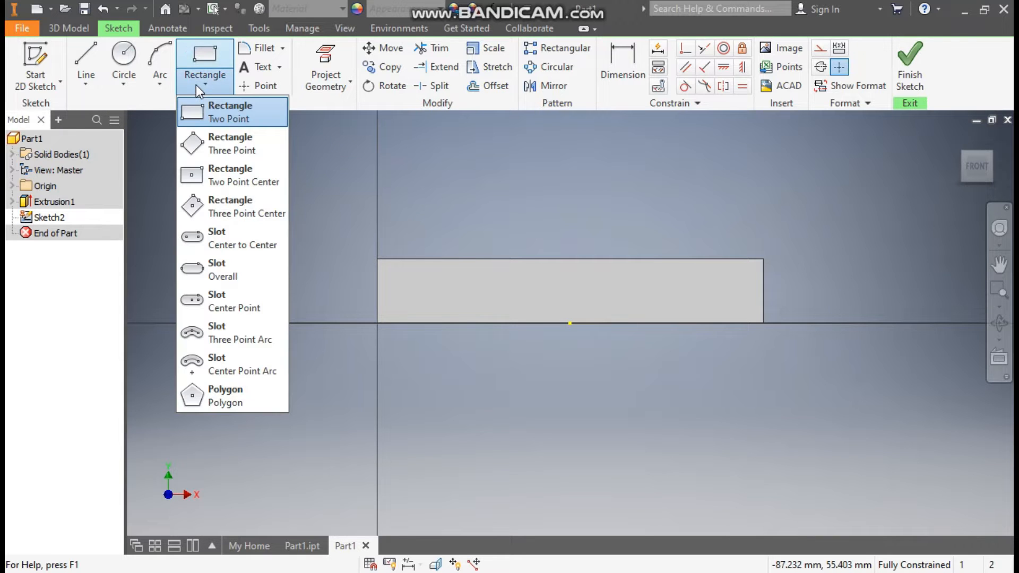
click(219, 114)
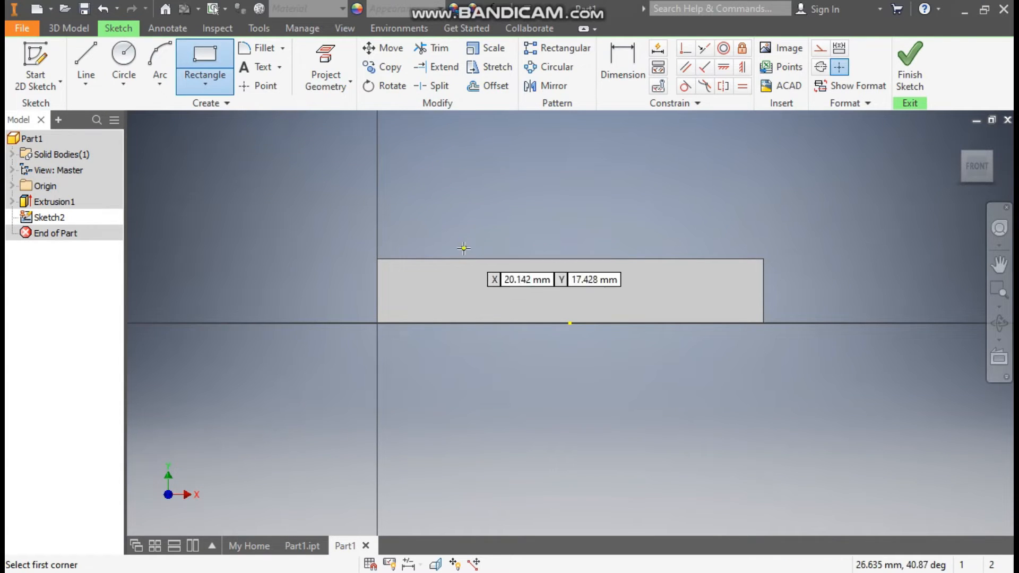
click(459, 259)
click(676, 223)
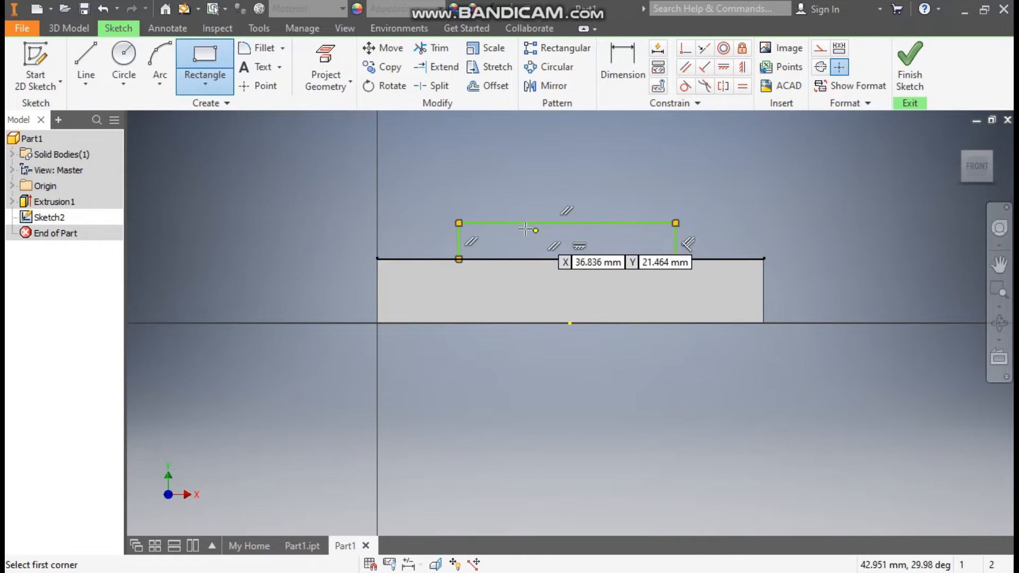
click(504, 223)
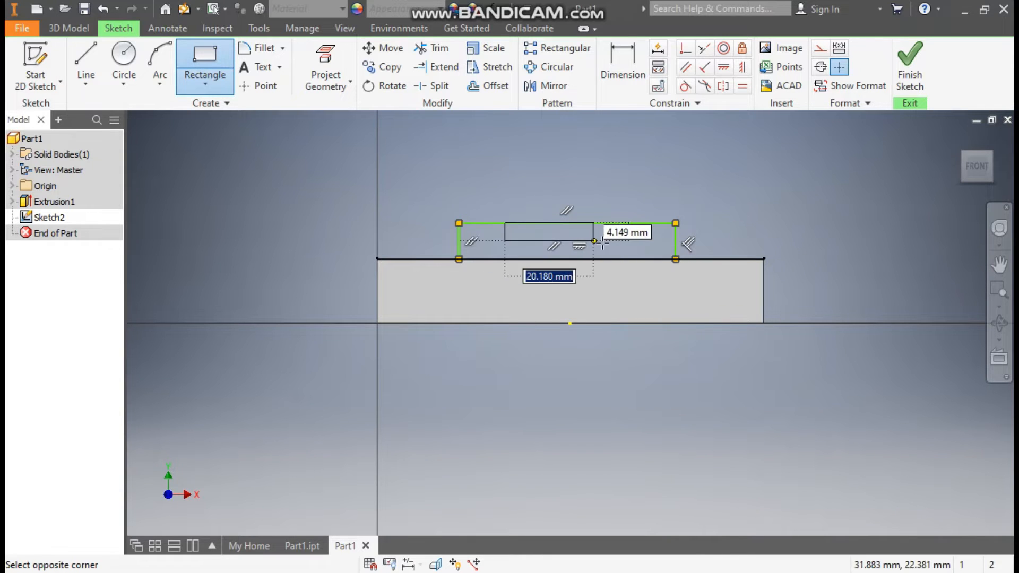
click(634, 252)
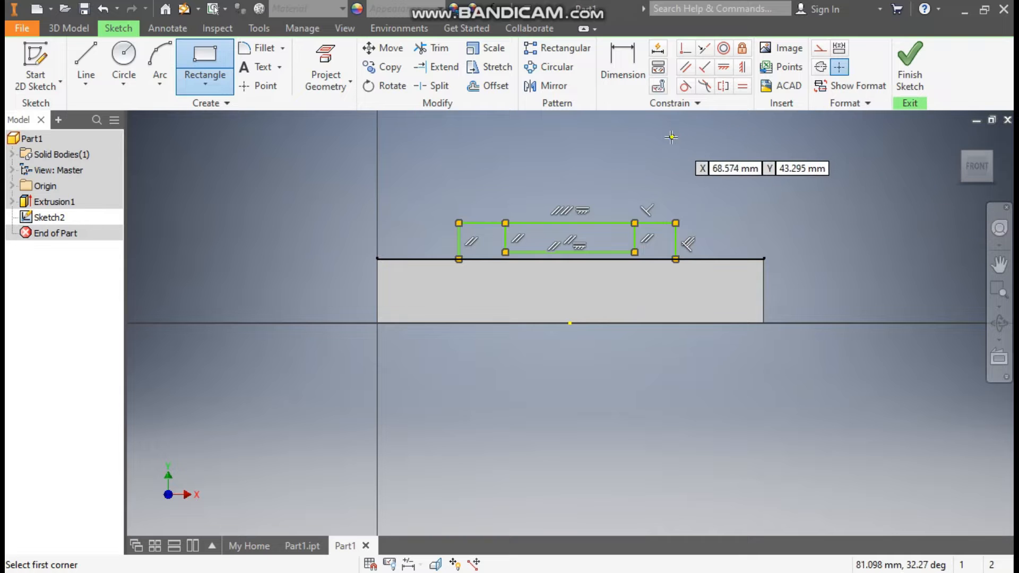
Dimension the inner rectangle to 20 mm wide and the outer rectangle to 30 mm wide
click(622, 65)
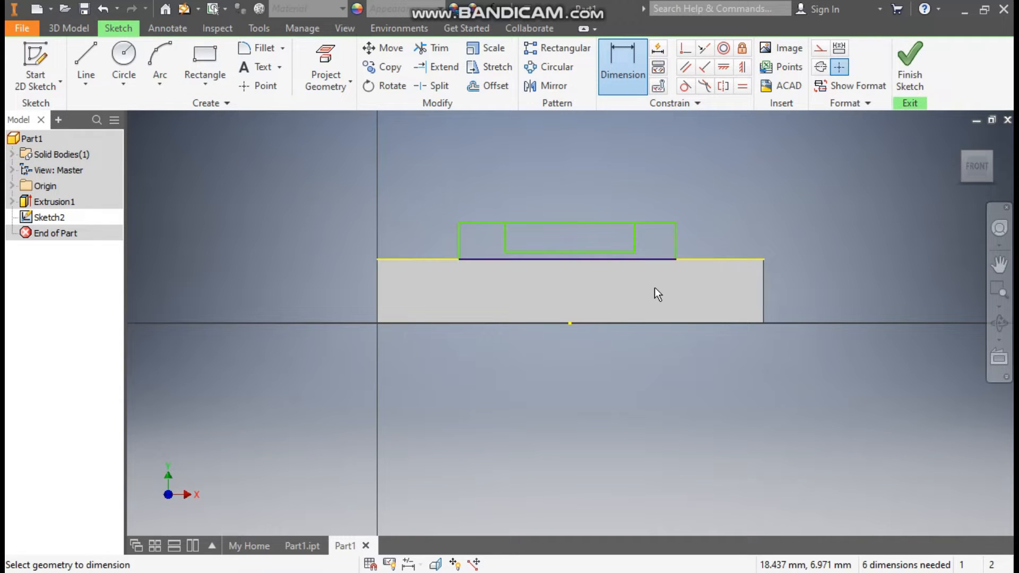
click(568, 250)
click(569, 196)
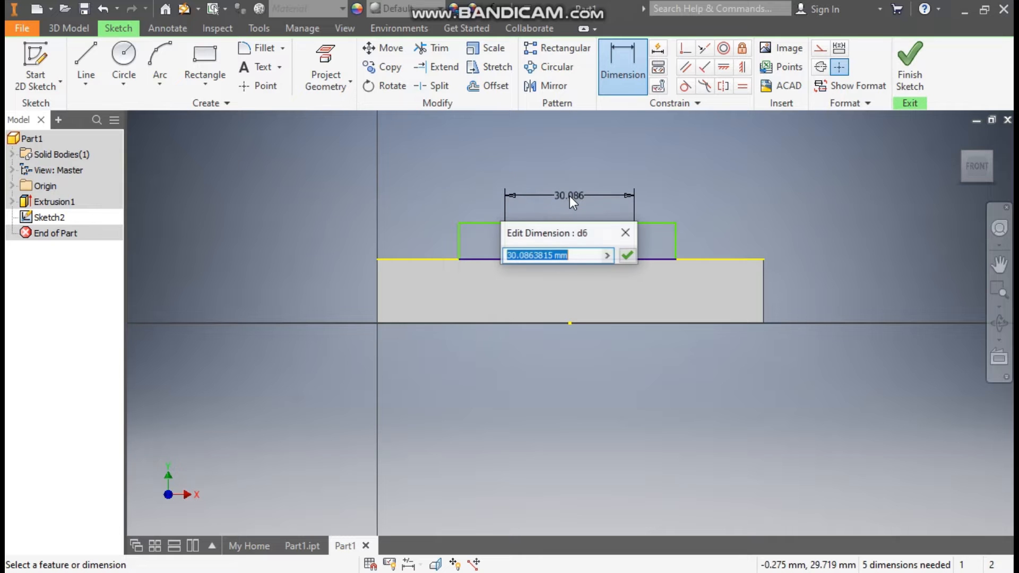
text(20)
key(Return)
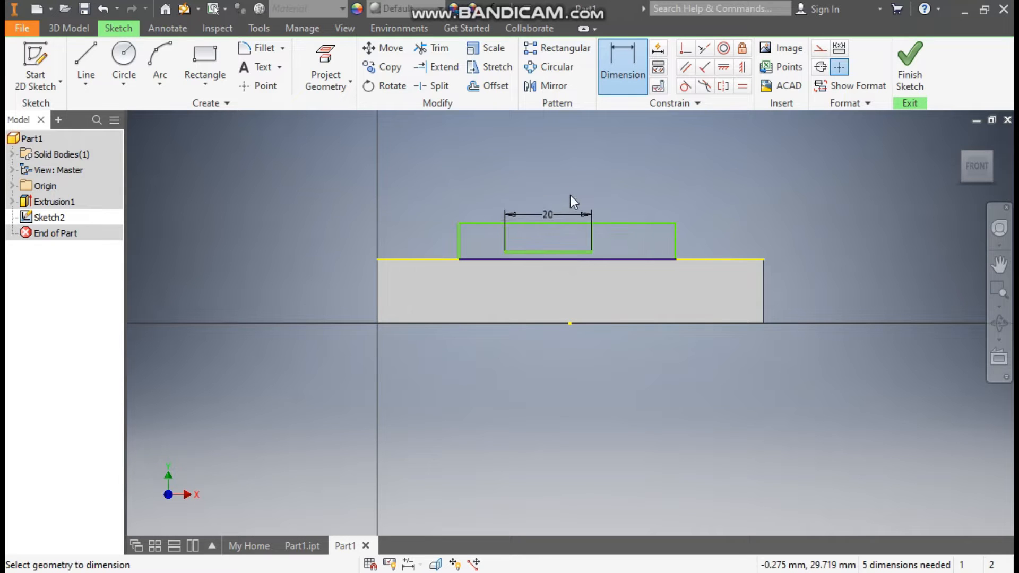
click(645, 223)
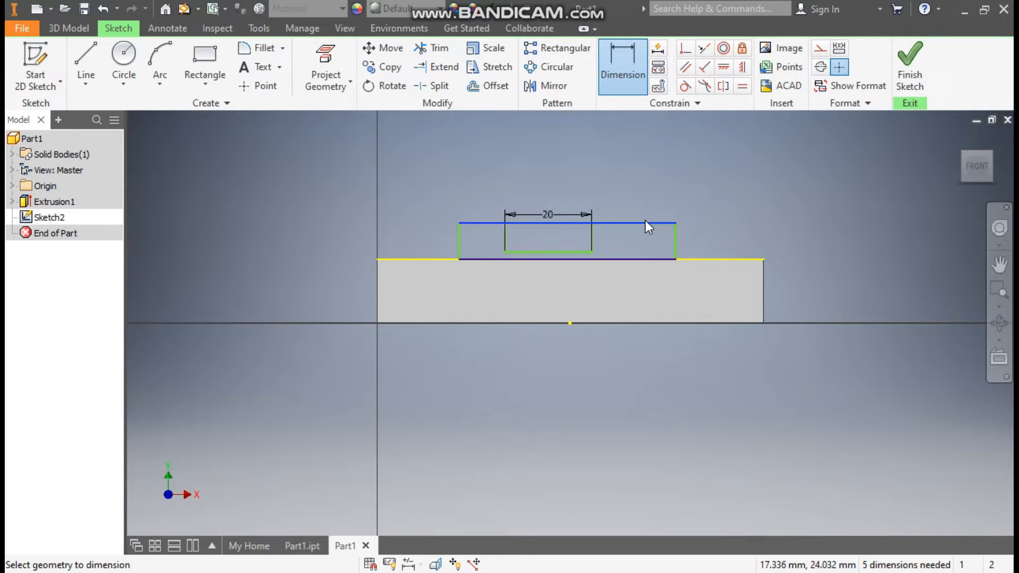
click(636, 180)
text(30)
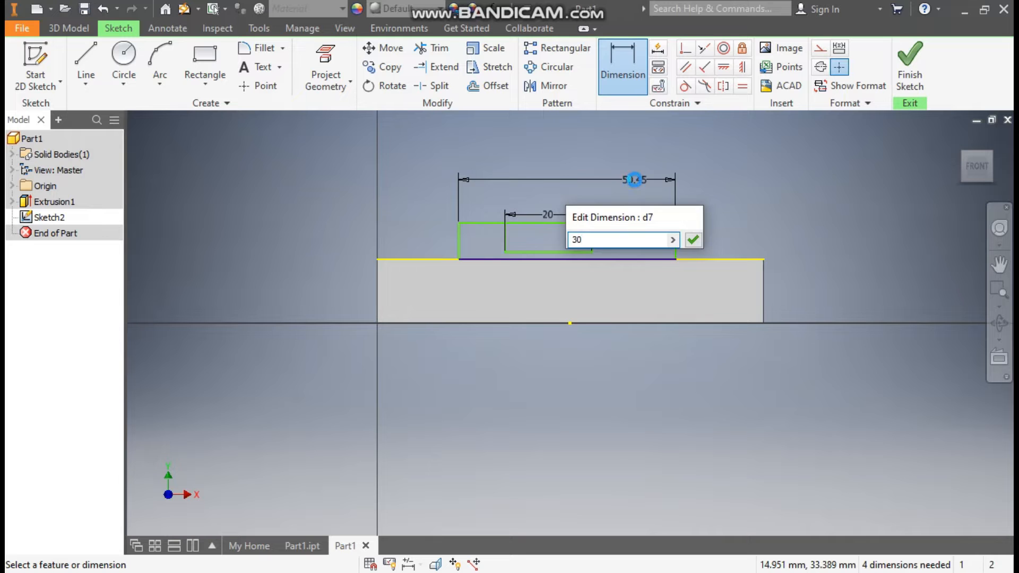
key(Return)
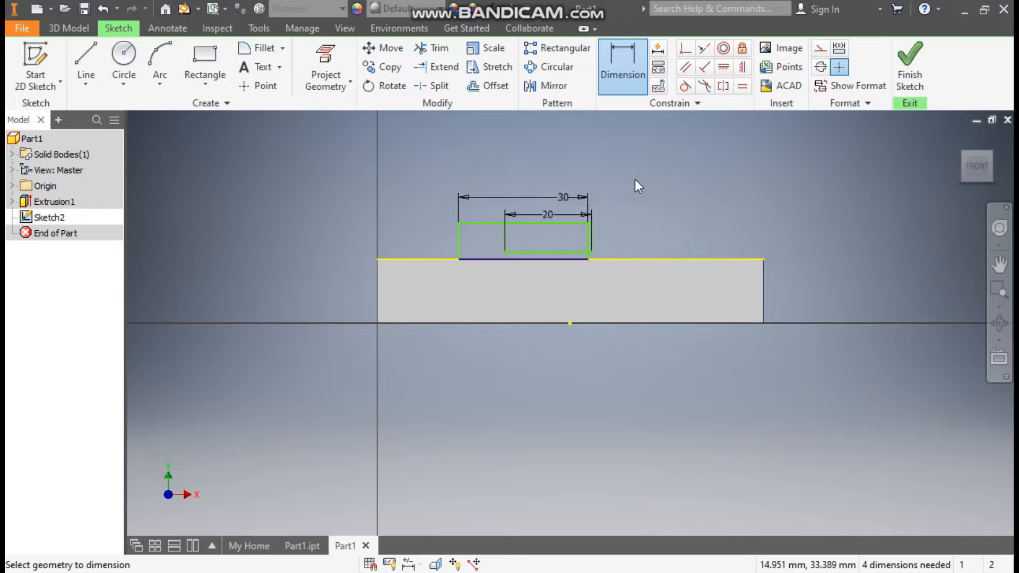
Align the upper-line midpoints of the inner and outer rectangles vertically with the midpoint of the block's lower edge
click(743, 68)
scroll(537, 228, up, 3)
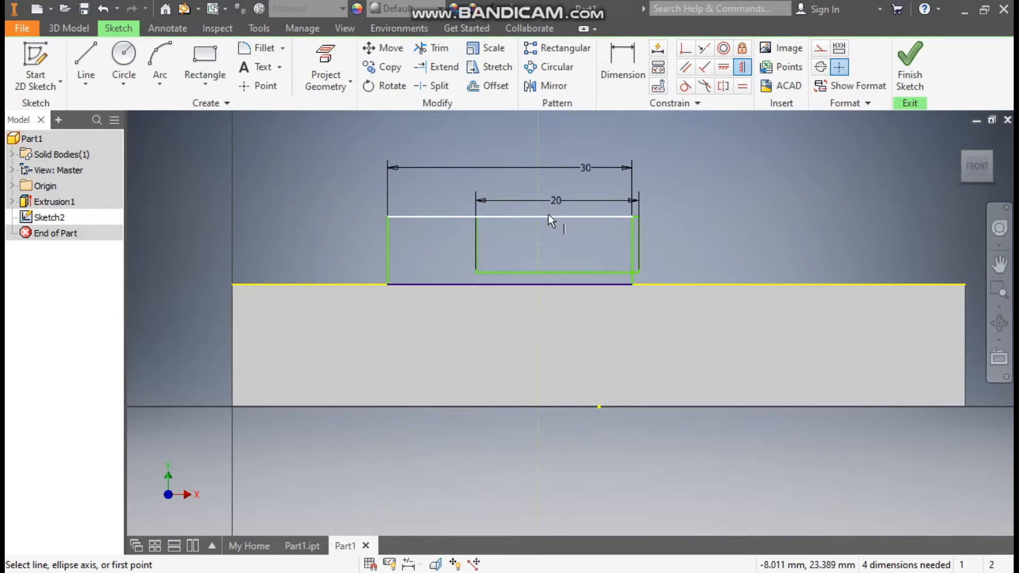
click(558, 217)
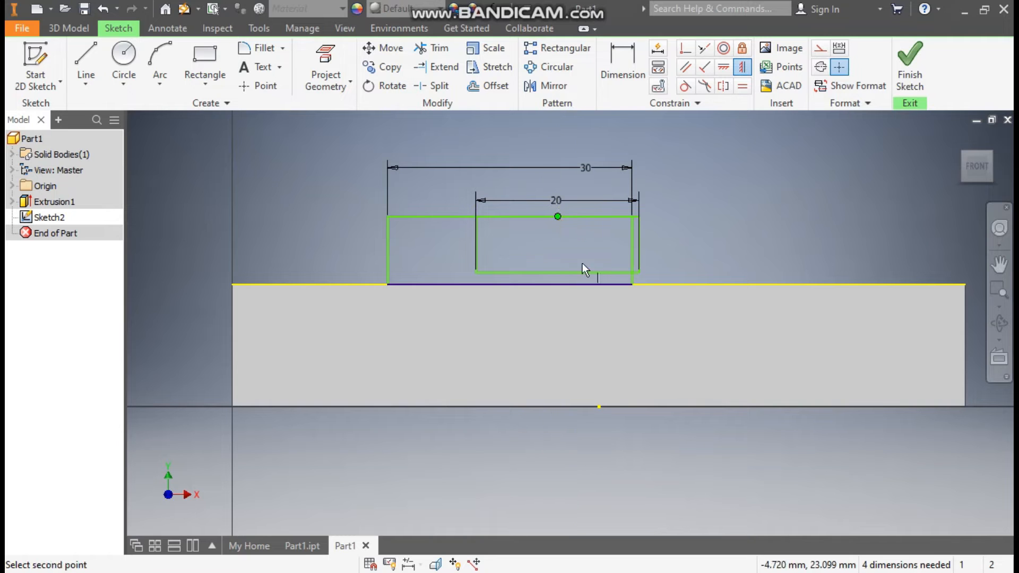
click(599, 406)
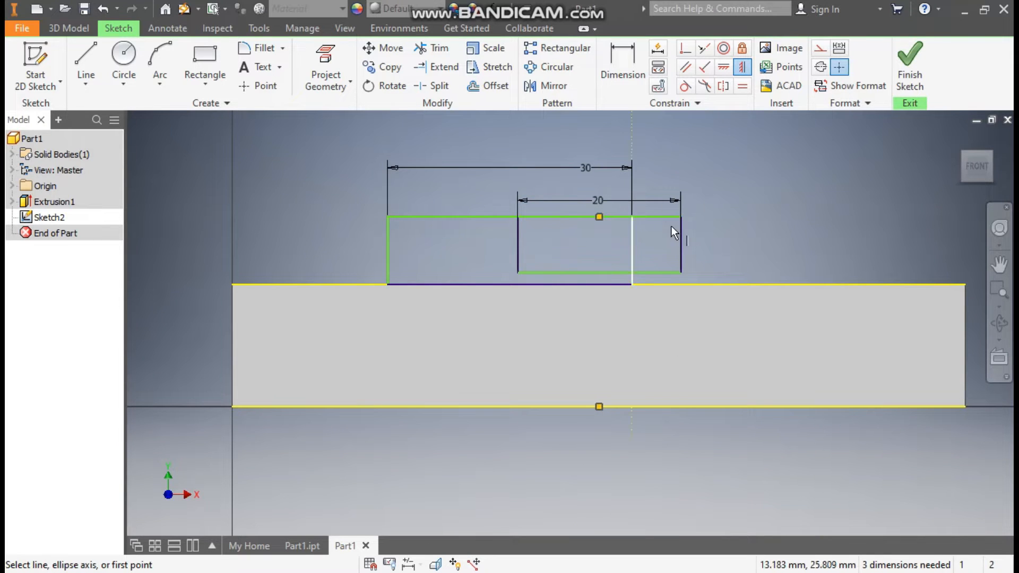
click(510, 217)
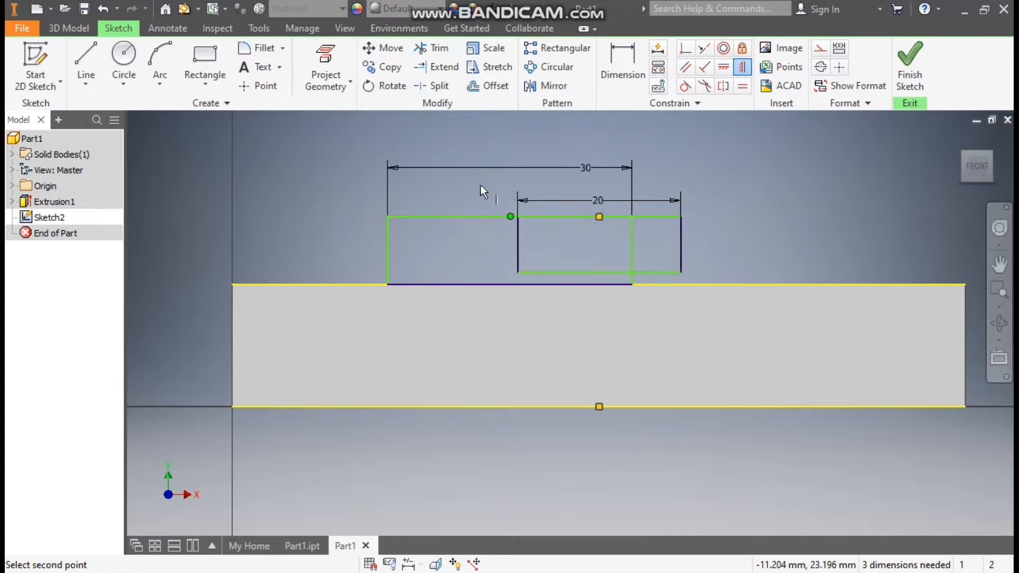
click(597, 407)
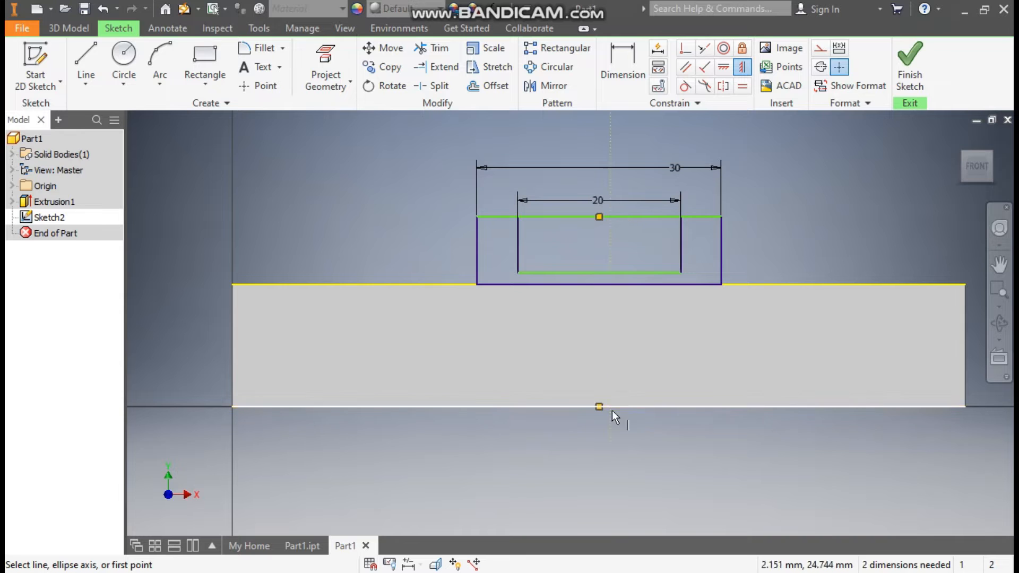
Dimension the height from the block's lower edge to the outer rectangle's upper line as 20 mm
click(628, 70)
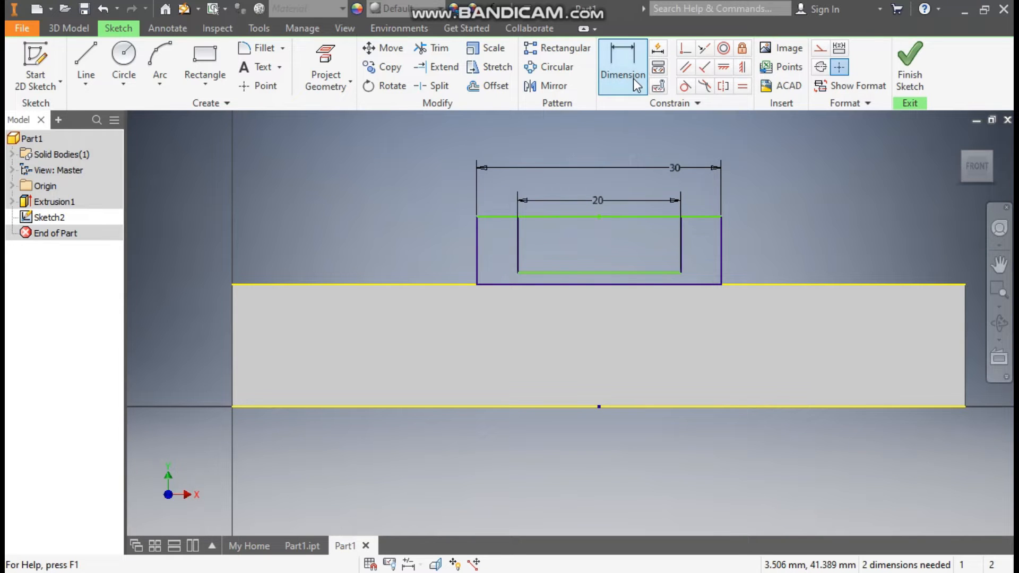
click(701, 214)
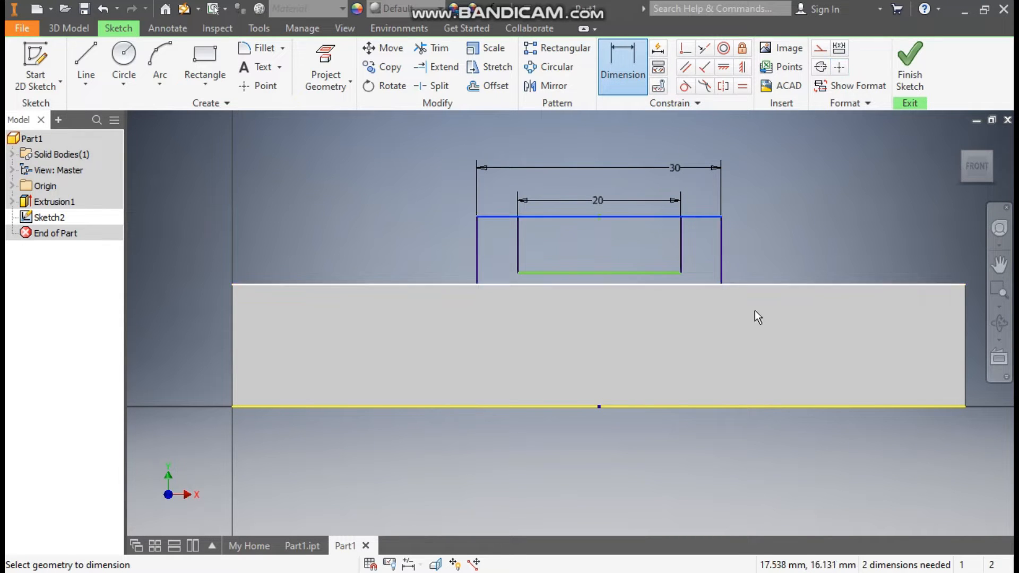
click(734, 410)
click(349, 146)
click(695, 217)
click(703, 406)
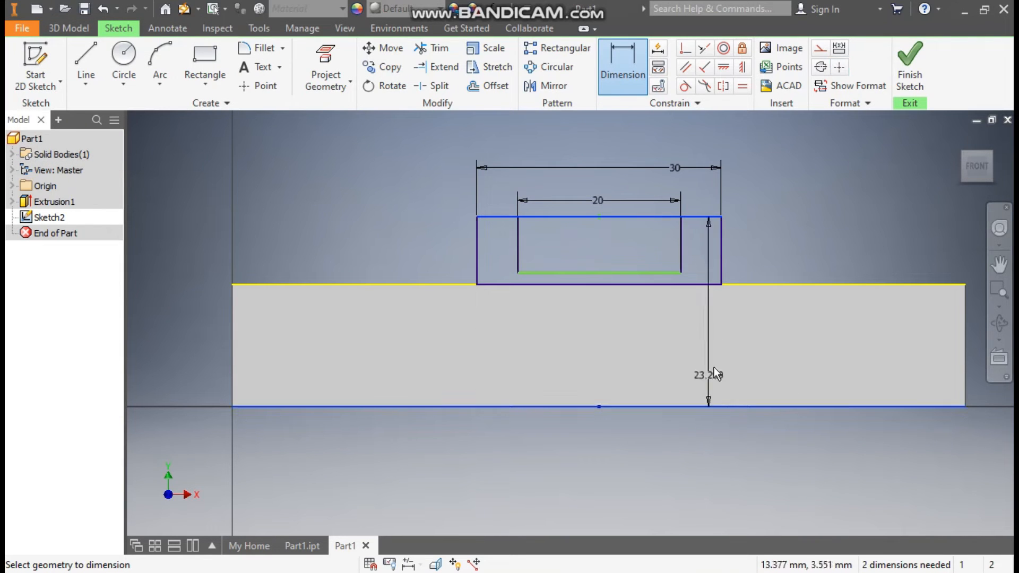
click(730, 341)
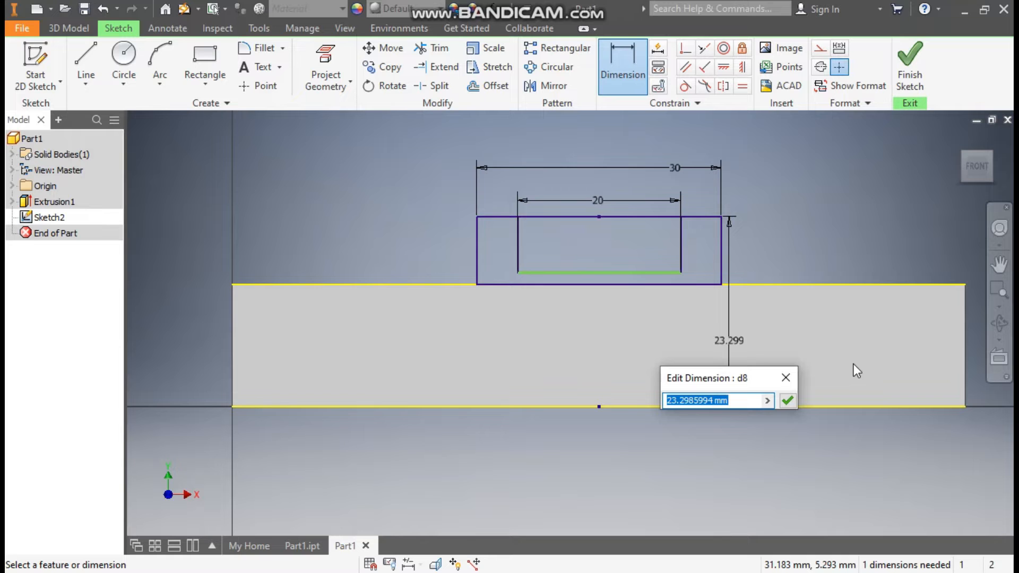
text(20)
key(Return)
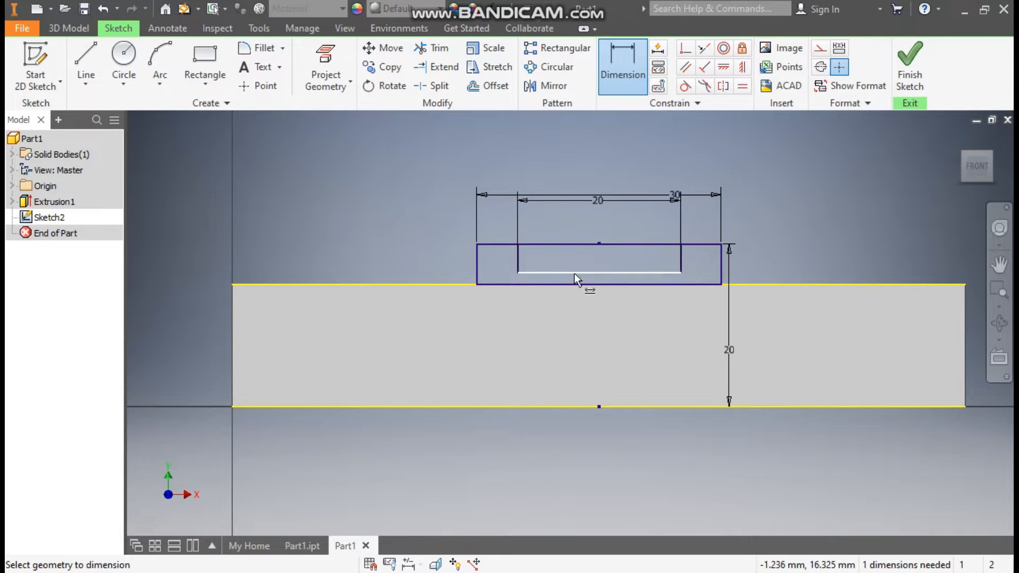
Set the inner rectangle's depth to 3 mm
click(518, 260)
click(434, 259)
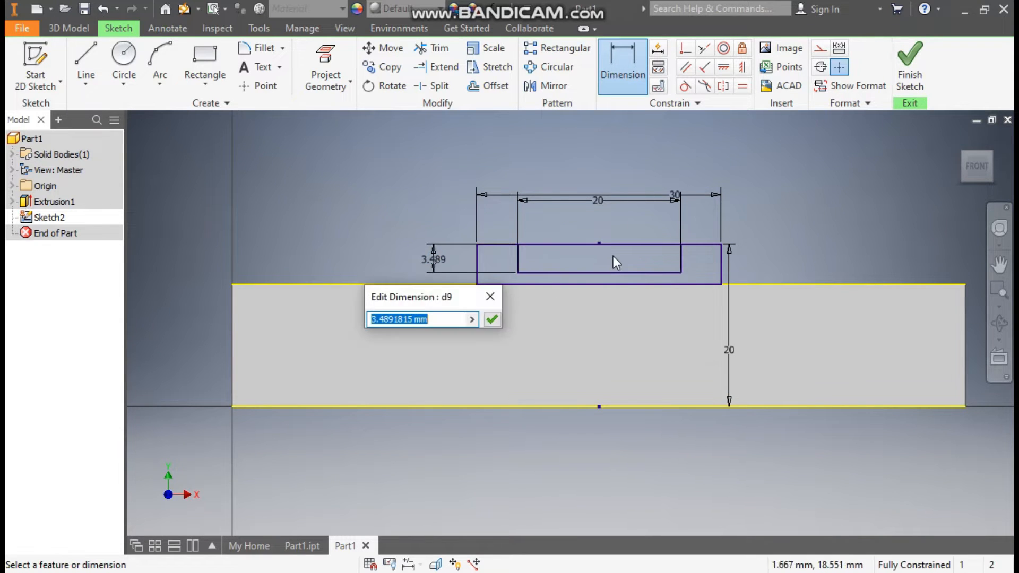
text(3)
key(Return)
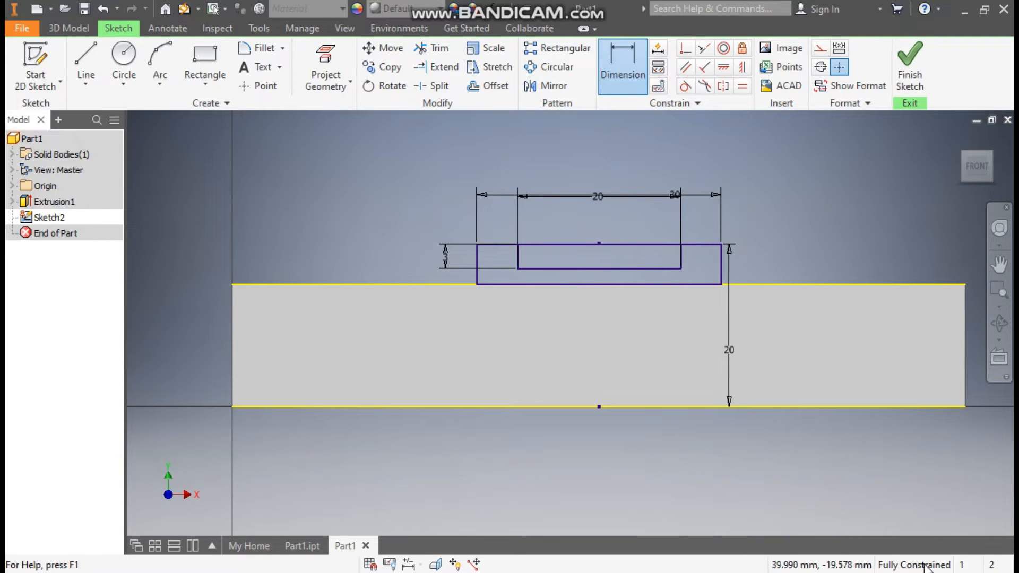
Finish the sketch and extrude the U-shaped profile across the block using the To extent, ending at the opposite long side face
click(909, 61)
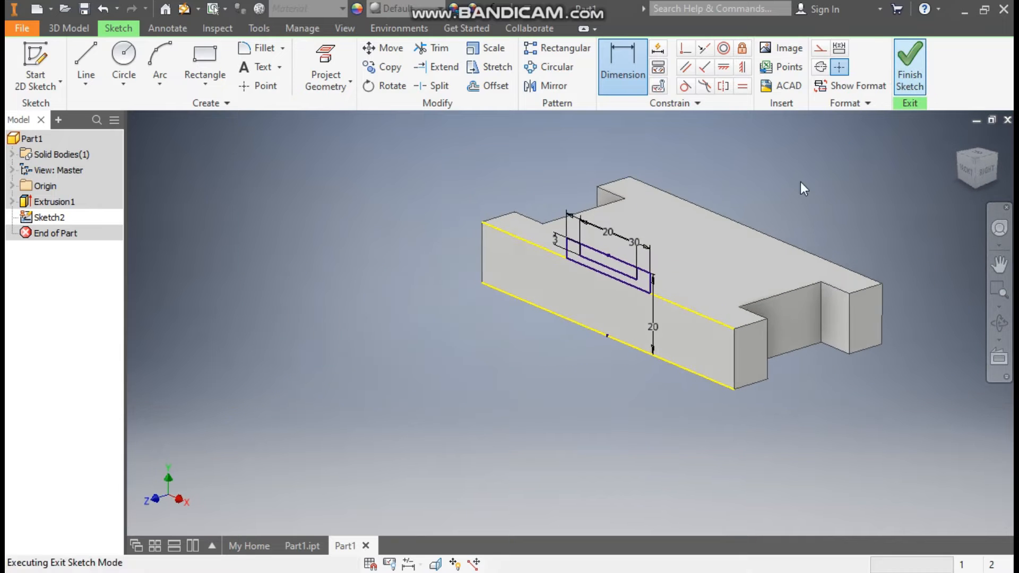
click(86, 59)
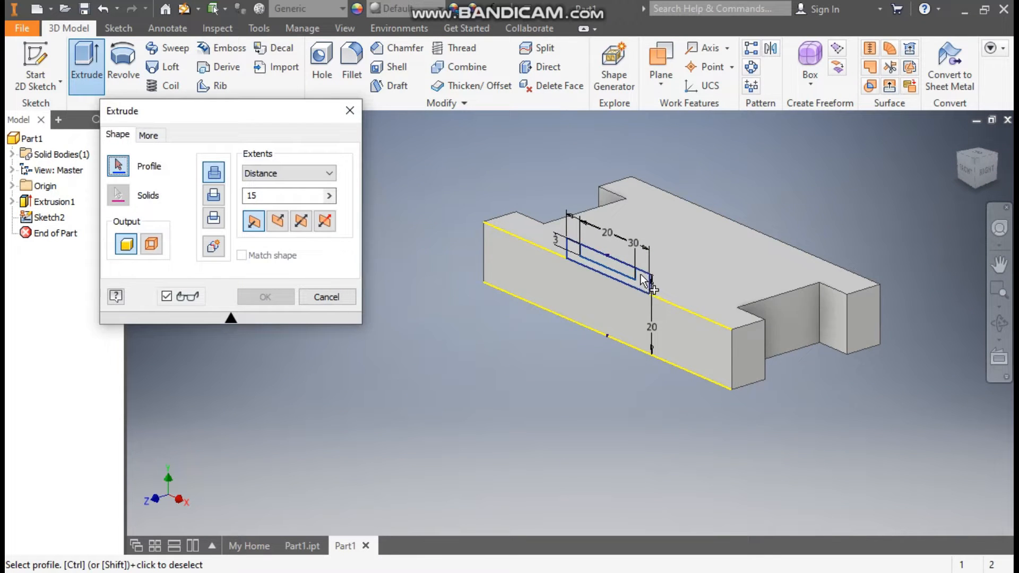
scroll(648, 289, down, 3)
click(646, 286)
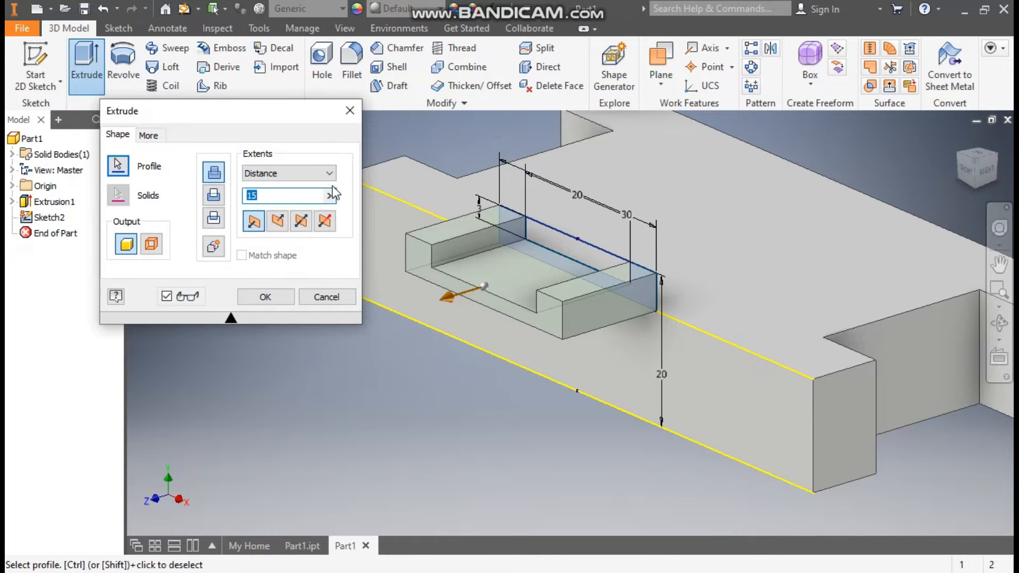
click(272, 221)
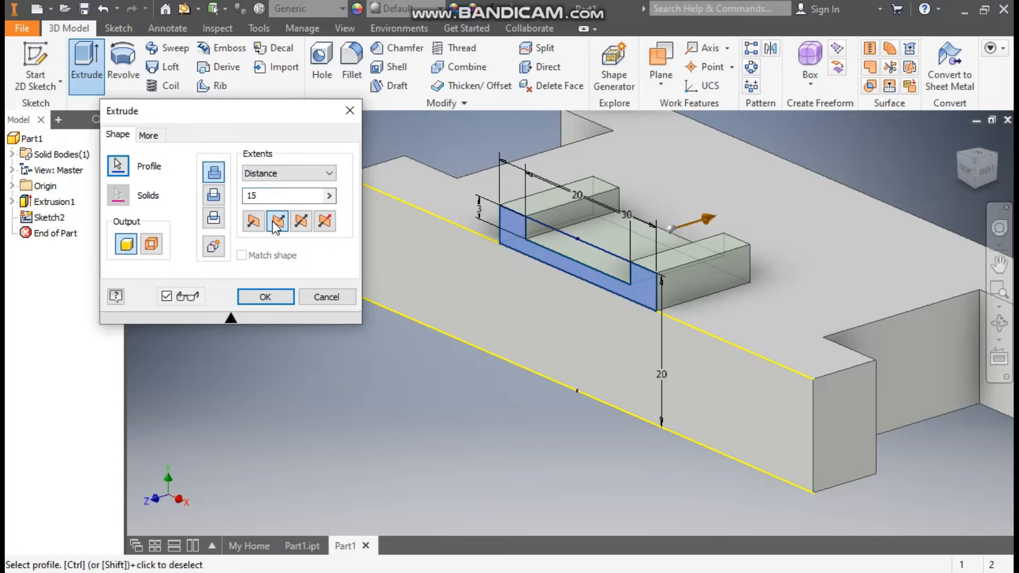
click(274, 178)
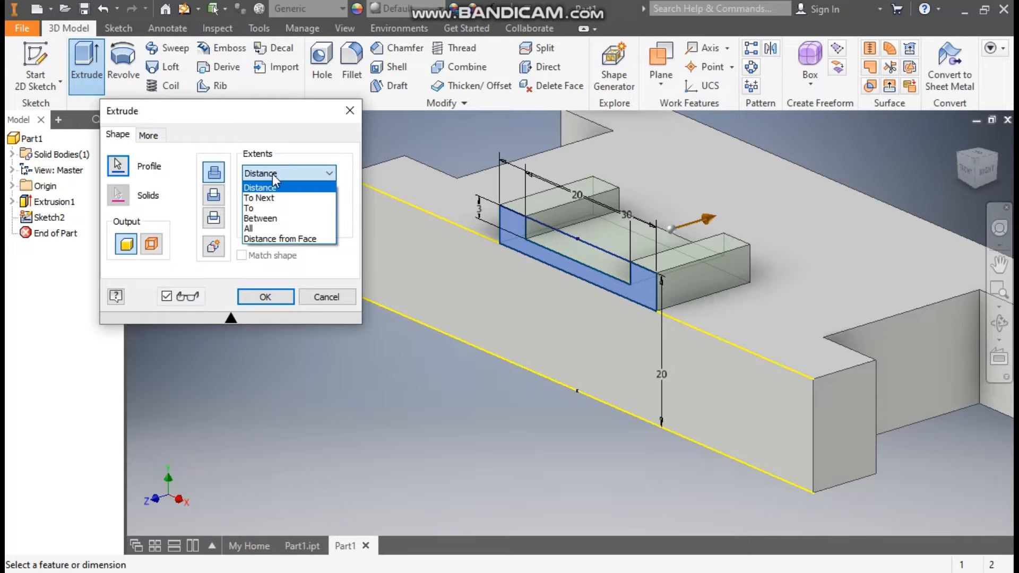
click(263, 207)
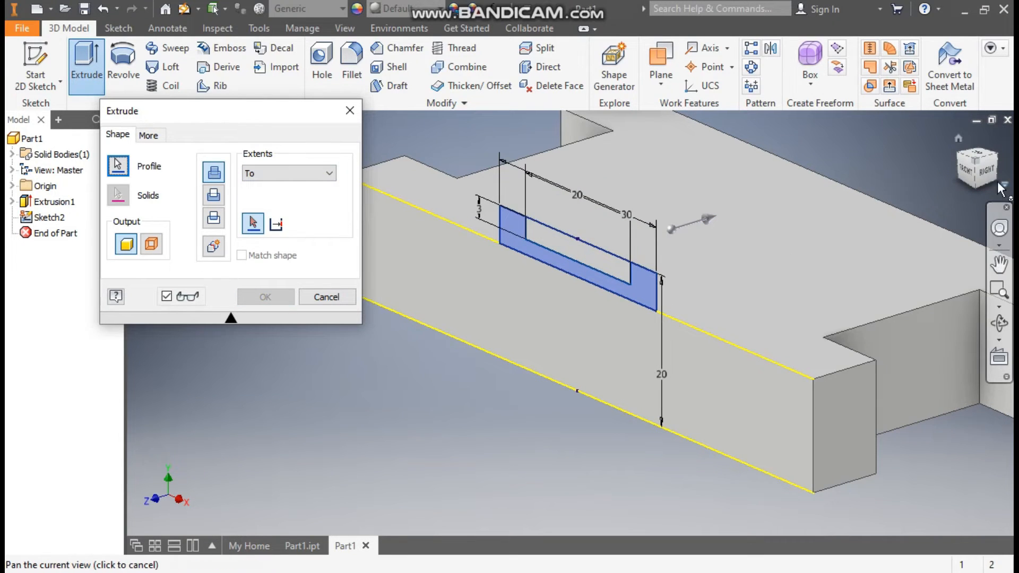
click(997, 155)
click(997, 160)
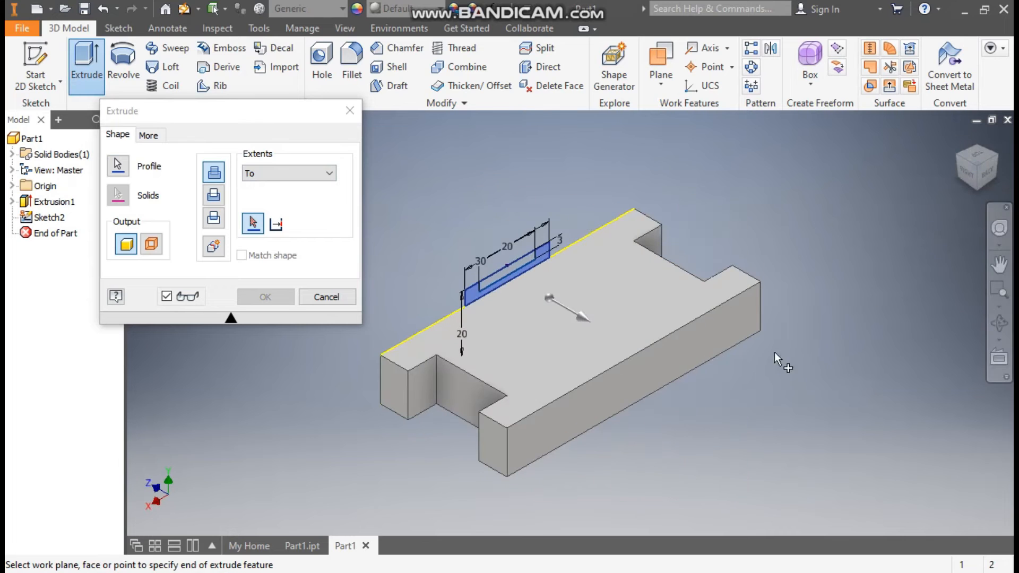
click(684, 352)
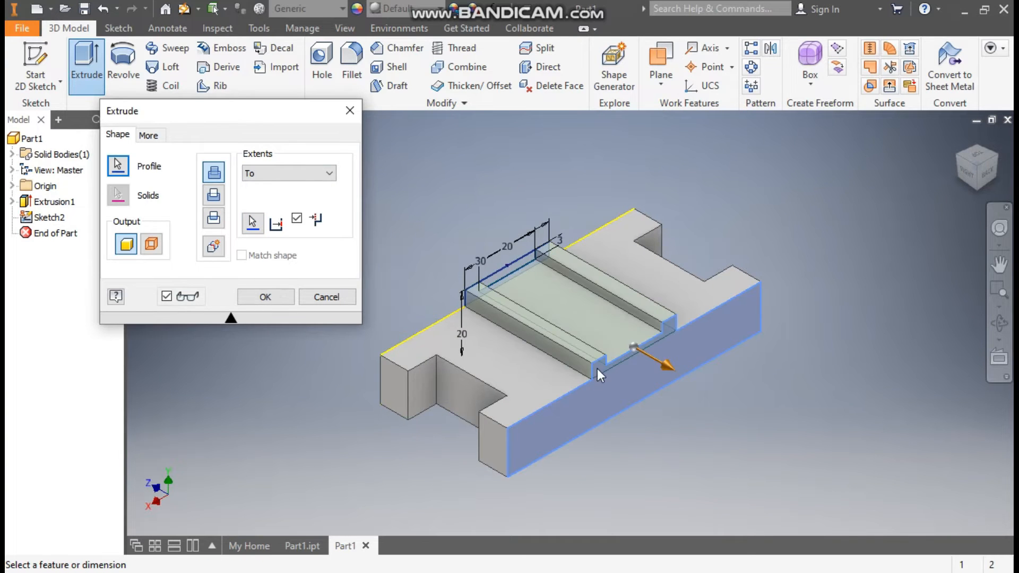
click(265, 296)
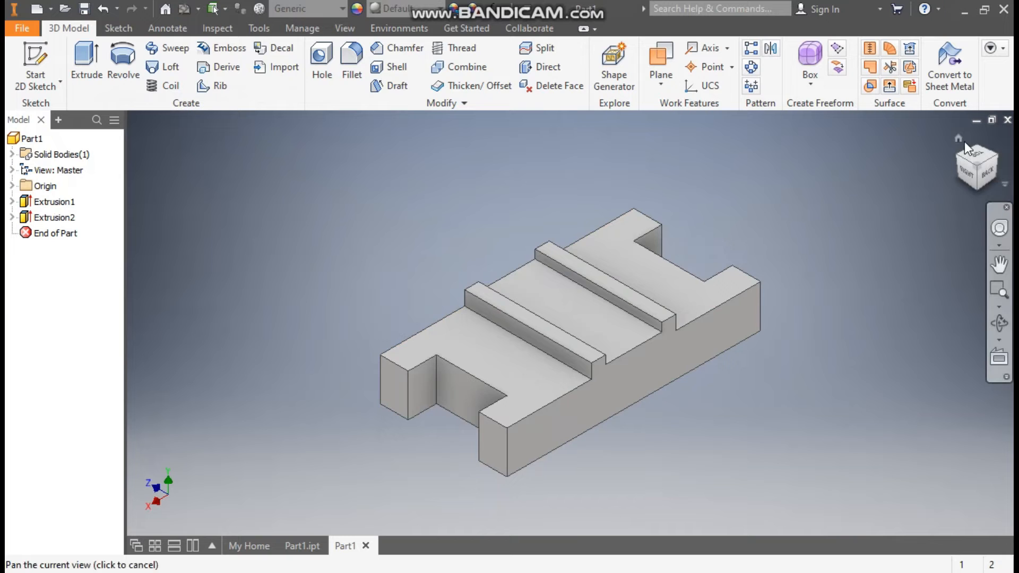
click(960, 138)
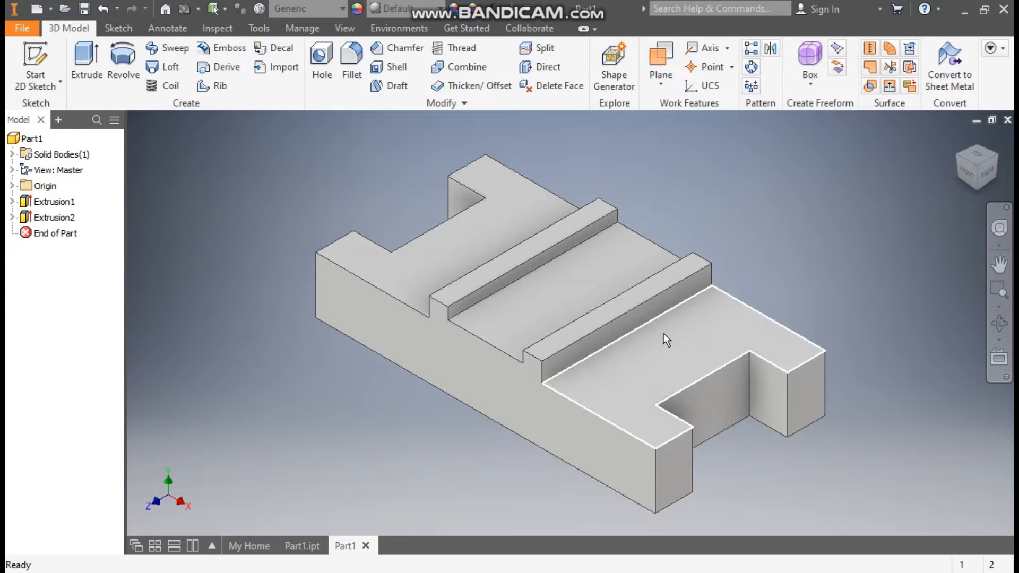
Examine the front profile of the finished reference part Part1.ipt, especially the sloped ends of its base, and return to the working part
key(F2)
drag(820, 355, 936, 361)
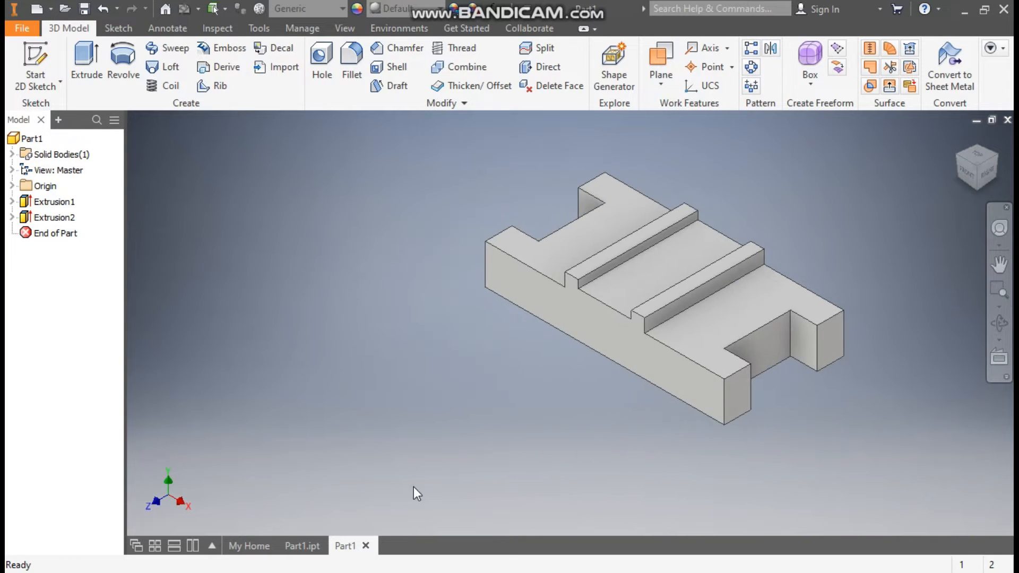
click(311, 544)
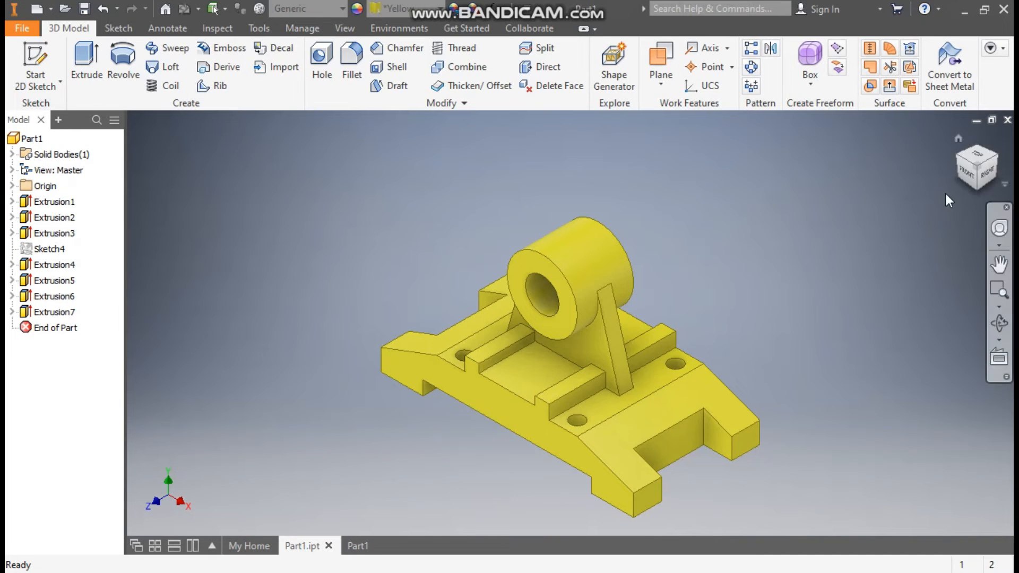
click(965, 176)
scroll(425, 403, down, 4)
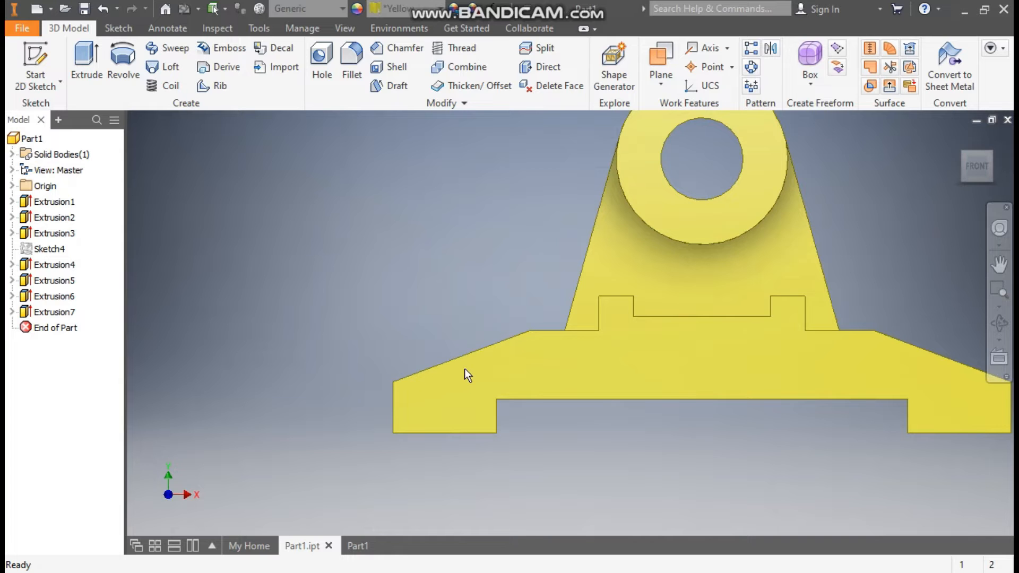
click(357, 549)
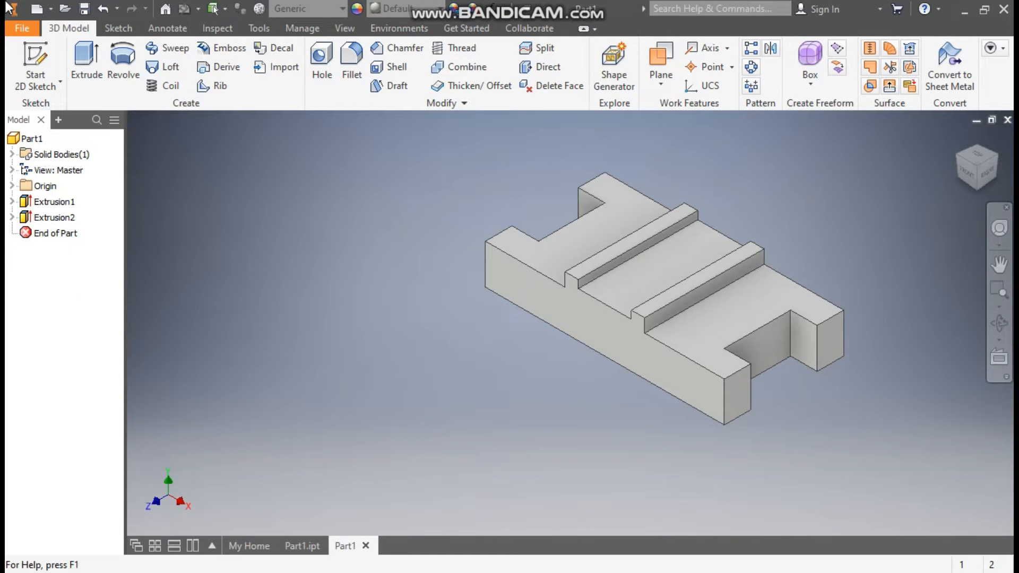
On the block's front long face, sketch a closed corner triangle from the left edge's midpoint, with a sloped line about 21.8 mm long at about 20°
click(622, 348)
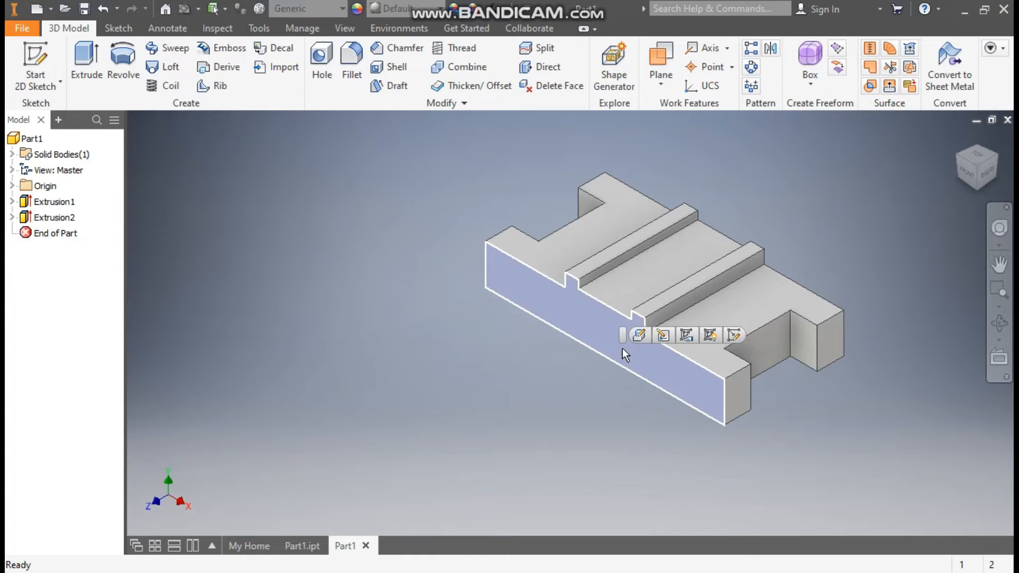
click(731, 336)
scroll(383, 303, up, 3)
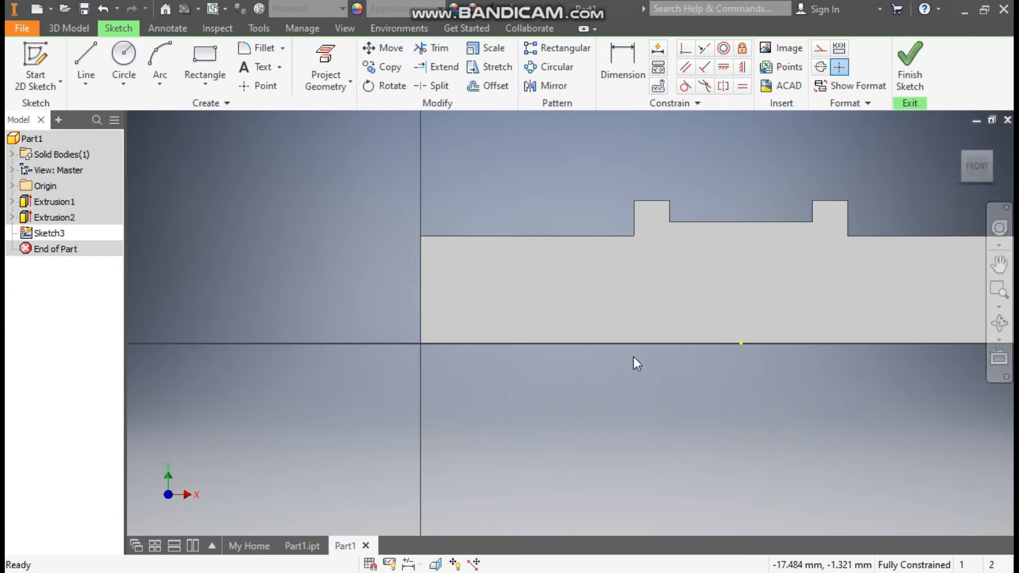
click(86, 64)
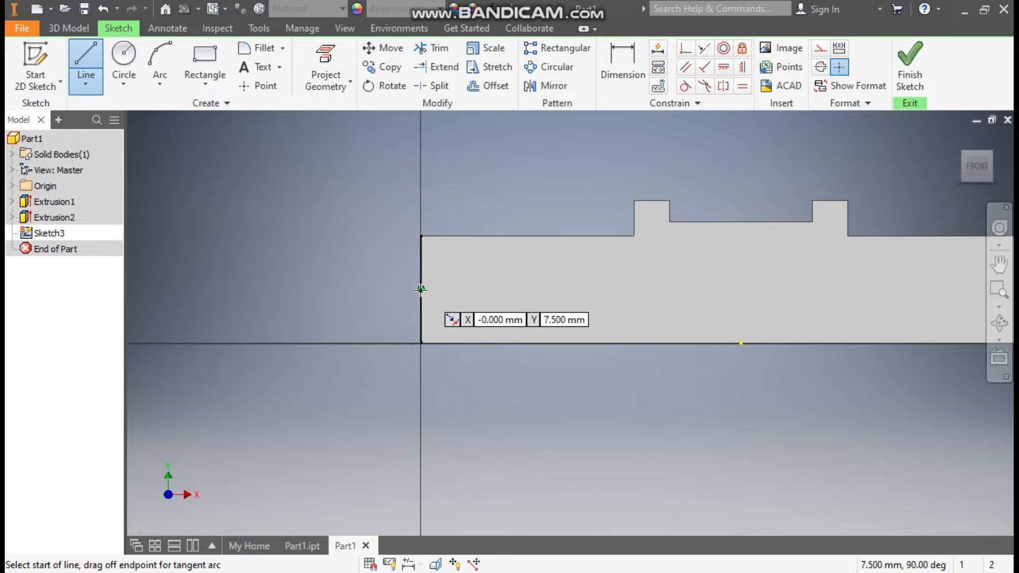
click(420, 290)
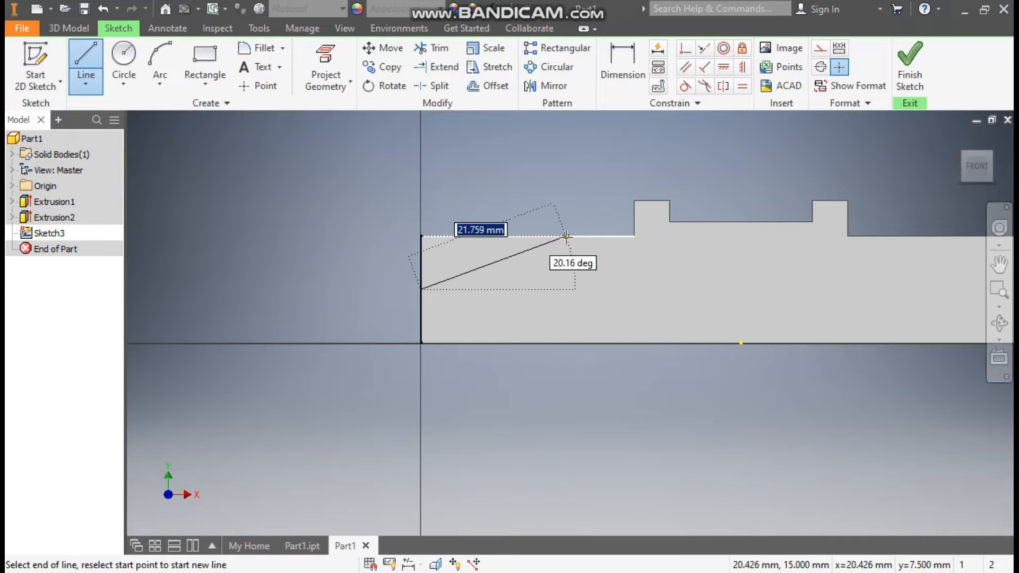
click(566, 235)
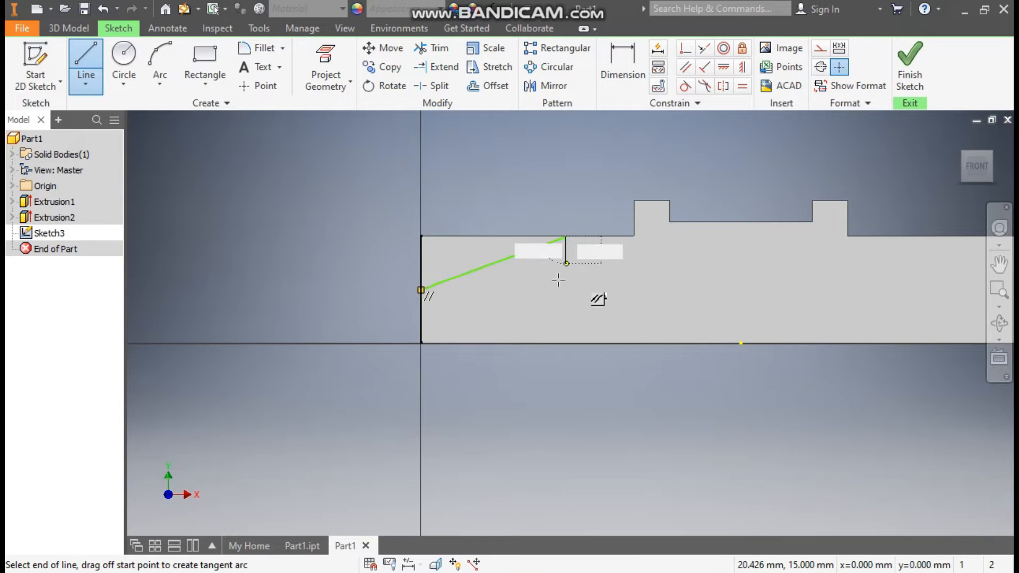
click(421, 235)
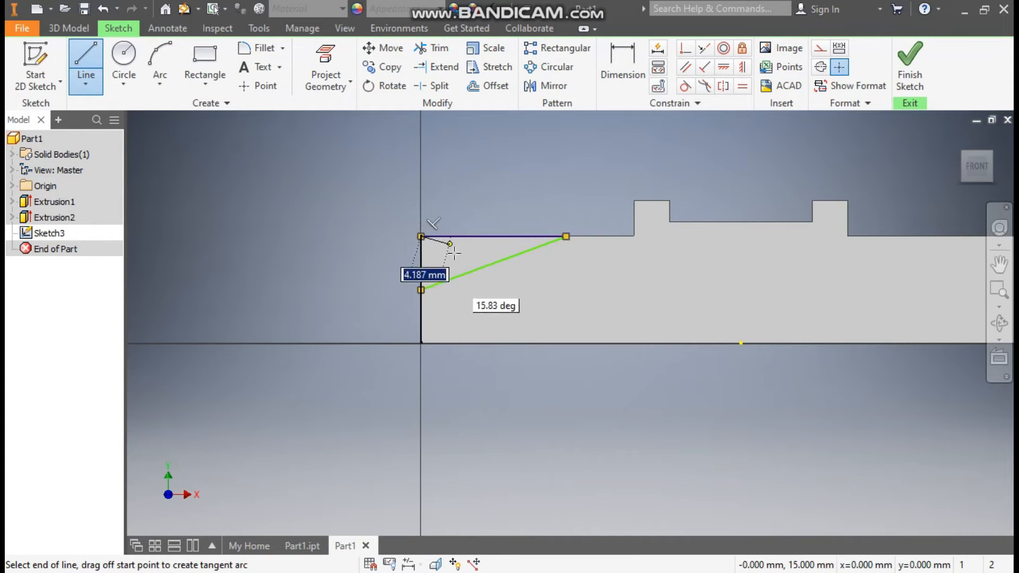
click(421, 290)
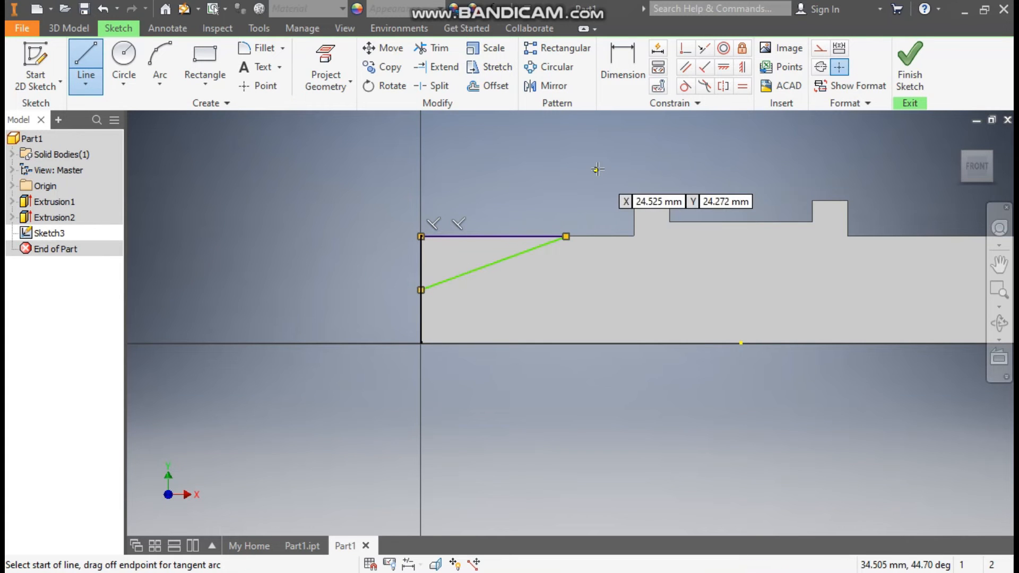
Dimension the gap between the triangle's upper-edge endpoint and the raised channel's near side as 10 mm
click(621, 66)
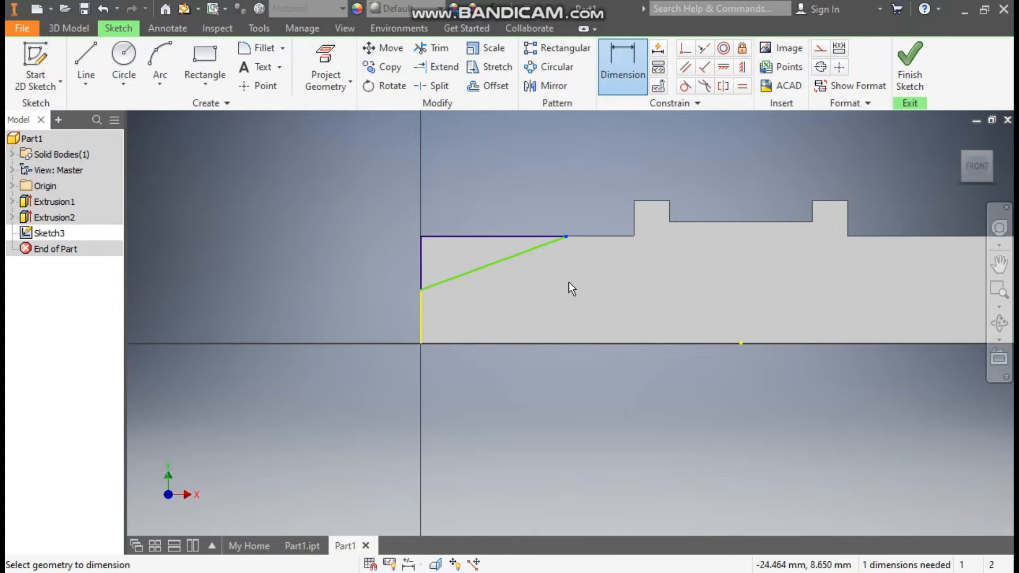
click(636, 221)
click(611, 277)
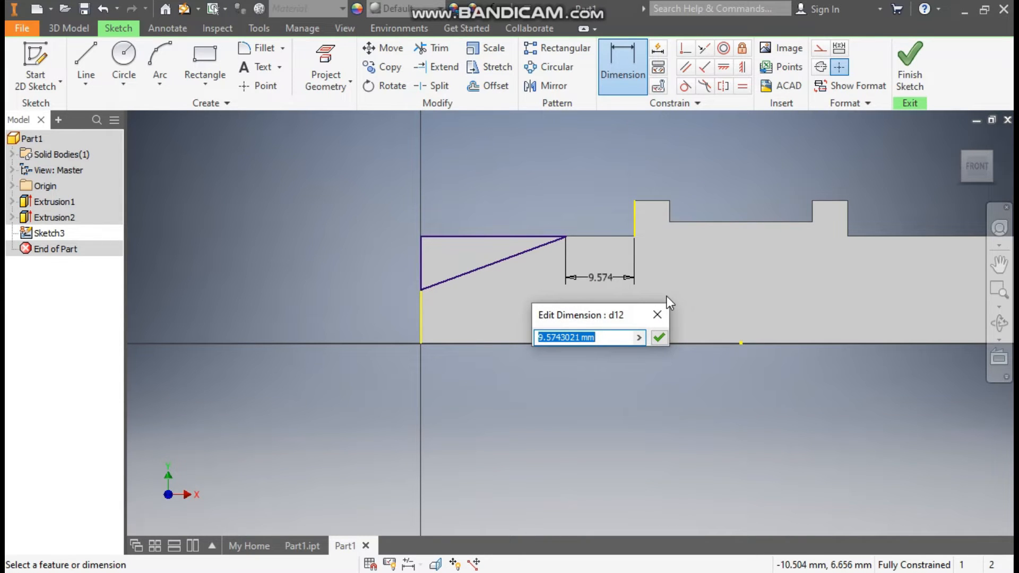
text(10)
key(Return)
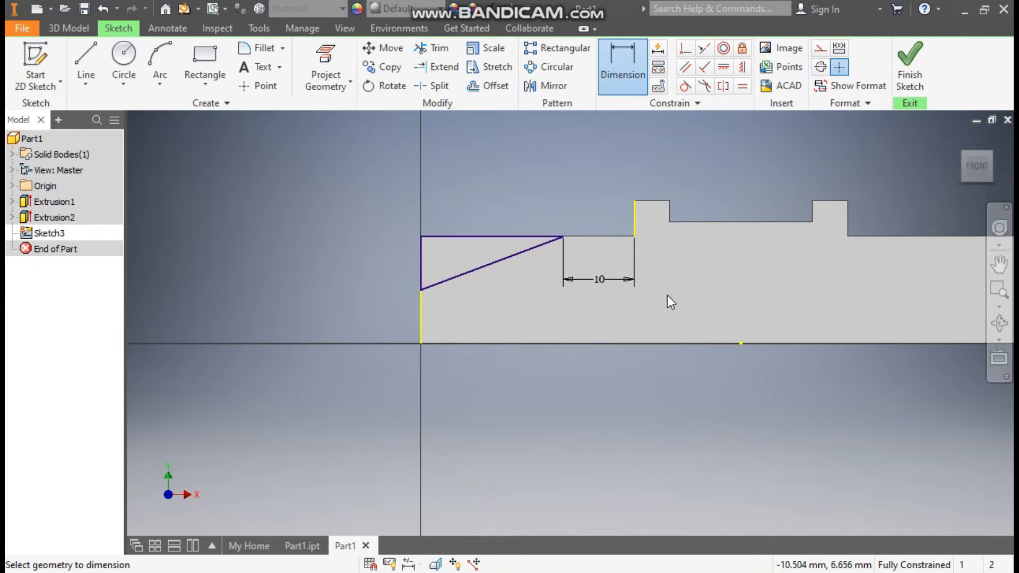
scroll(501, 295, down, 3)
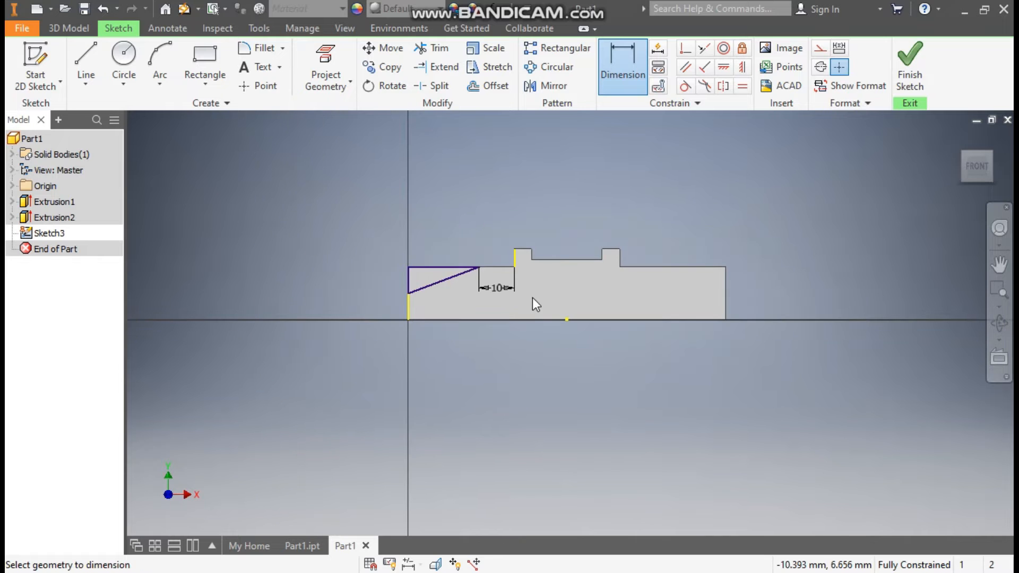
scroll(514, 336, up, 4)
scroll(517, 337, down, 2)
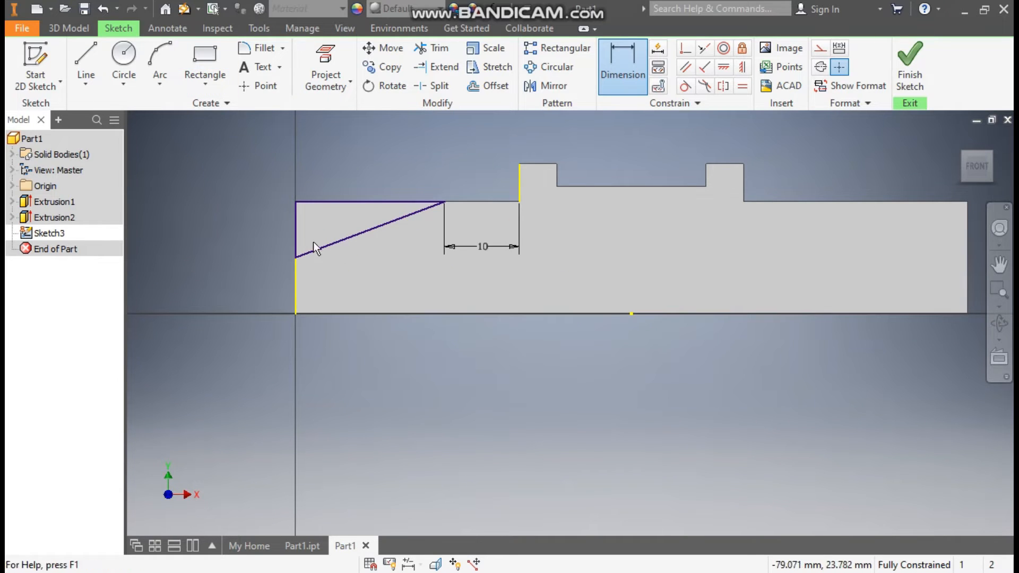
Finish the sketch and extrude the triangle as a cut through the whole block, using the All extent
click(902, 69)
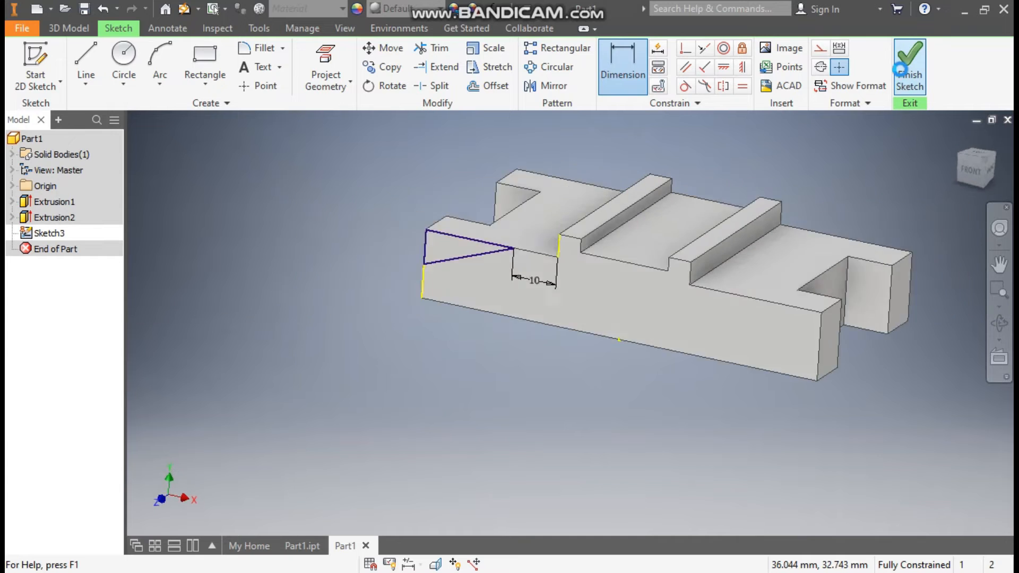
key(e)
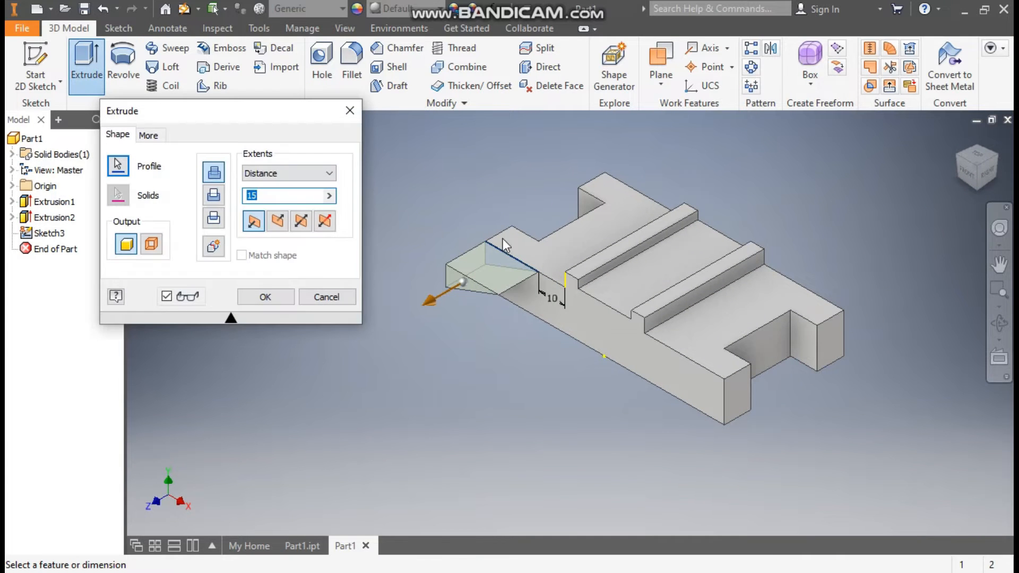
click(277, 220)
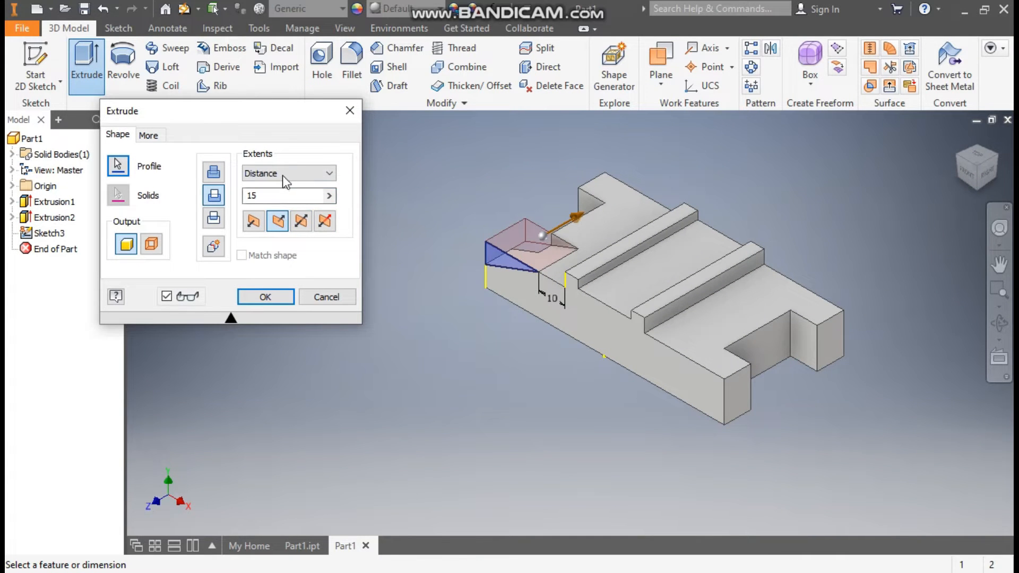
click(282, 175)
click(273, 230)
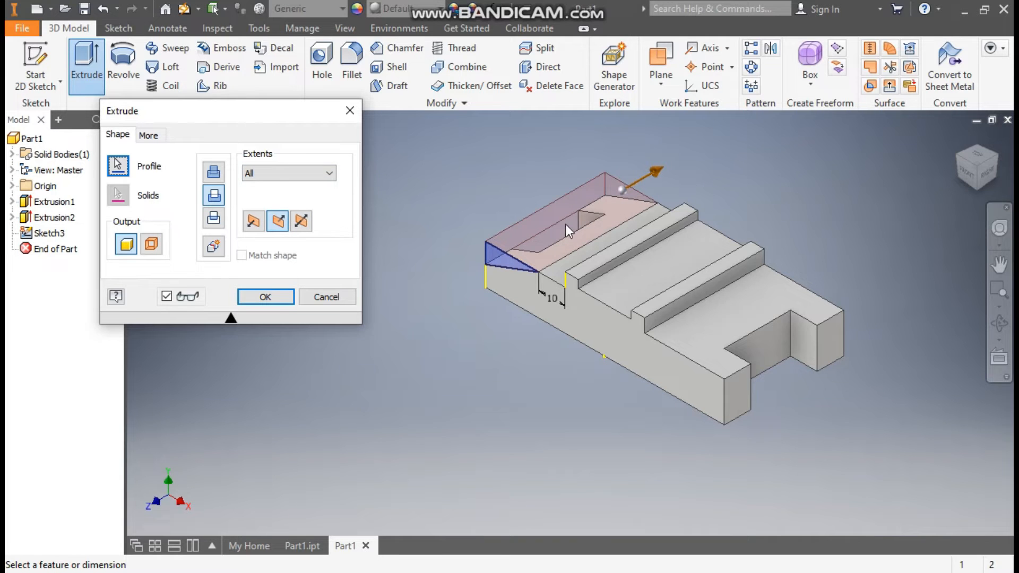
click(265, 296)
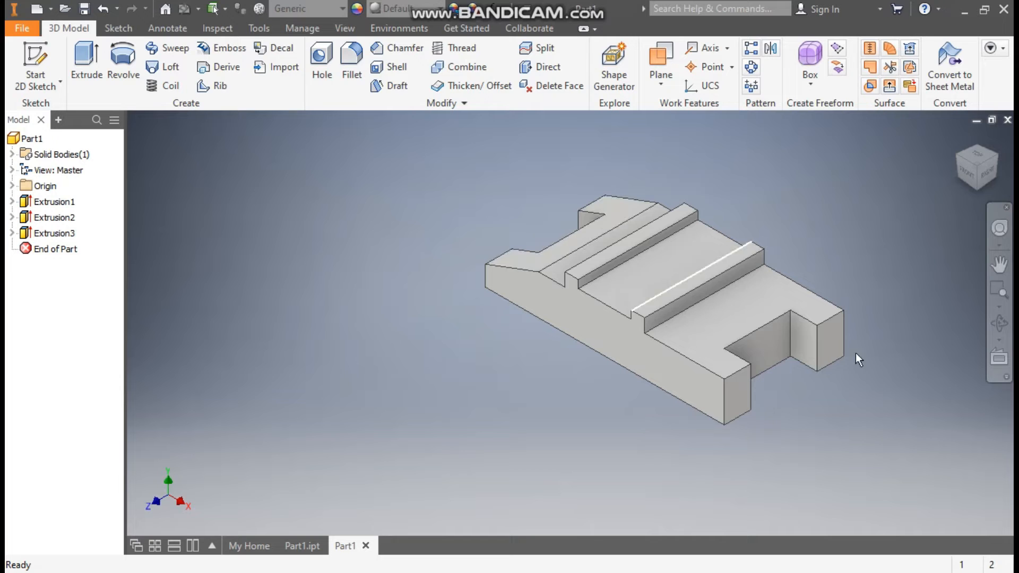
Mirror the sloped end cut about the YZ Plane onto the opposite end of the block
click(770, 51)
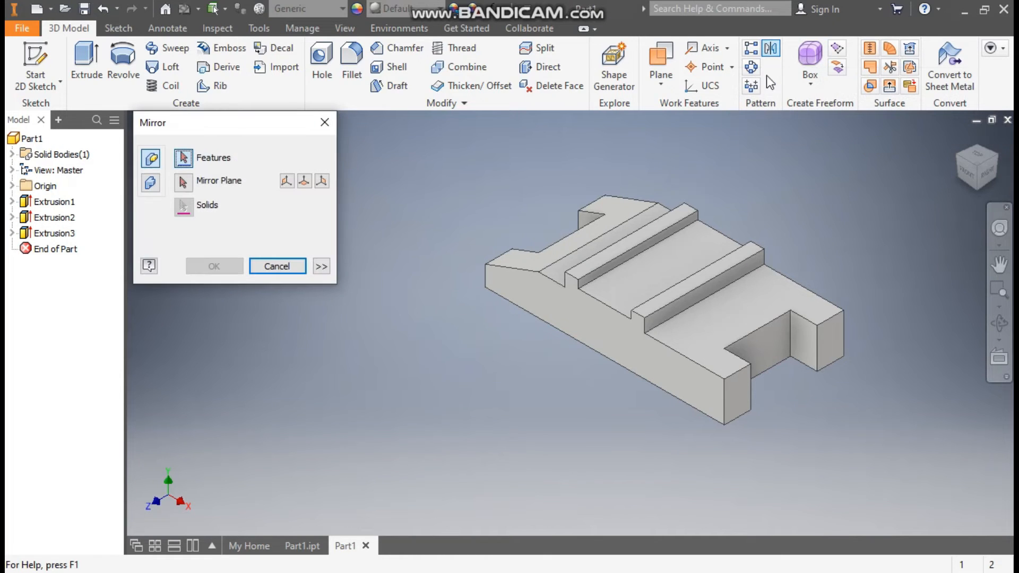
click(60, 233)
click(187, 186)
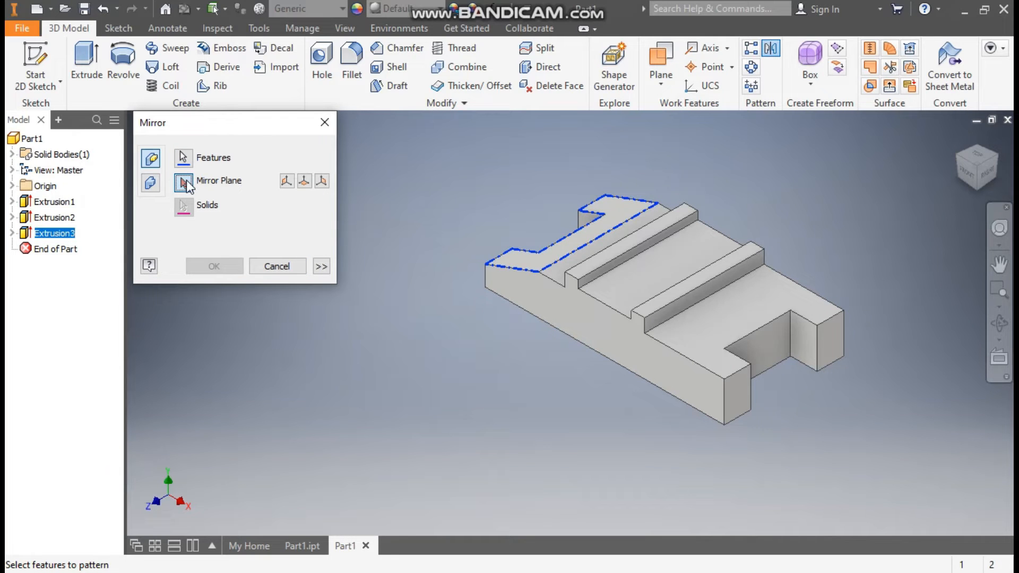
click(12, 186)
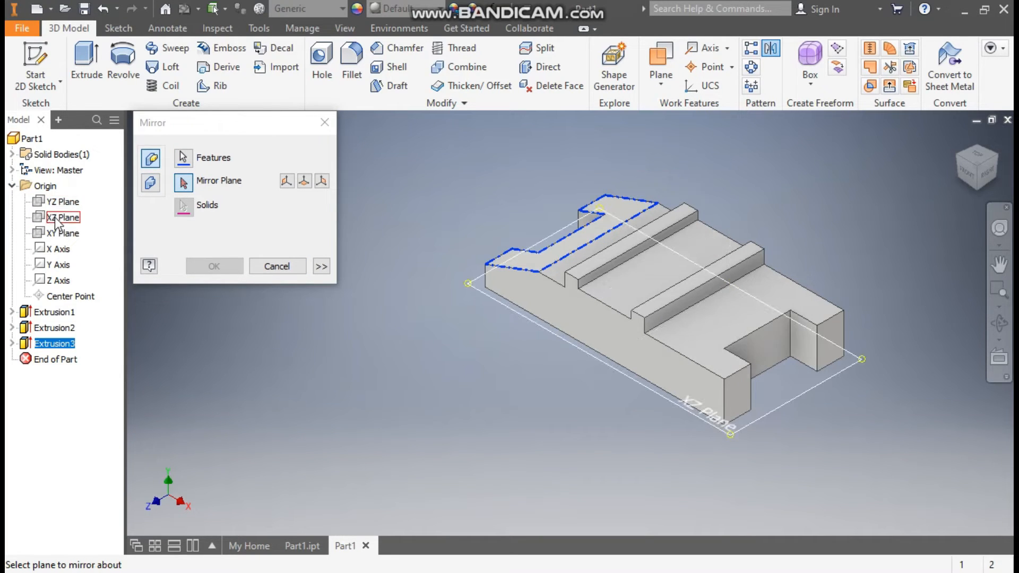
click(64, 203)
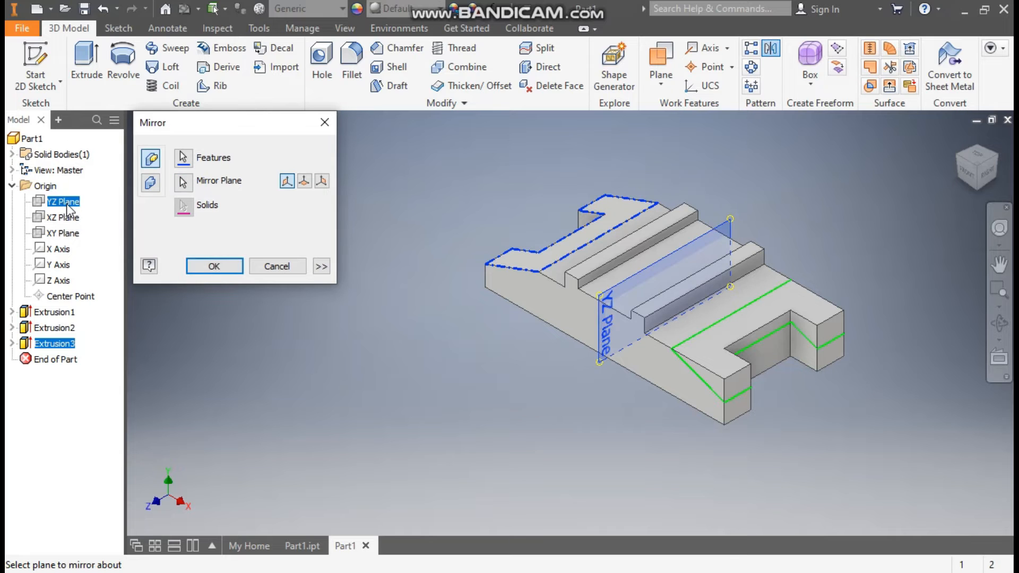
click(197, 268)
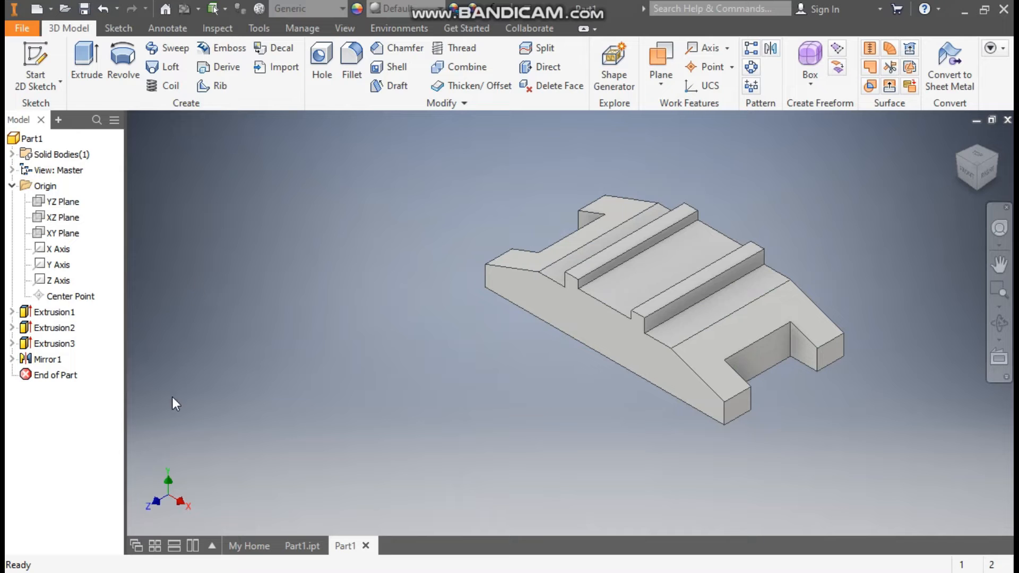
Check the reference part's front profile and start a new sketch on the working part's XY Plane
click(297, 546)
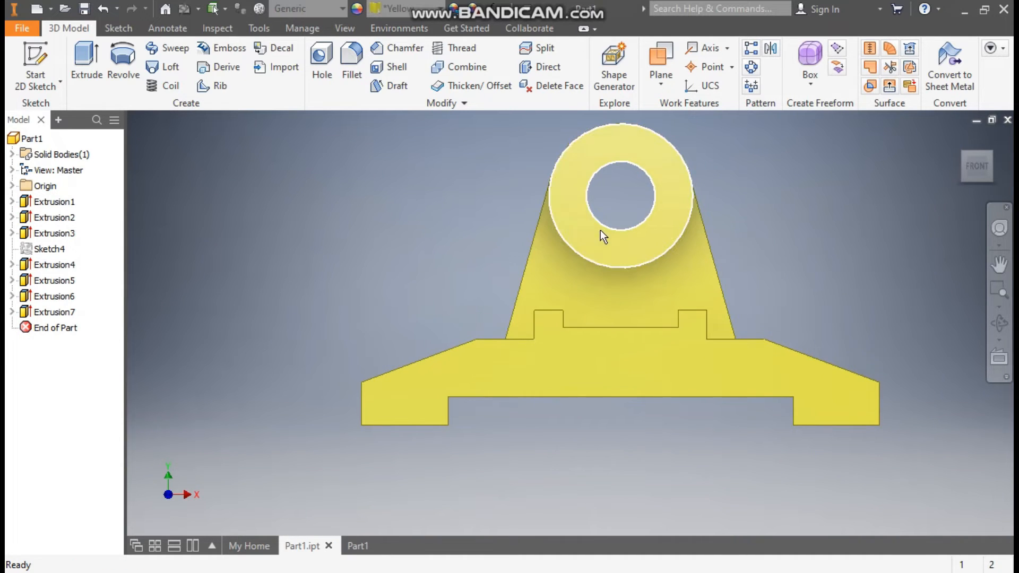
click(358, 540)
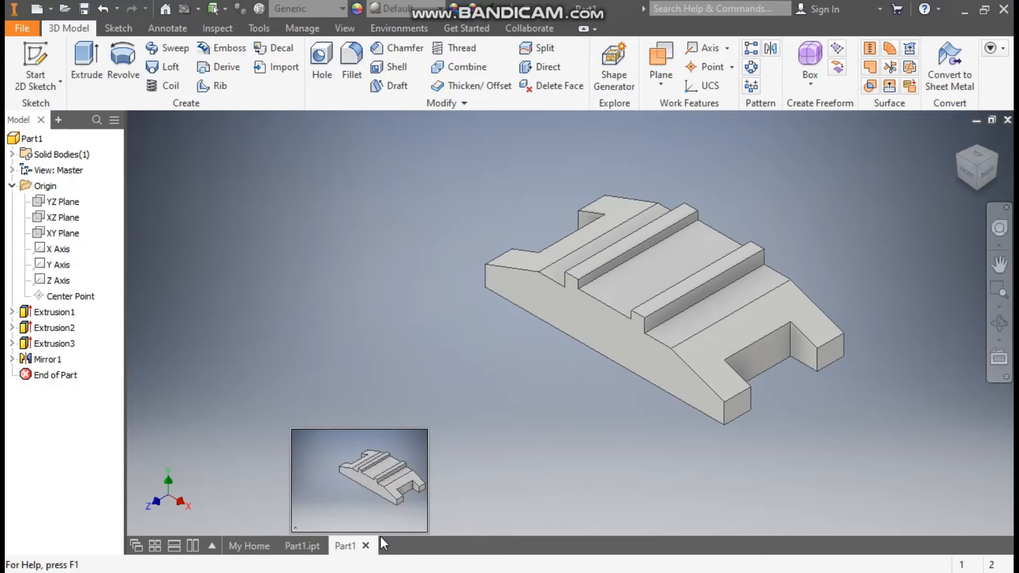
click(71, 237)
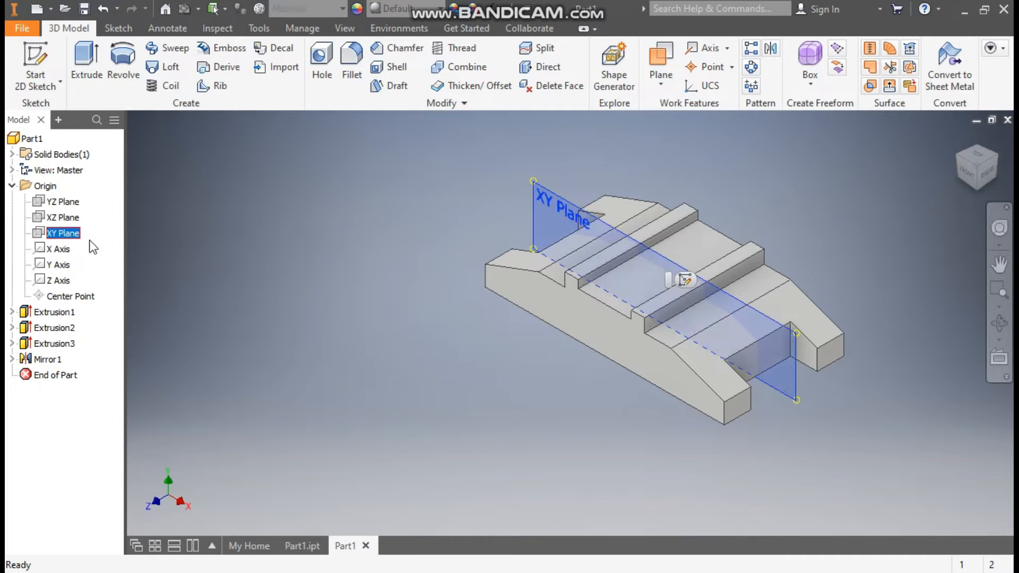
click(684, 280)
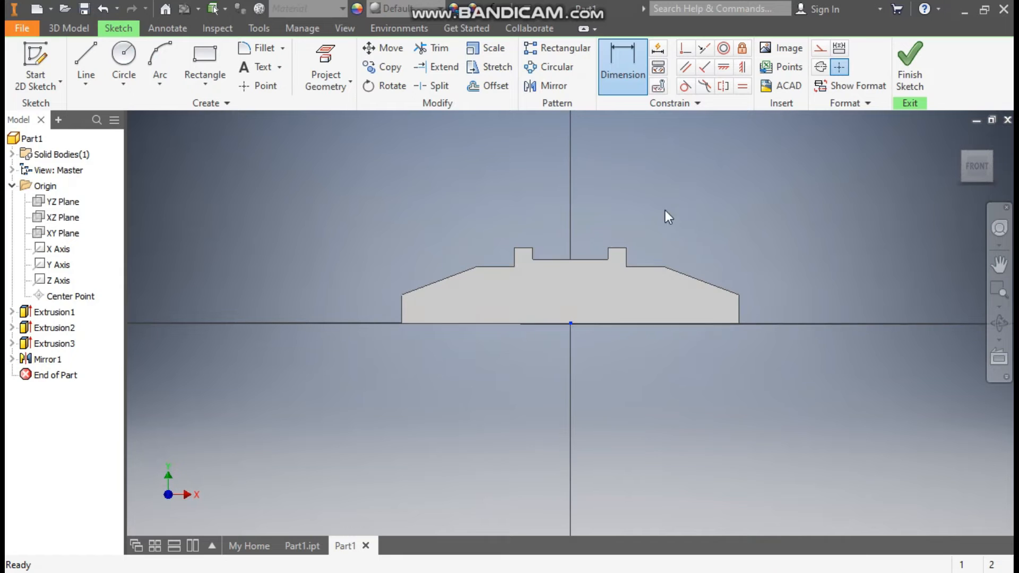
Draw concentric circles of 25 mm and 12 mm diameter, centred on the vertical axis about 57 mm above the block's lower edge
click(123, 59)
middle_drag(662, 208, 643, 281)
click(551, 183)
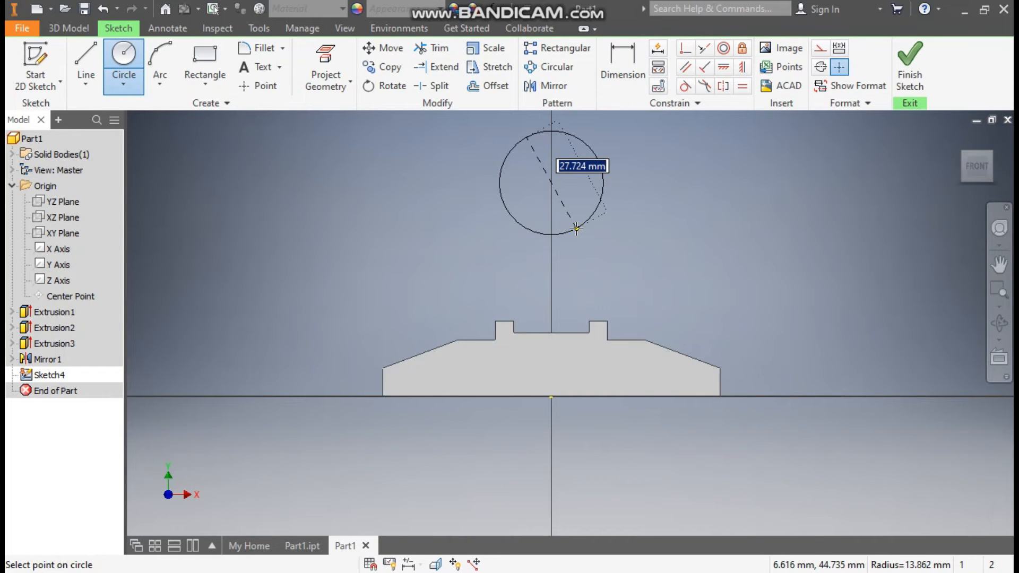
text(3)
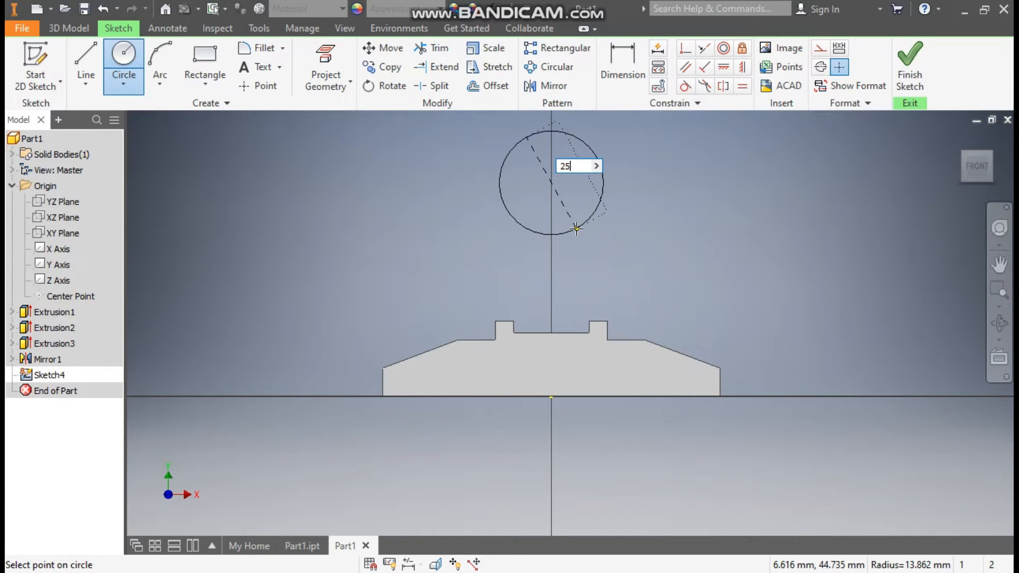
key(Return)
click(552, 182)
text(12)
key(Return)
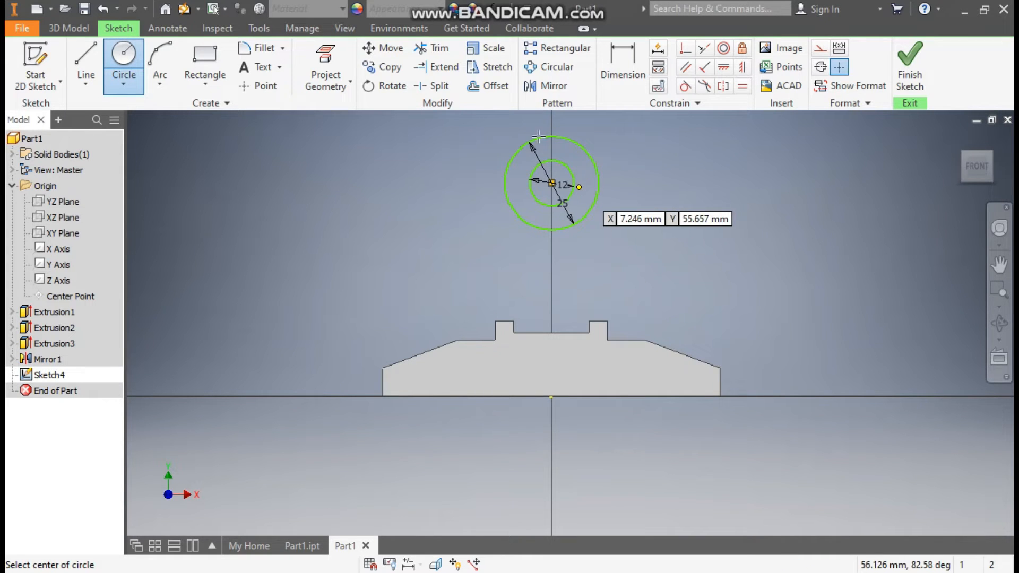
Draw three connected lines from the outer circle's sides down to the block's stepped surface, joined by a base line about 42 mm long
click(87, 57)
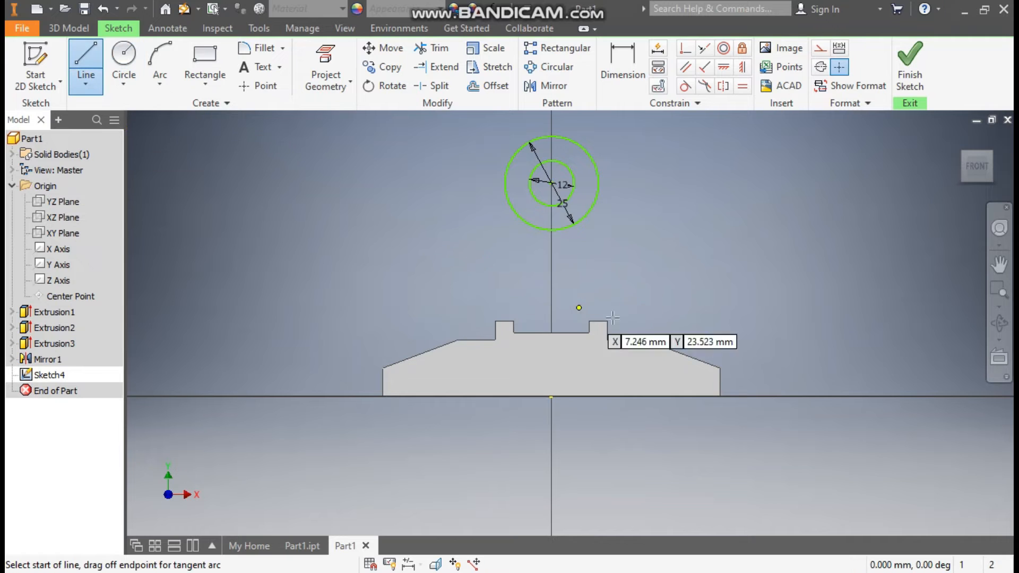
click(505, 182)
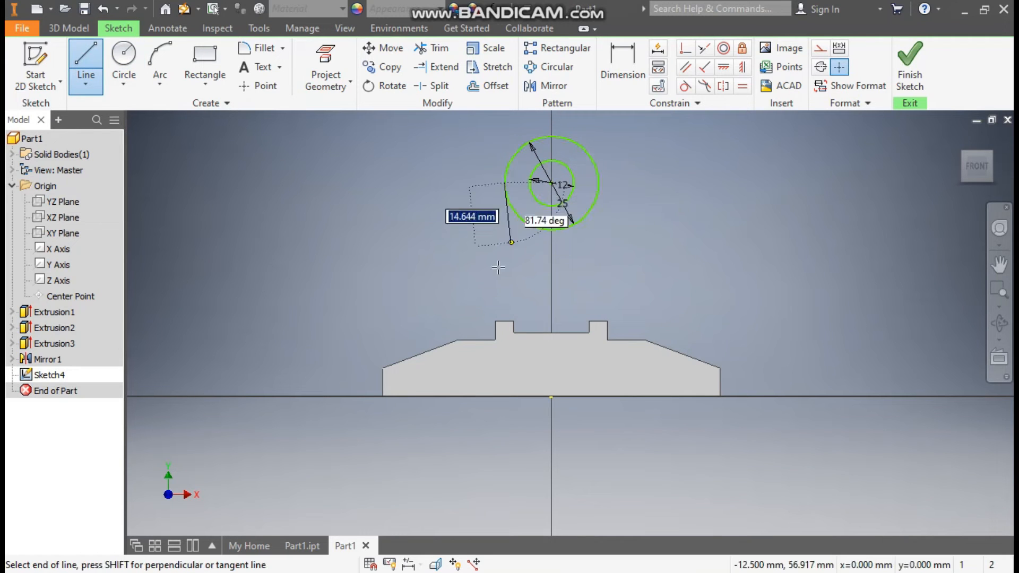
click(471, 340)
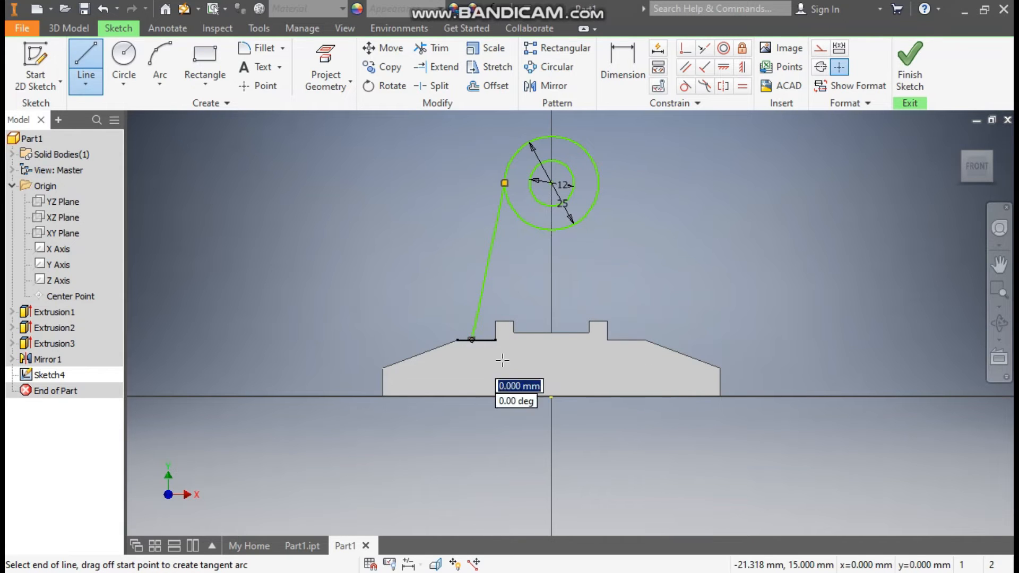
click(629, 340)
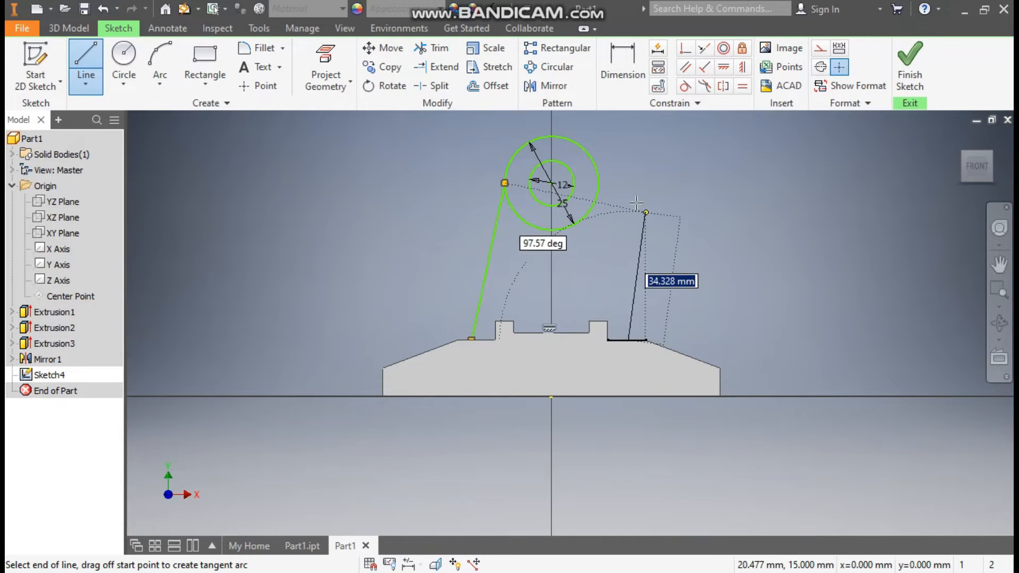
double_click(599, 183)
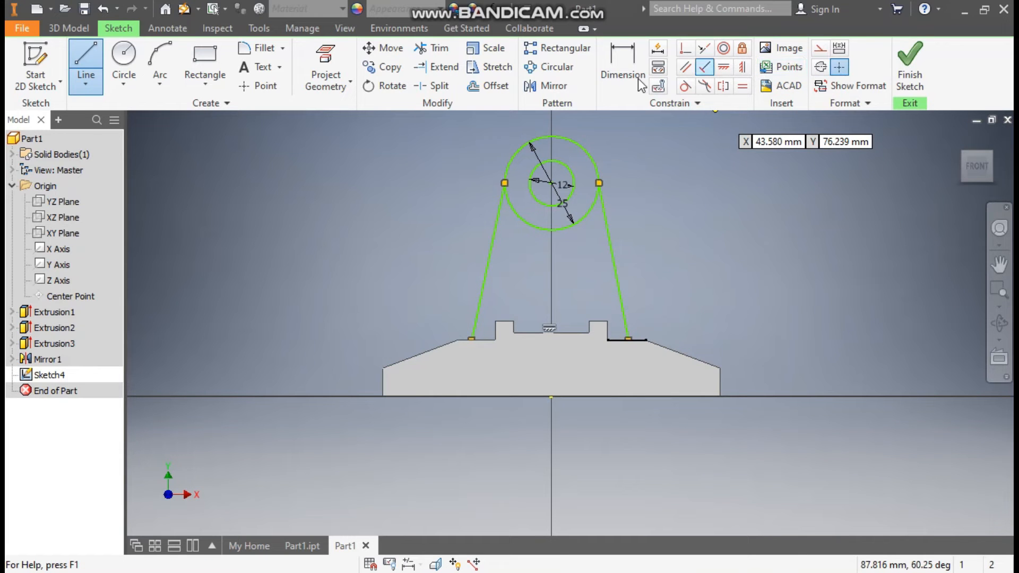
Display the model in the Wireframe visual style so the block's edges show behind the support profile
click(346, 28)
click(184, 86)
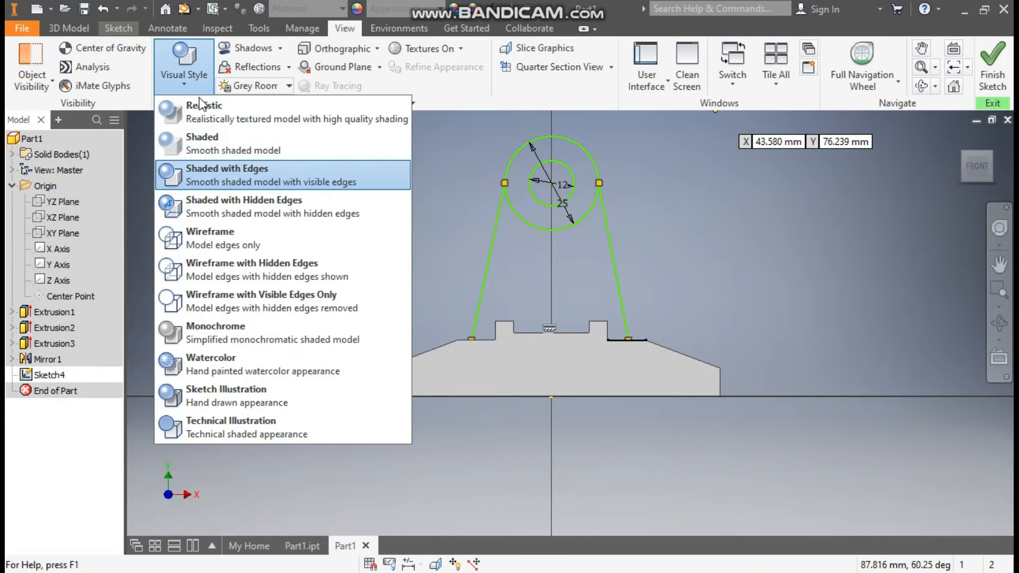
click(226, 231)
scroll(689, 345, down, 3)
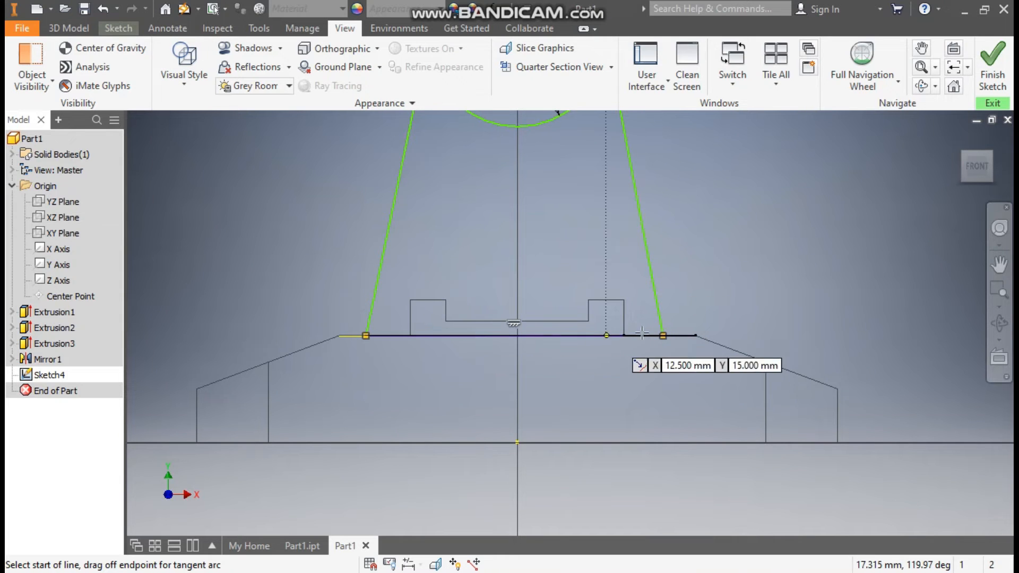
scroll(677, 223, up, 1)
middle_drag(677, 222, 651, 316)
scroll(652, 317, up, 1)
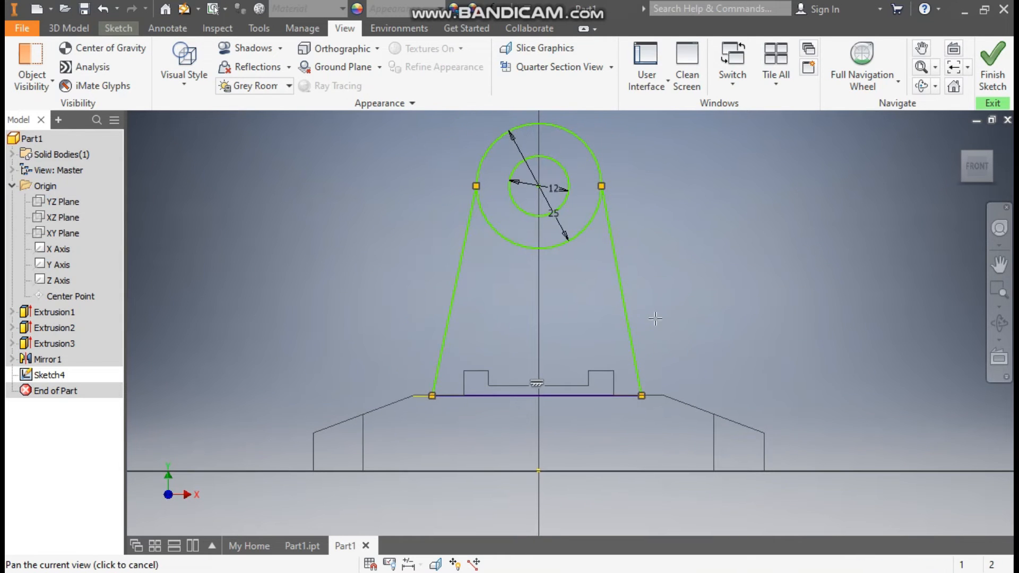
Constrain the circles' shared centre vertically in line with the sketch origin
click(124, 28)
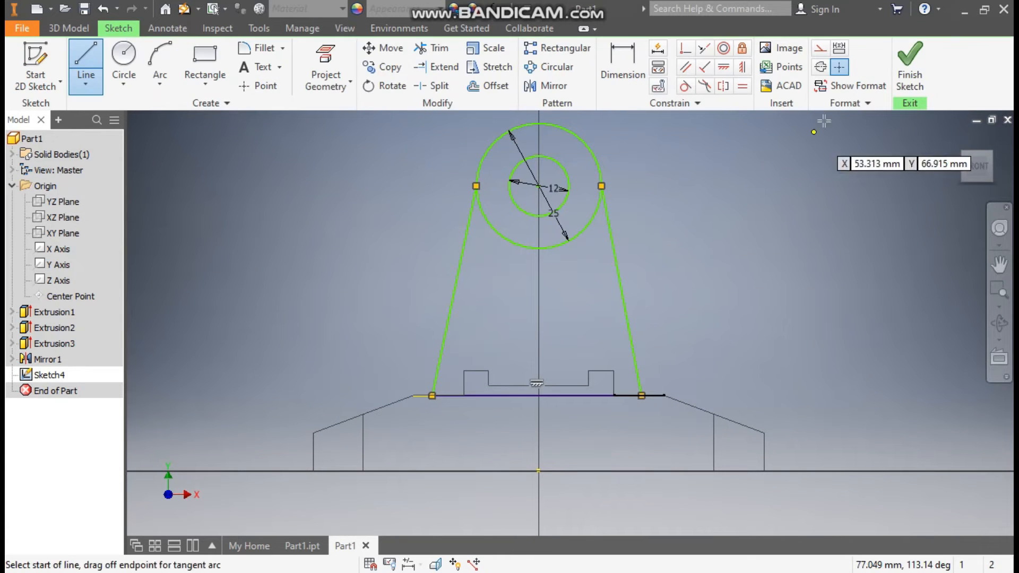
click(742, 67)
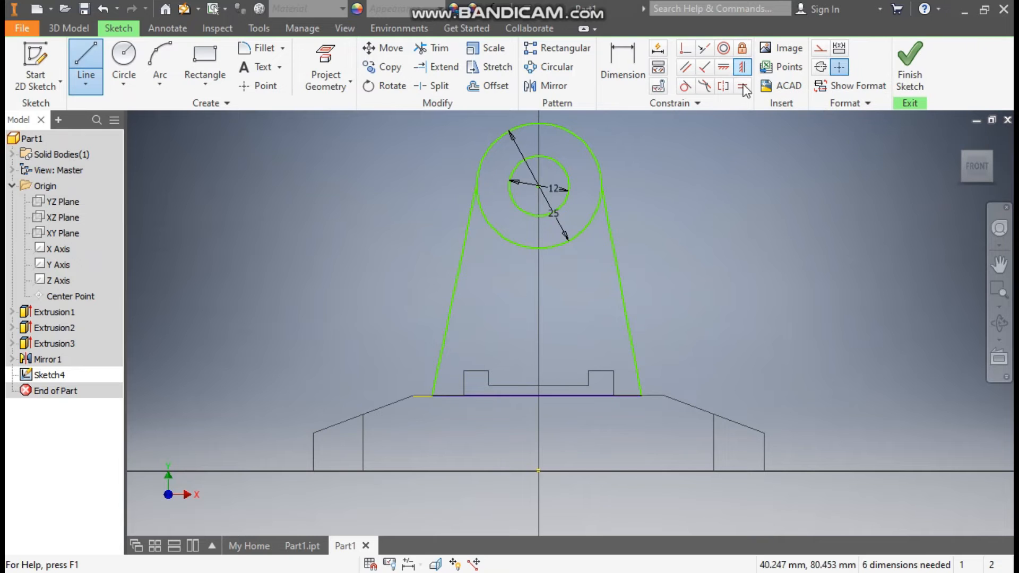
click(540, 186)
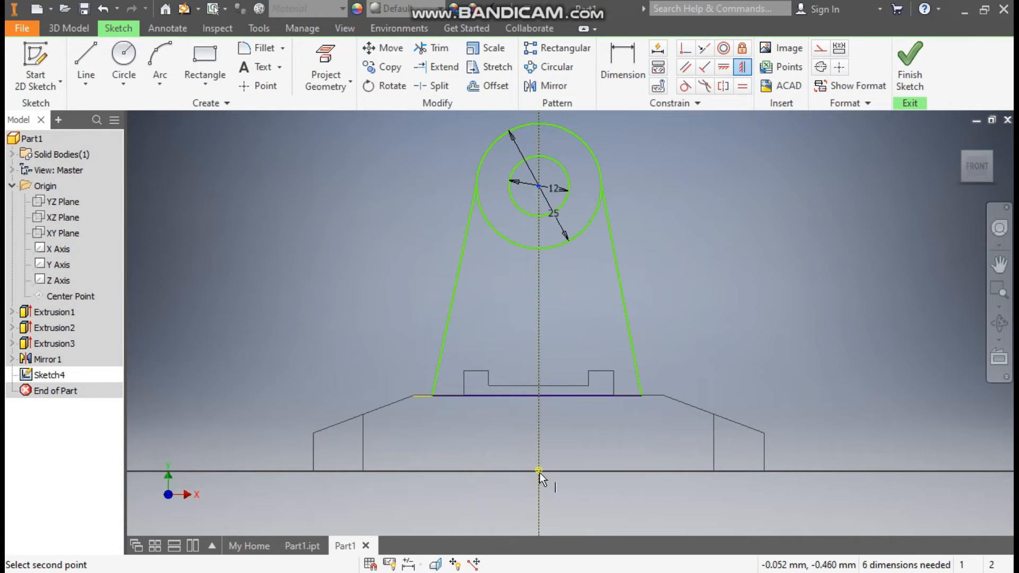
click(539, 471)
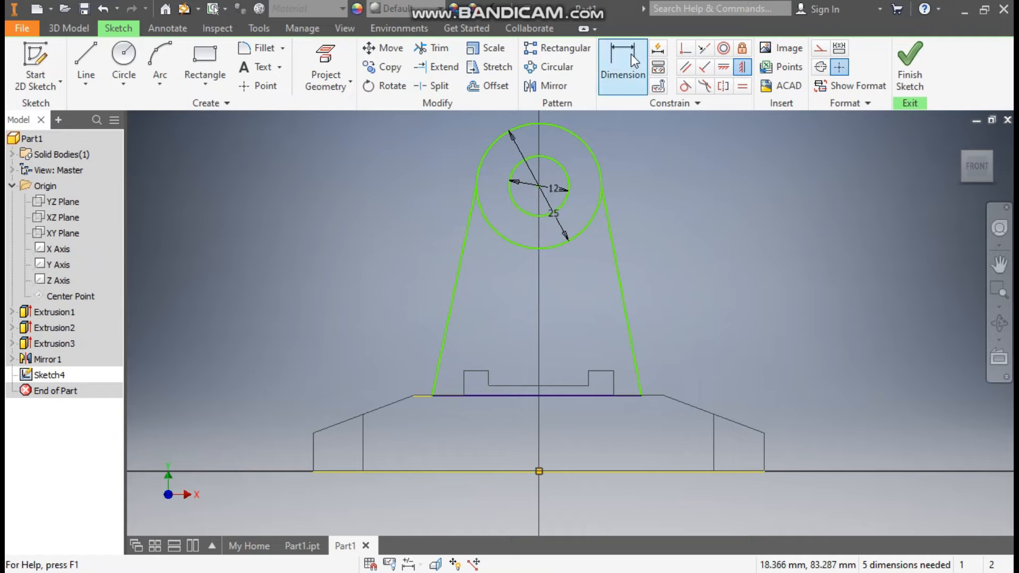
Dimension the height of the circles' centre above the block's lower edge as 40 mm
click(644, 74)
click(570, 187)
click(600, 471)
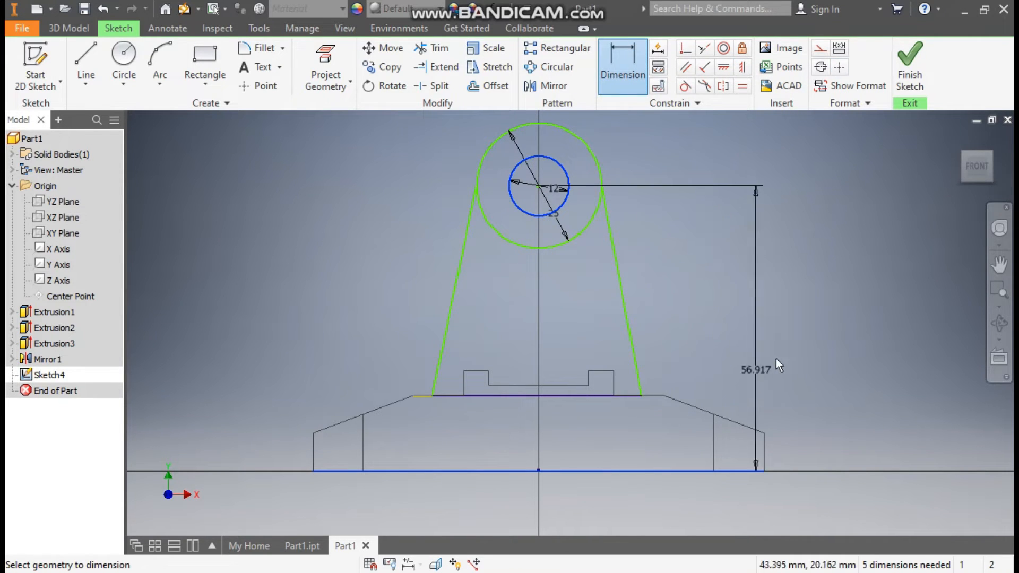
click(819, 335)
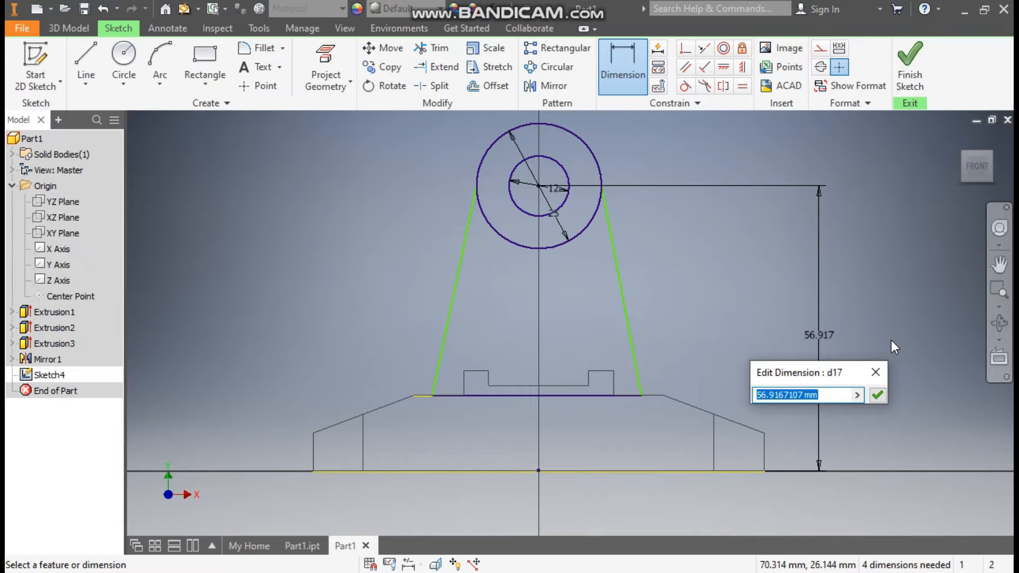
text(40)
key(Return)
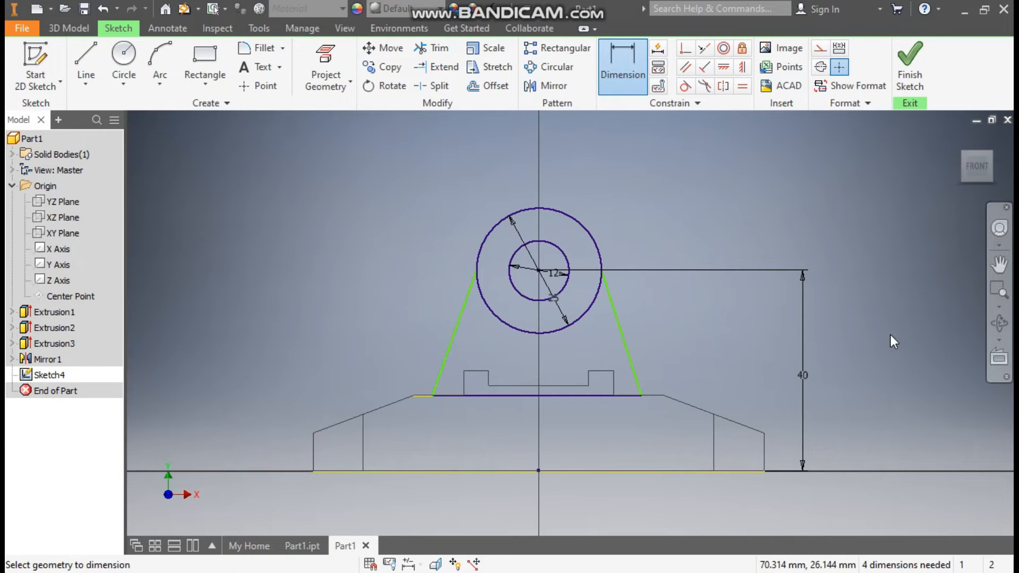
Dimension the support's left foot corner 5 mm outward from the vertical face of the neighbouring raised rail
click(466, 383)
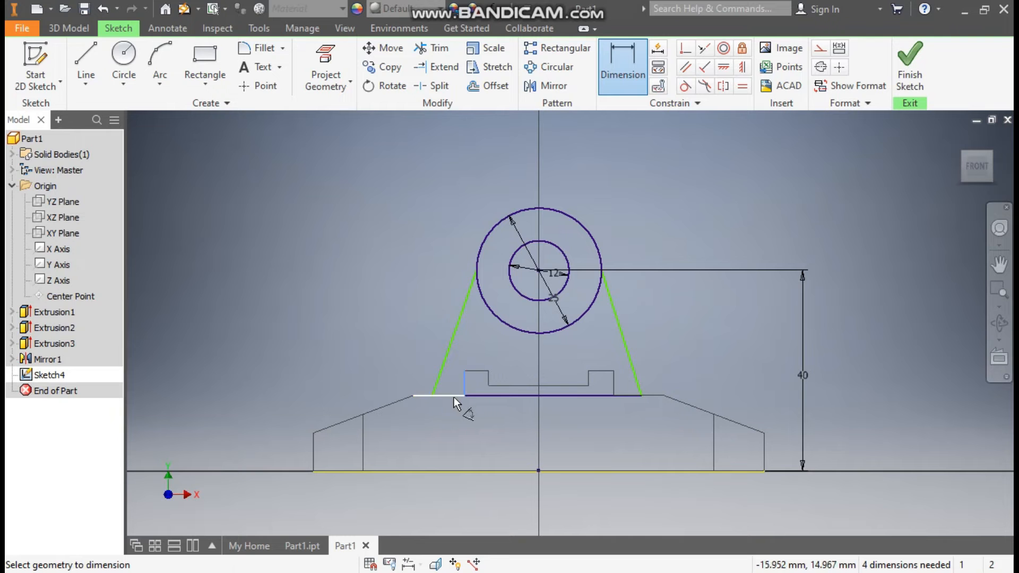
click(963, 152)
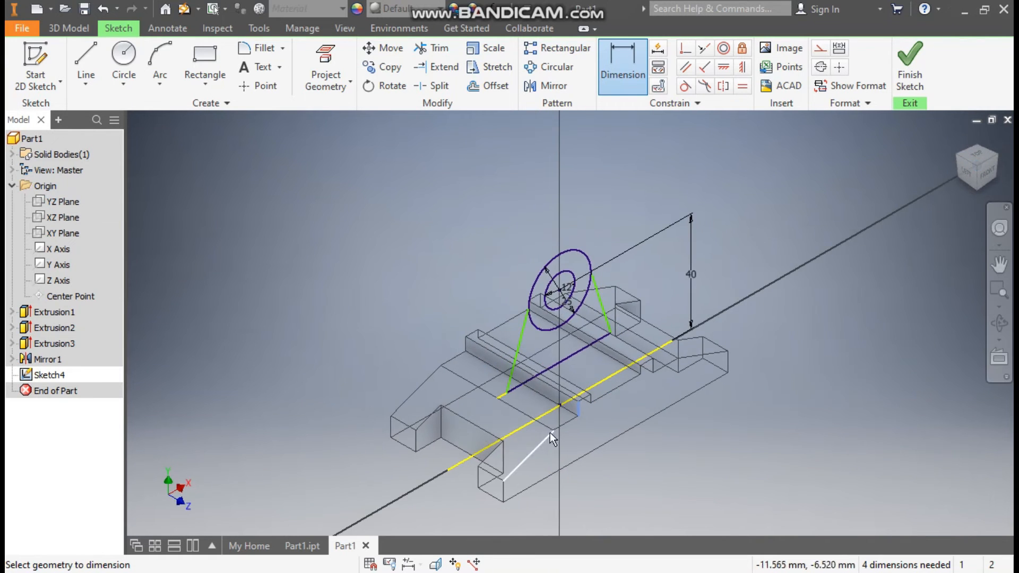
scroll(520, 408, down, 4)
click(449, 364)
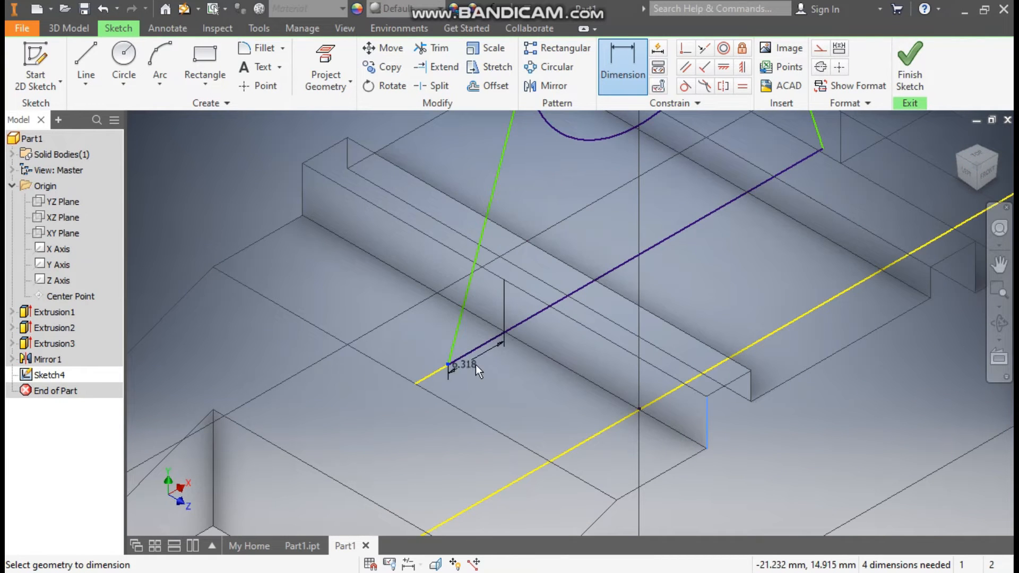
click(487, 377)
text(5)
key(Return)
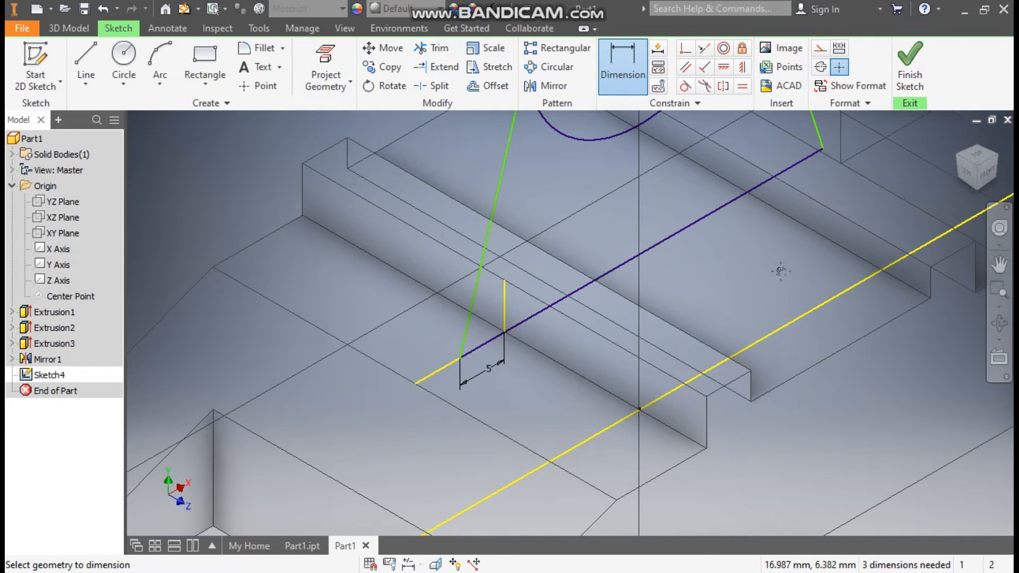
Dimension the support's right foot corner 5 mm outward from the outer edge of the other raised rail
scroll(780, 271, up, 1)
middle_drag(780, 271, 713, 381)
click(740, 286)
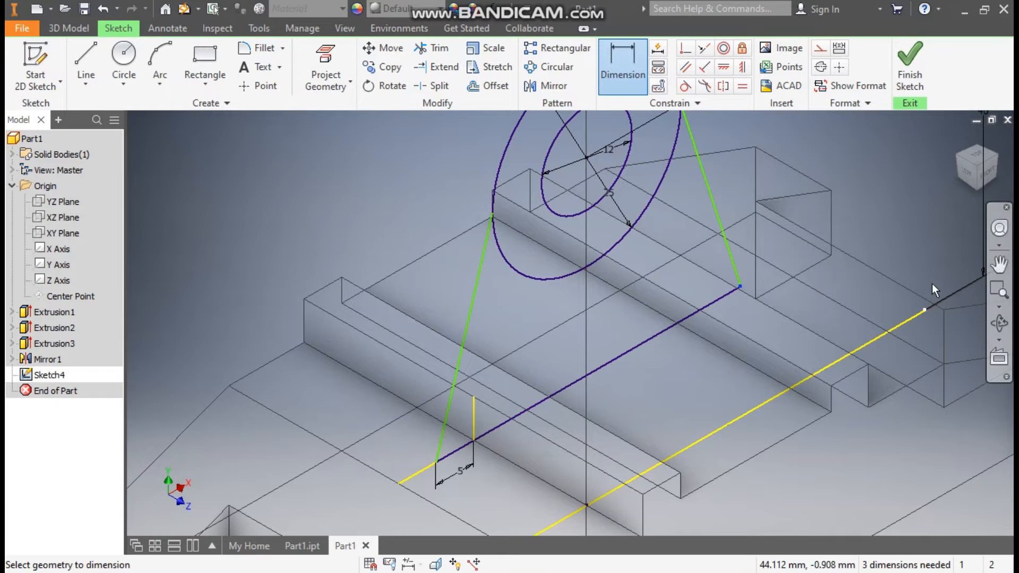
click(995, 176)
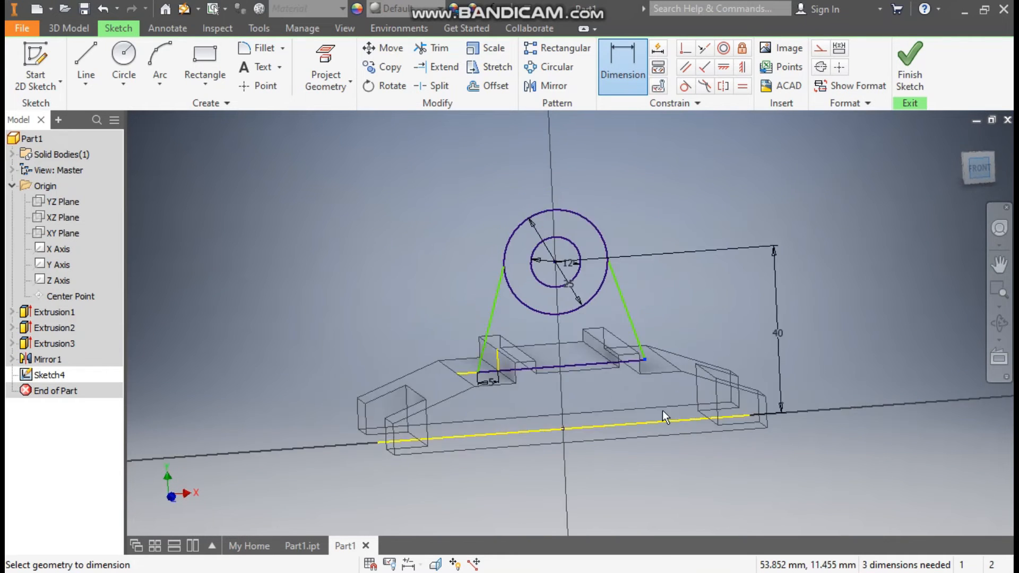
click(647, 351)
click(580, 320)
click(625, 394)
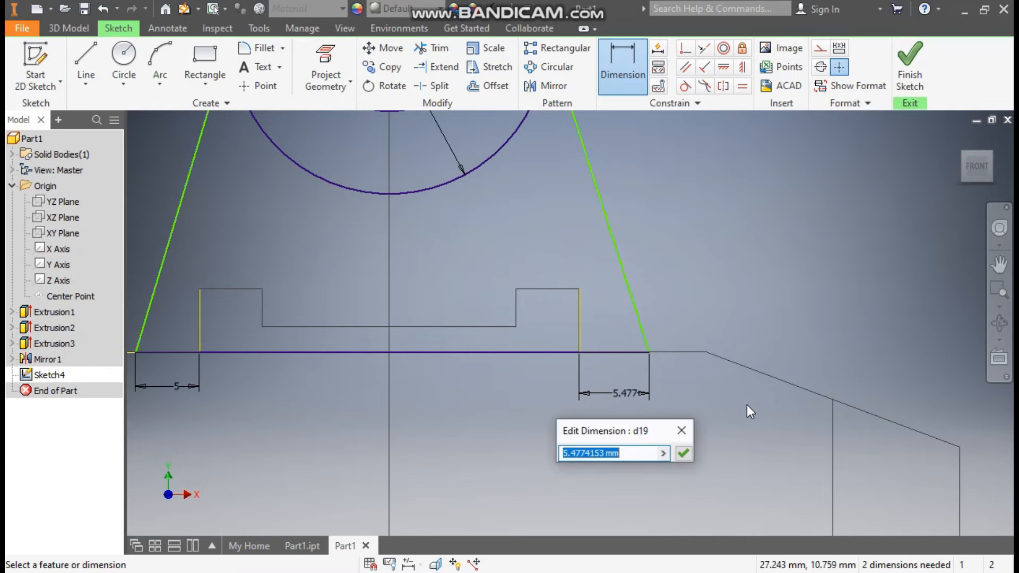
text(5)
key(Return)
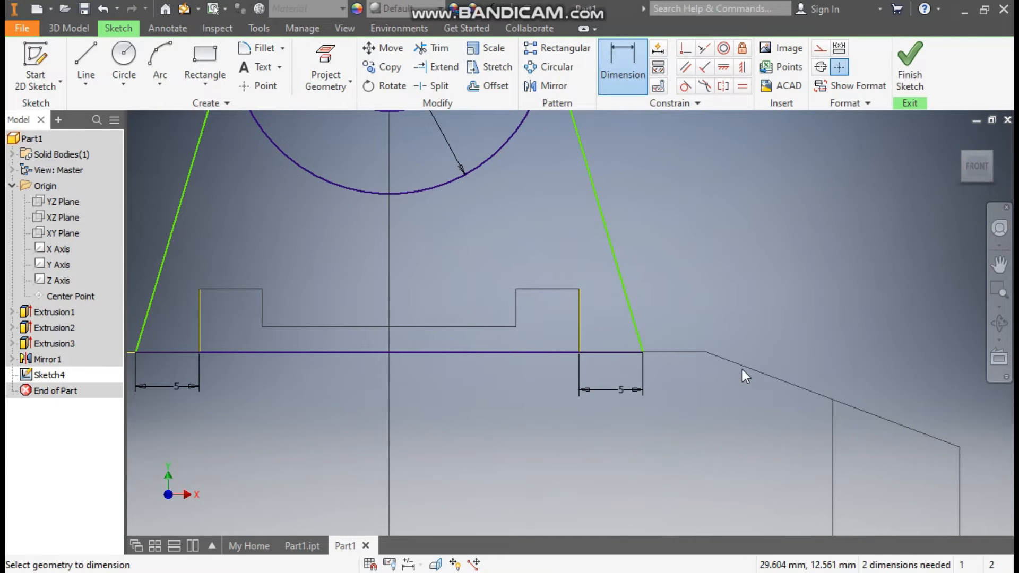
Make both sloping side lines of the support tangent to the 25 mm circle
scroll(737, 313, down, 5)
mouse_move(737, 313)
middle_down()
mouse_move(785, 397)
mouse_move(749, 338)
middle_up()
scroll(749, 338, up, 1)
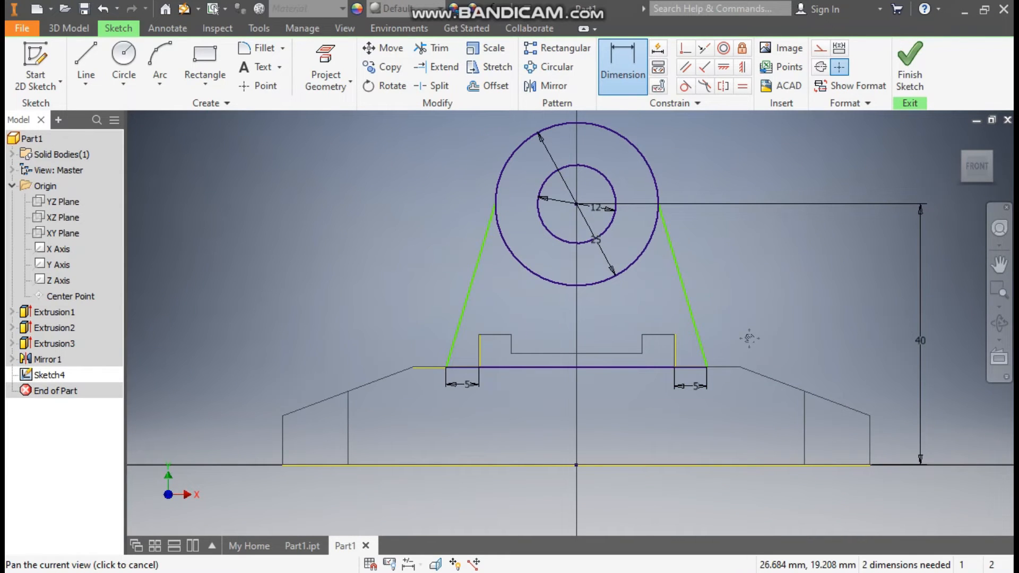
click(685, 86)
click(655, 166)
click(668, 222)
click(510, 246)
click(481, 266)
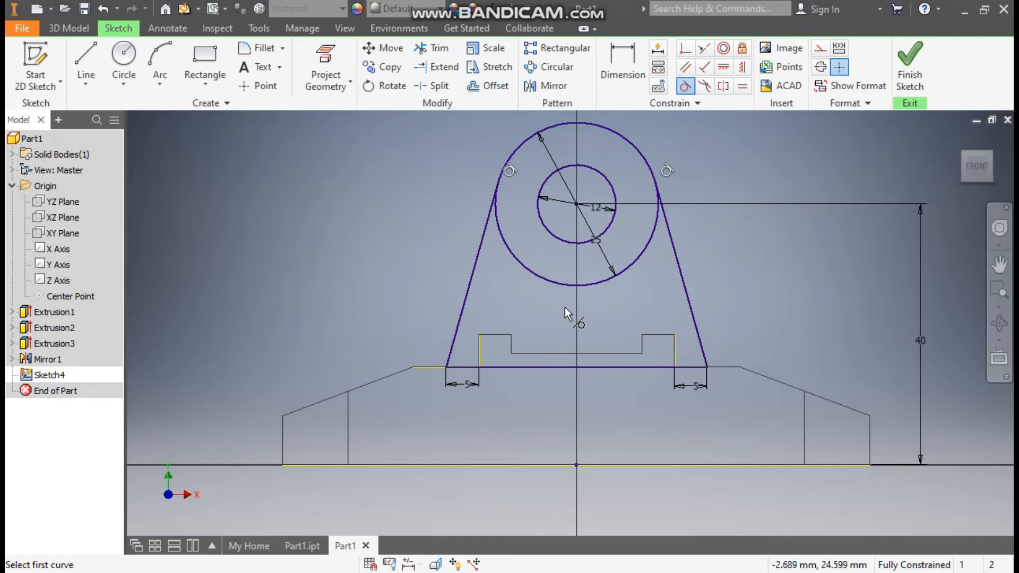
key(Escape)
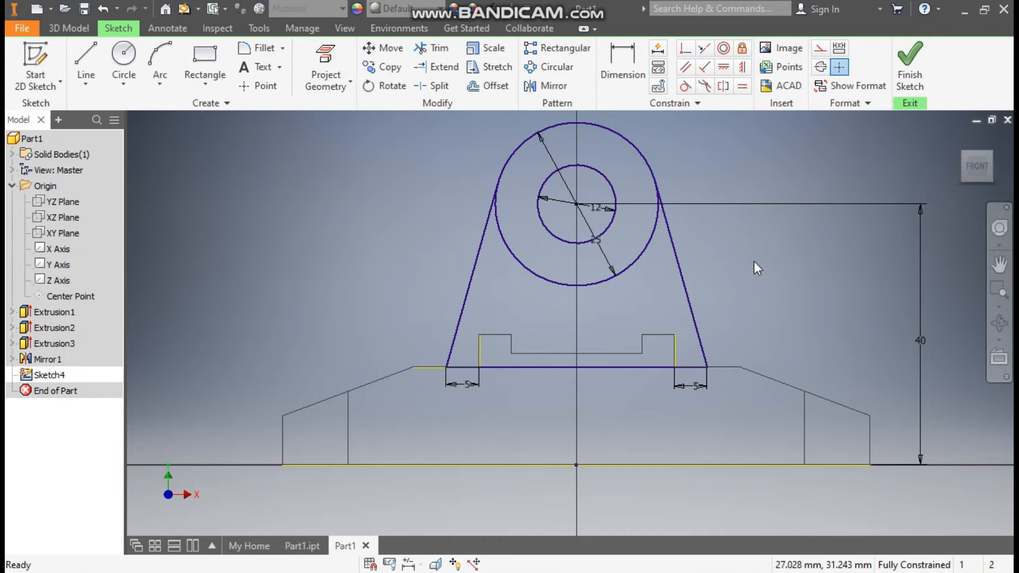
Finish the sketch and extrude the support area below the outer circle 5 mm, symmetrically about the sketch plane
click(909, 63)
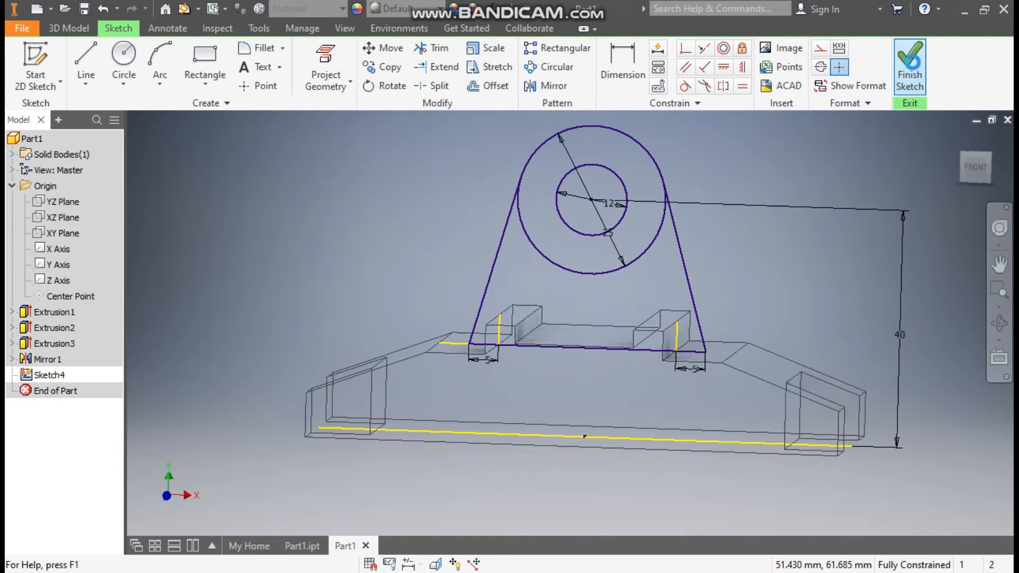
click(79, 64)
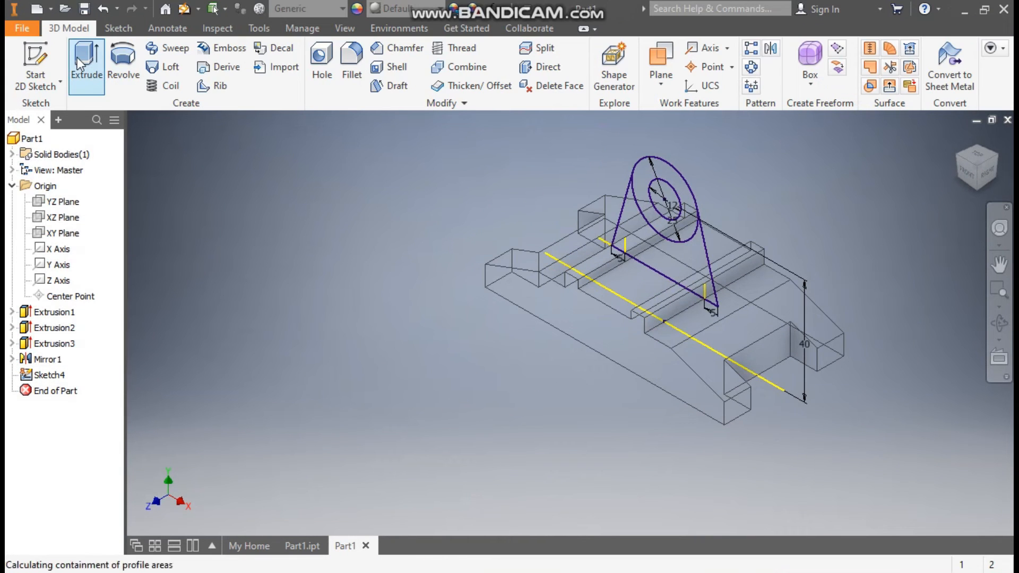
click(683, 253)
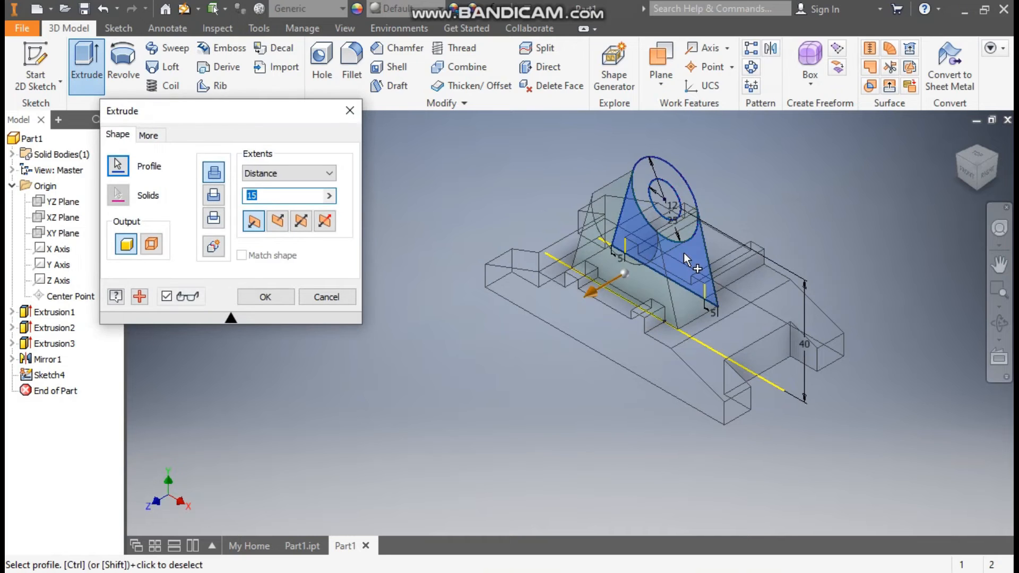
click(301, 222)
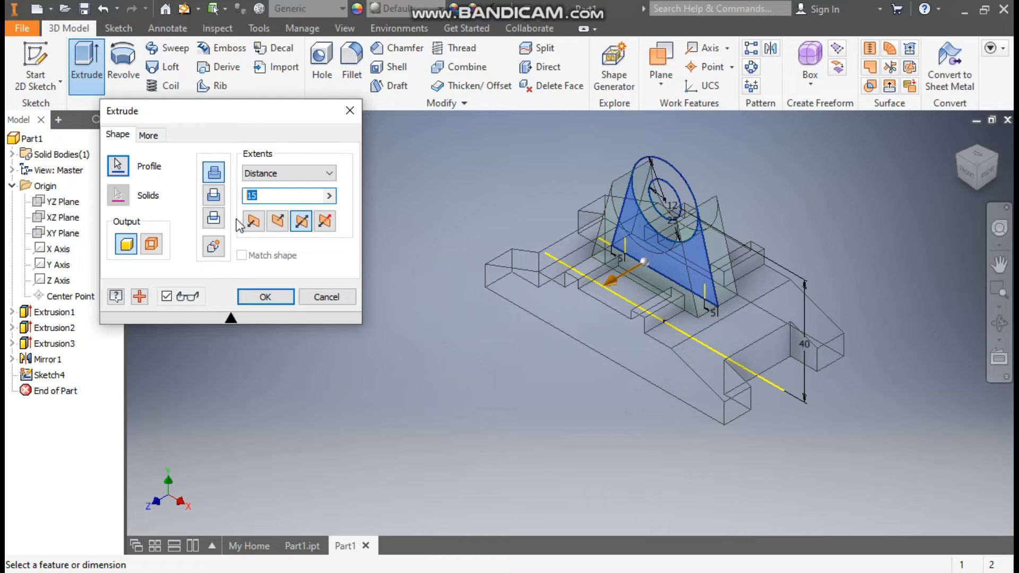
text(5)
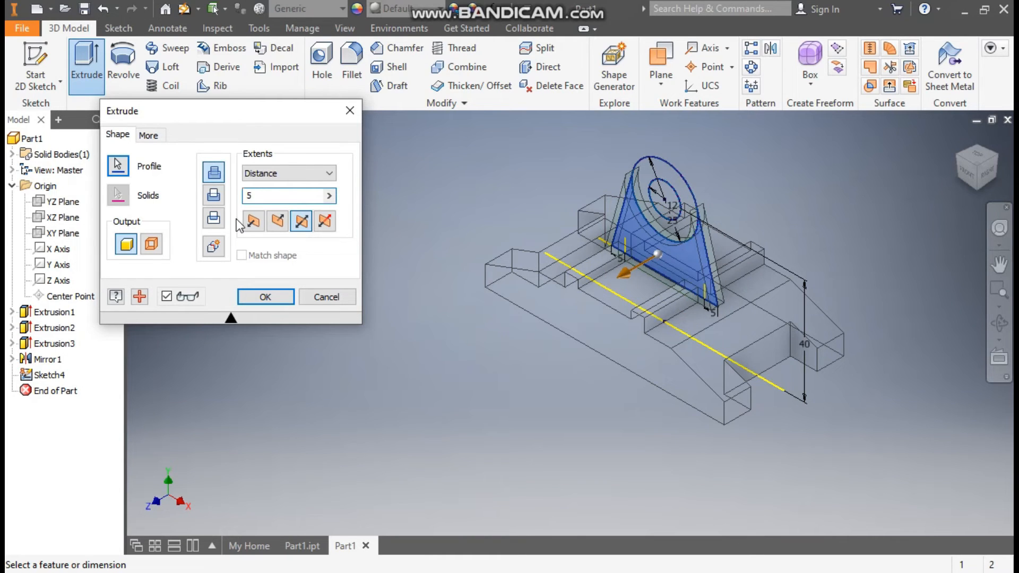
key(Return)
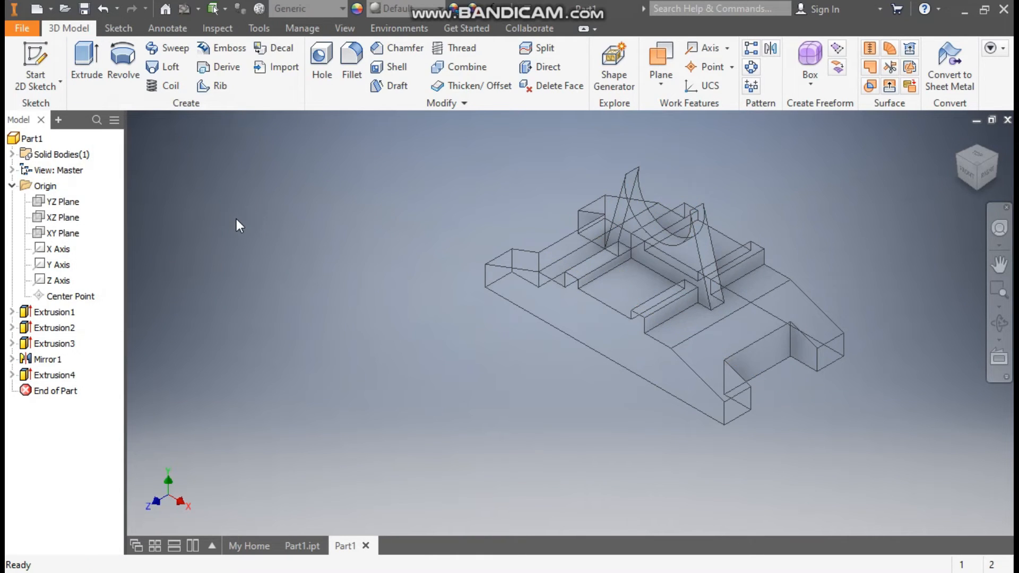
Make the sketch inside the support web's extrusion visible for reuse
click(11, 374)
click(58, 391)
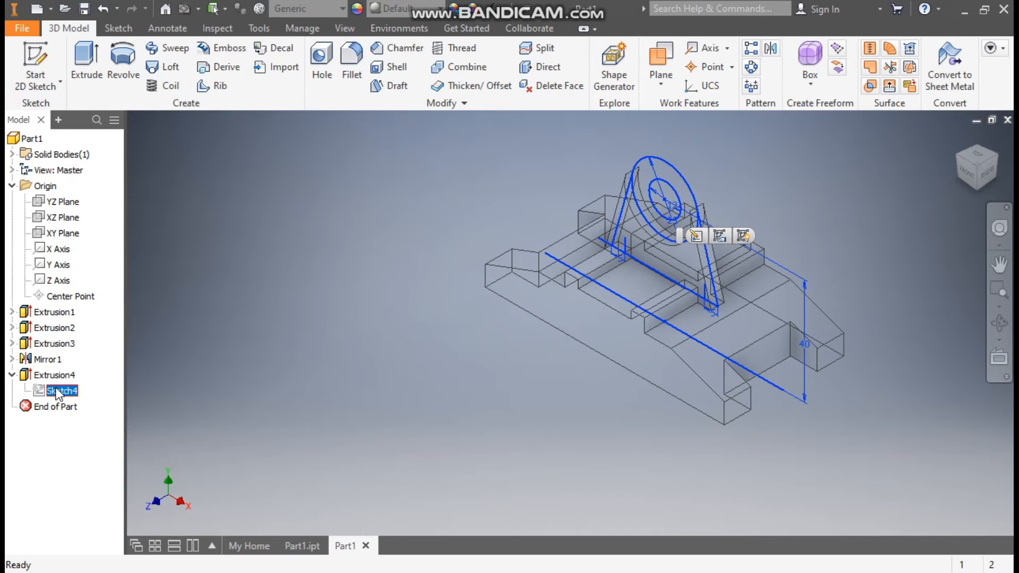
click(743, 235)
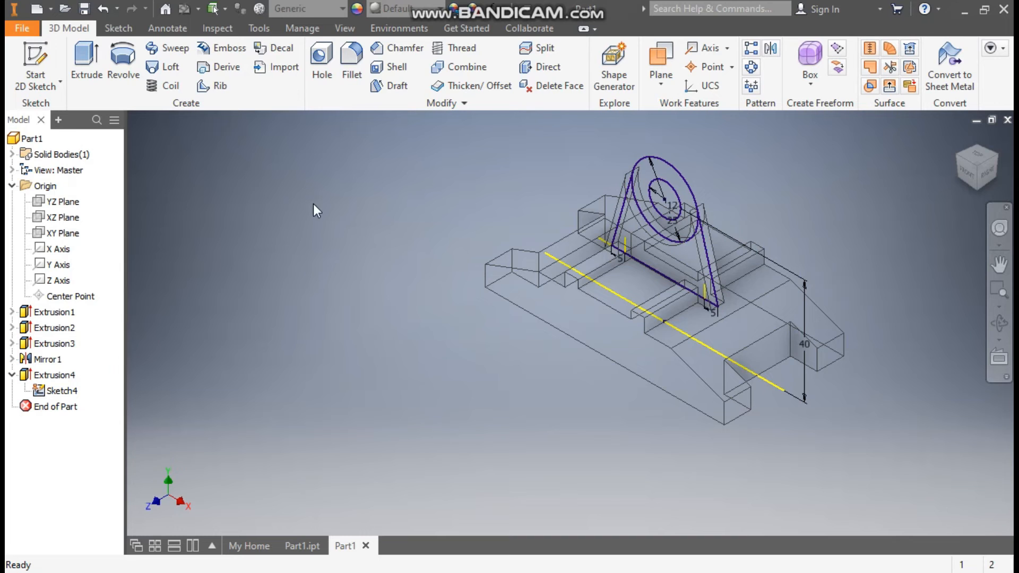
Extrude the ring between the 12 mm and 25 mm circles 20 mm, symmetrically about the sketch plane
click(84, 58)
scroll(743, 159, up, 5)
middle_drag(652, 155, 763, 193)
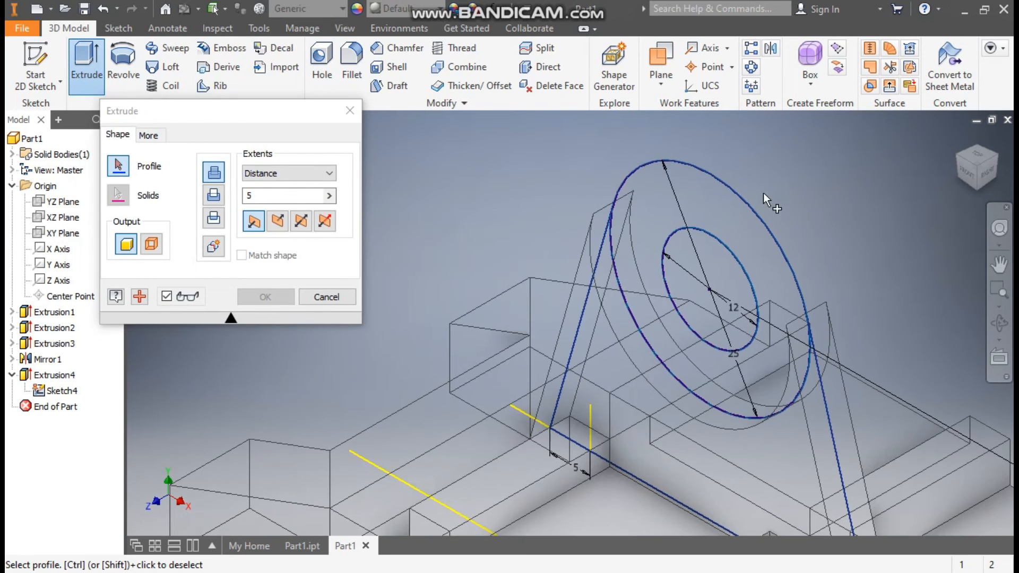
click(670, 205)
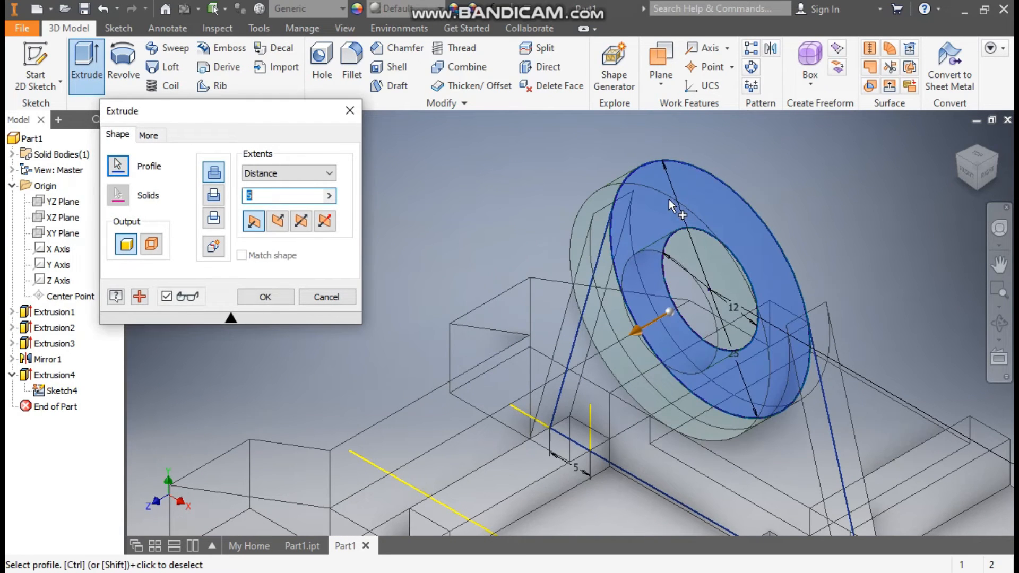
click(302, 222)
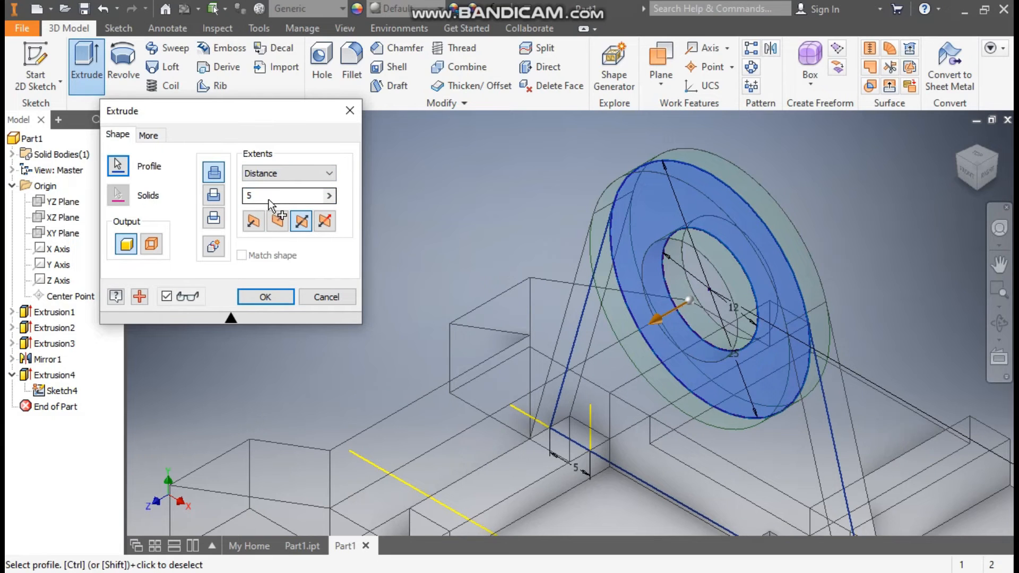
text(20)
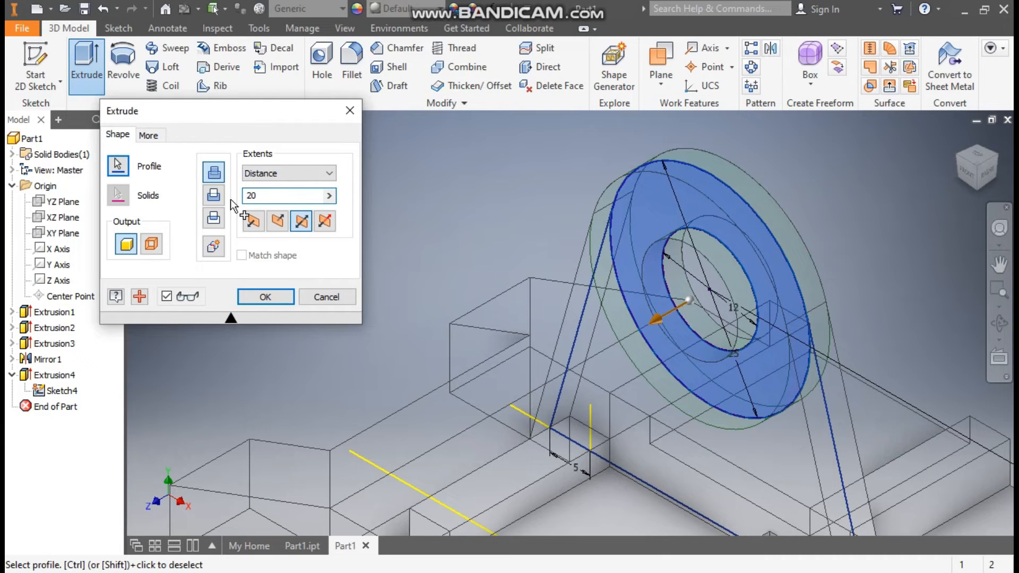
scroll(533, 184, down, 3)
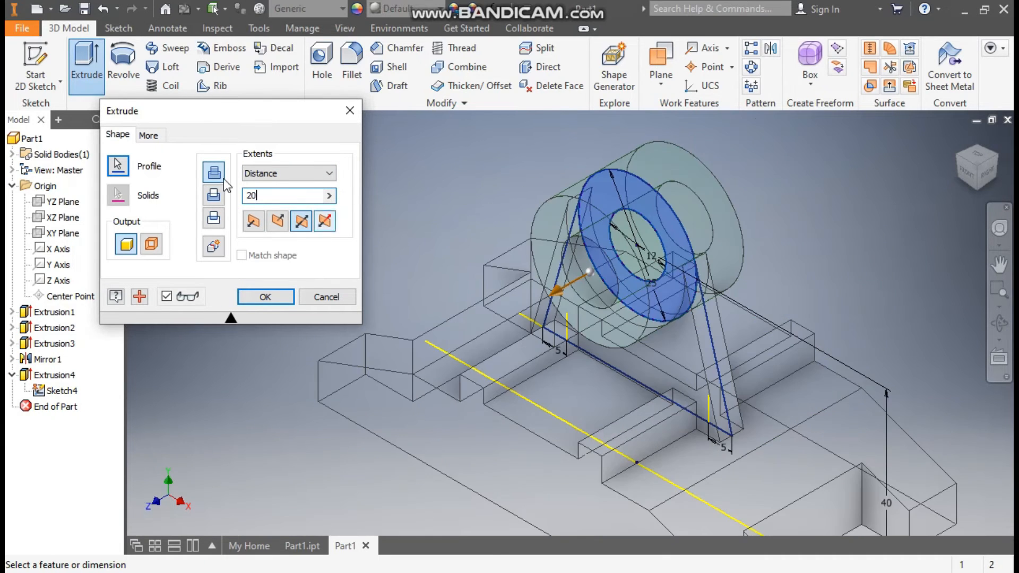
click(273, 297)
middle_drag(360, 221, 374, 220)
scroll(375, 221, down, 1)
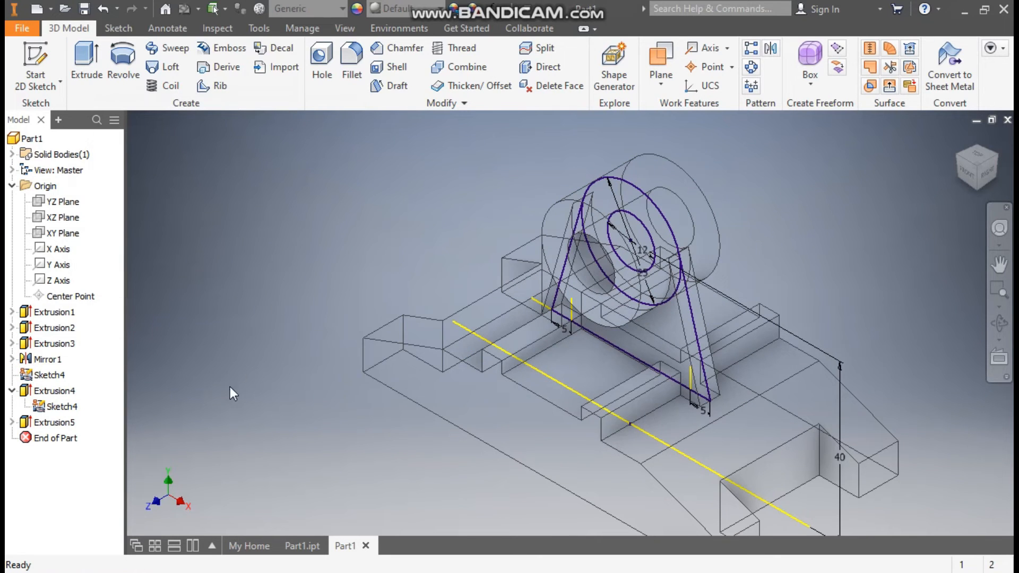
Hide the shared support sketch in the model
click(50, 375)
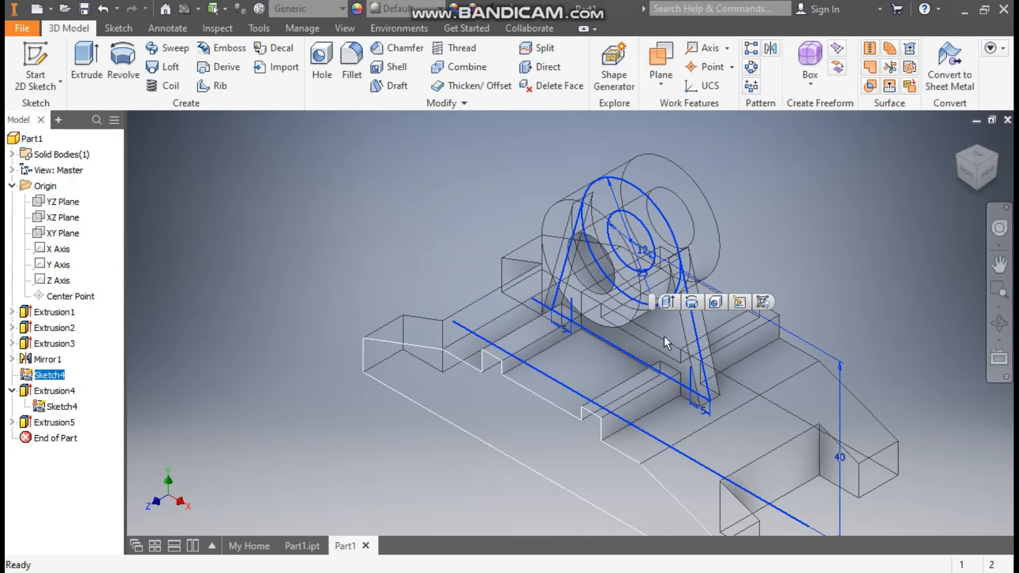
click(762, 302)
scroll(375, 170, down, 2)
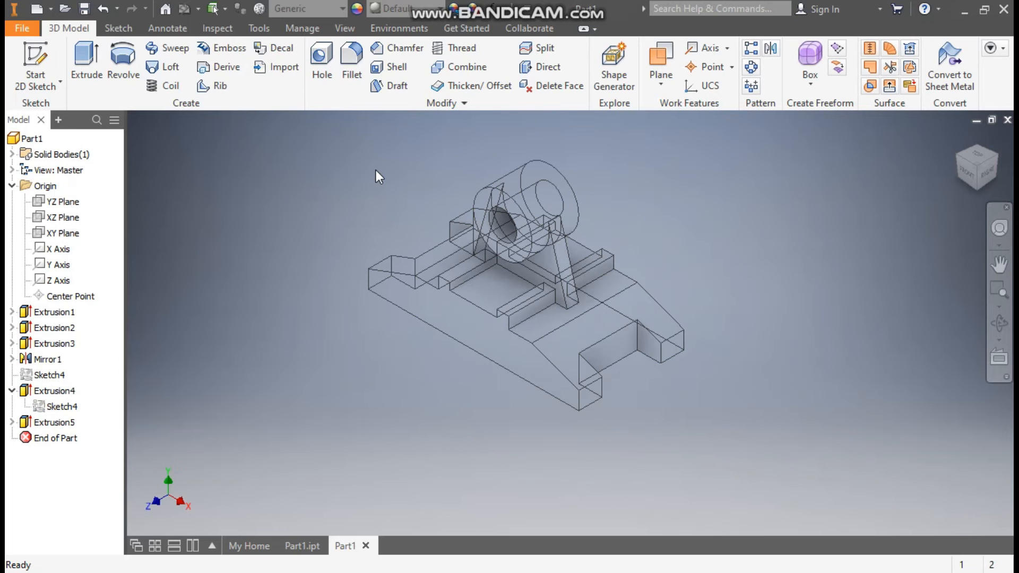
middle_drag(375, 173, 442, 185)
Set the model's visual style to Shaded with Edges
click(344, 28)
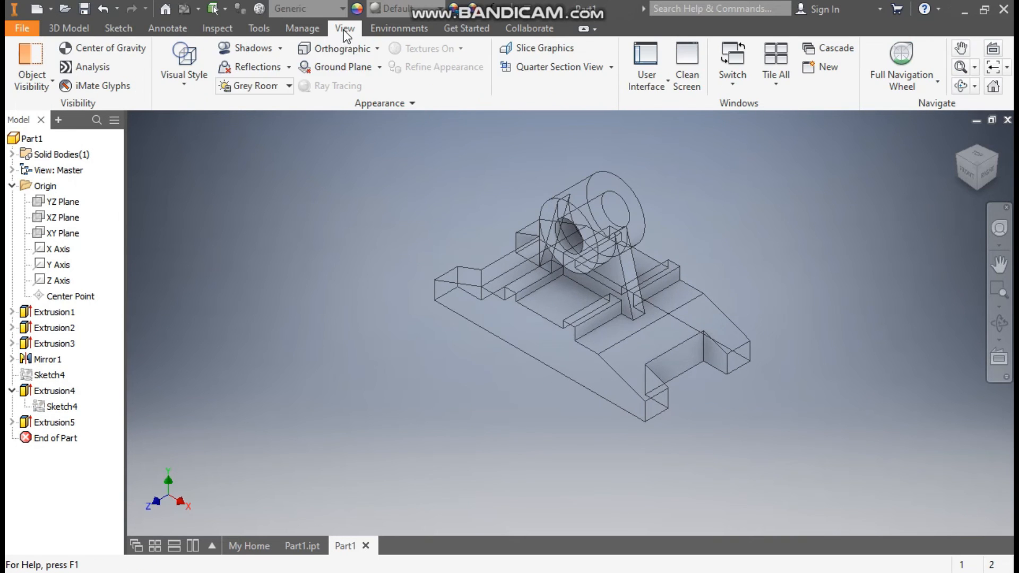
click(206, 79)
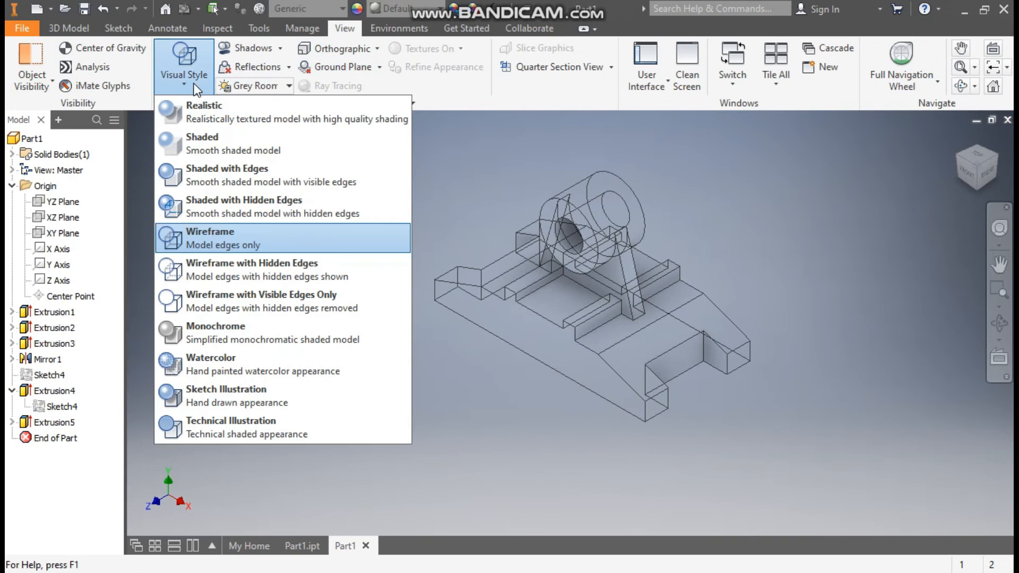
click(230, 170)
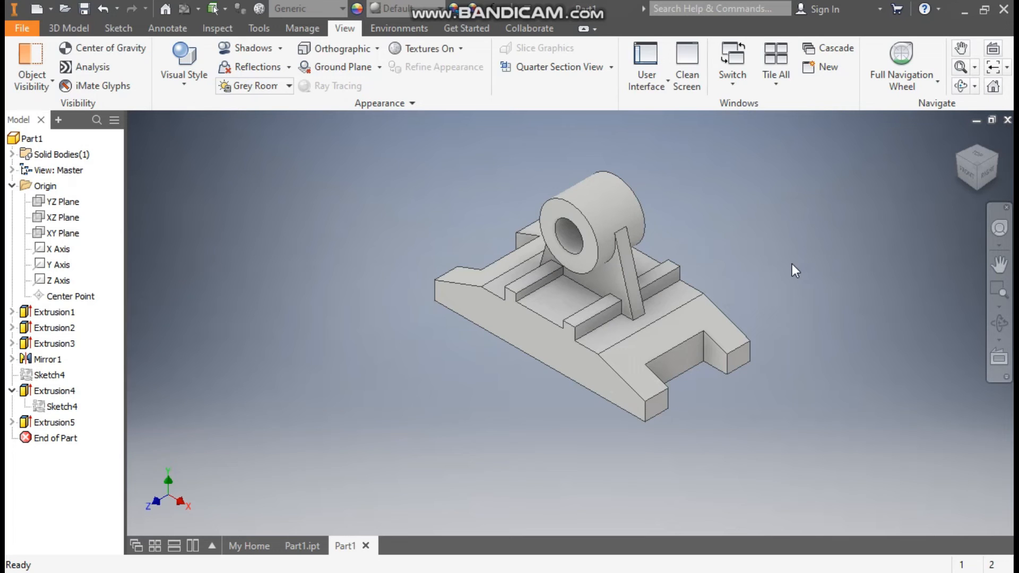
Sketch a two-point center rectangle on the base's front face, centred on its bottom edge midpoint, with a corner at about X 73.5, Y 7.4 mm
click(519, 334)
click(618, 320)
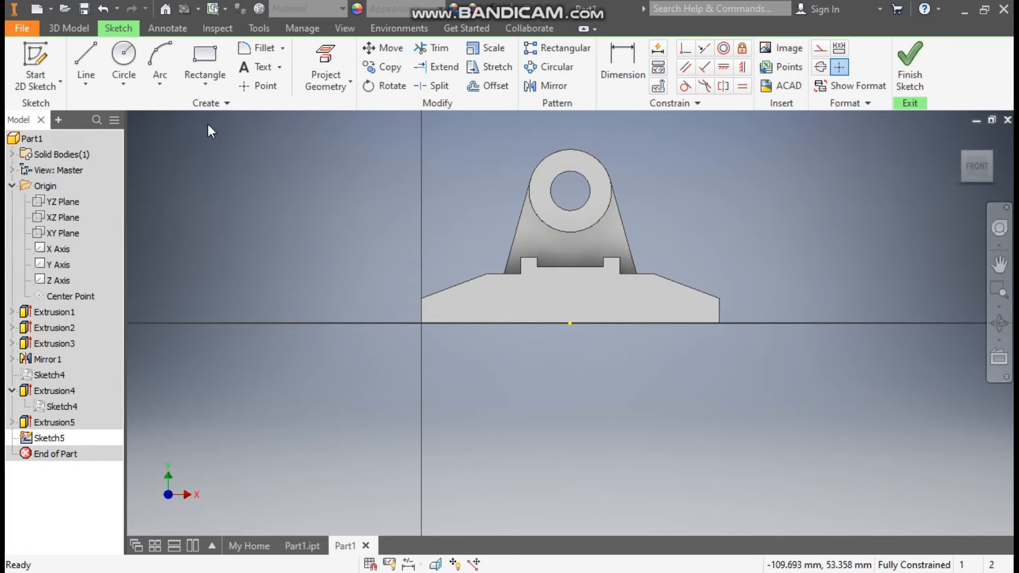
click(205, 85)
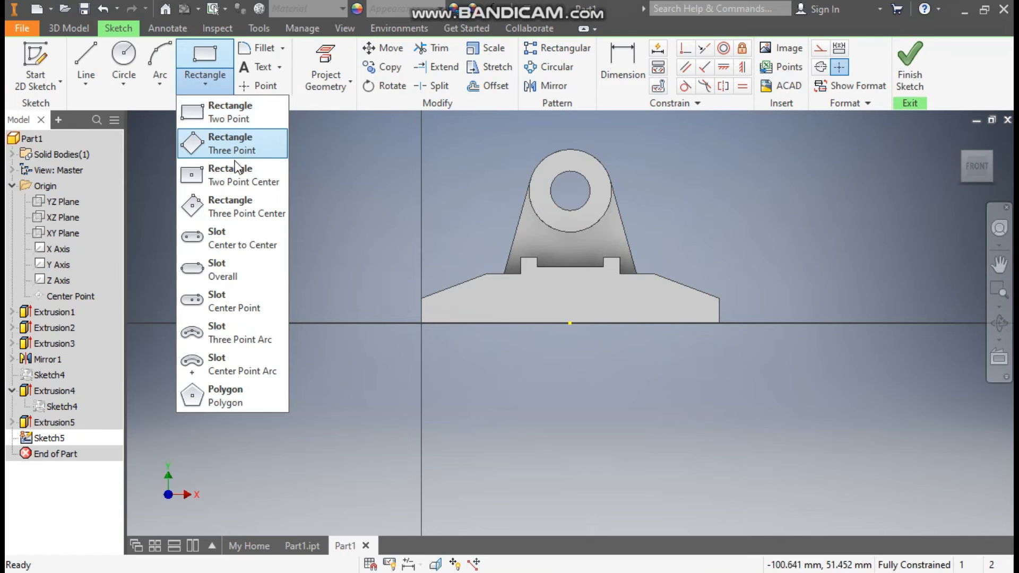
click(228, 178)
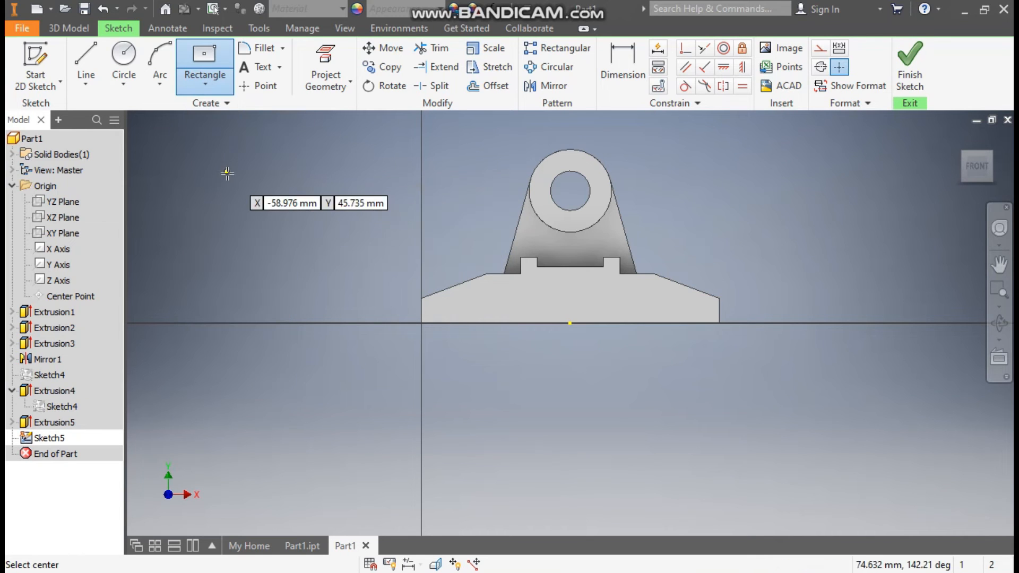
click(569, 322)
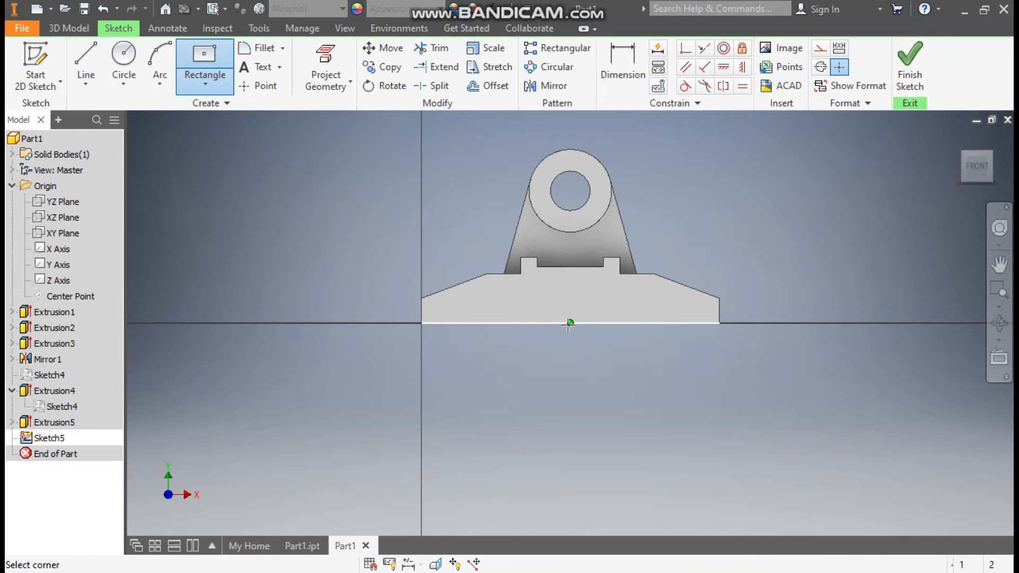
click(665, 299)
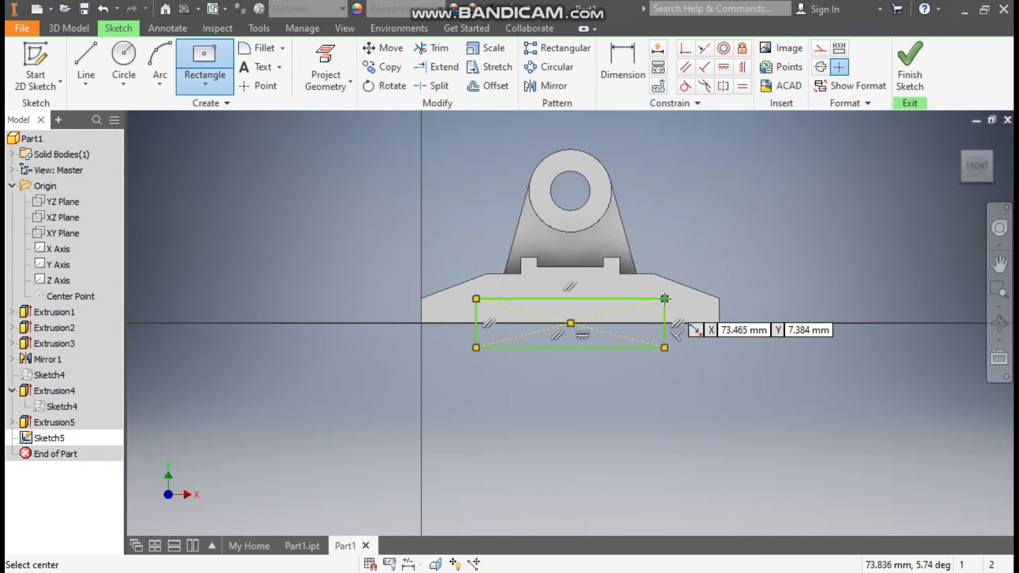
Dimension the distance from the rectangle's center to its upper side as 5 mm
click(631, 61)
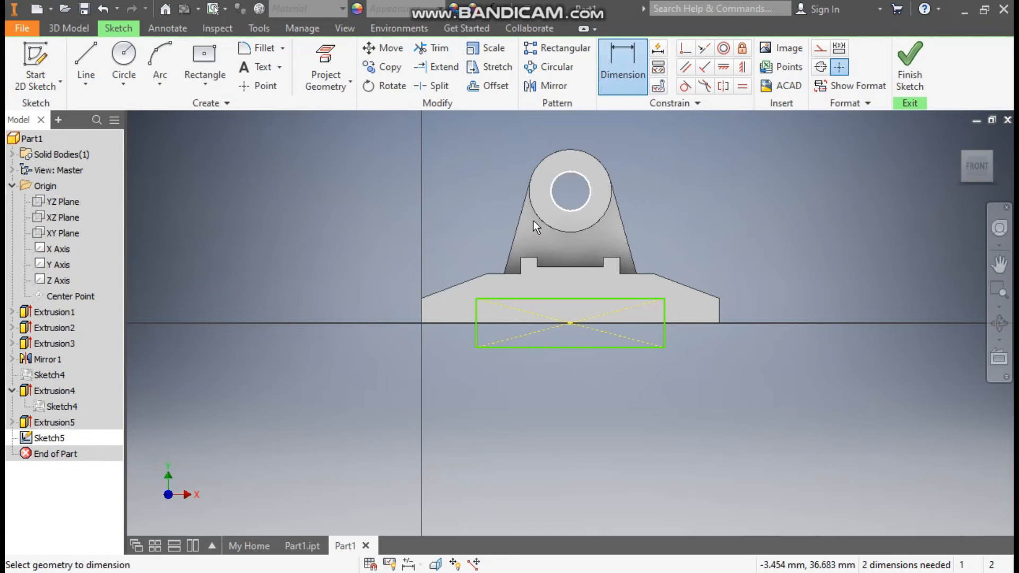
click(571, 323)
click(575, 298)
click(441, 312)
text(5)
key(Return)
Try to dimension the rectangle's overall width, and undo that dimension
click(596, 339)
click(587, 370)
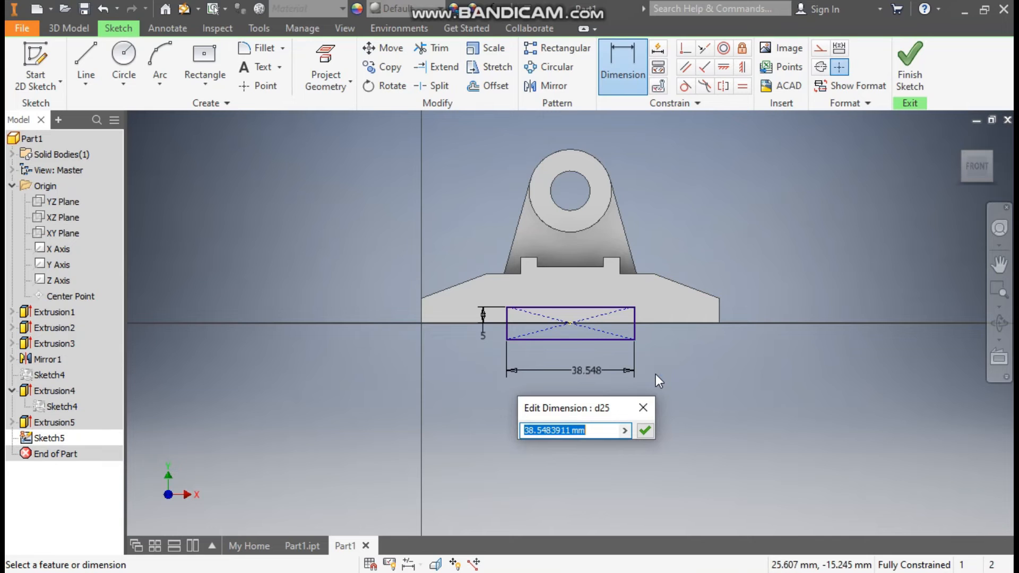
key(Return)
key(Escape)
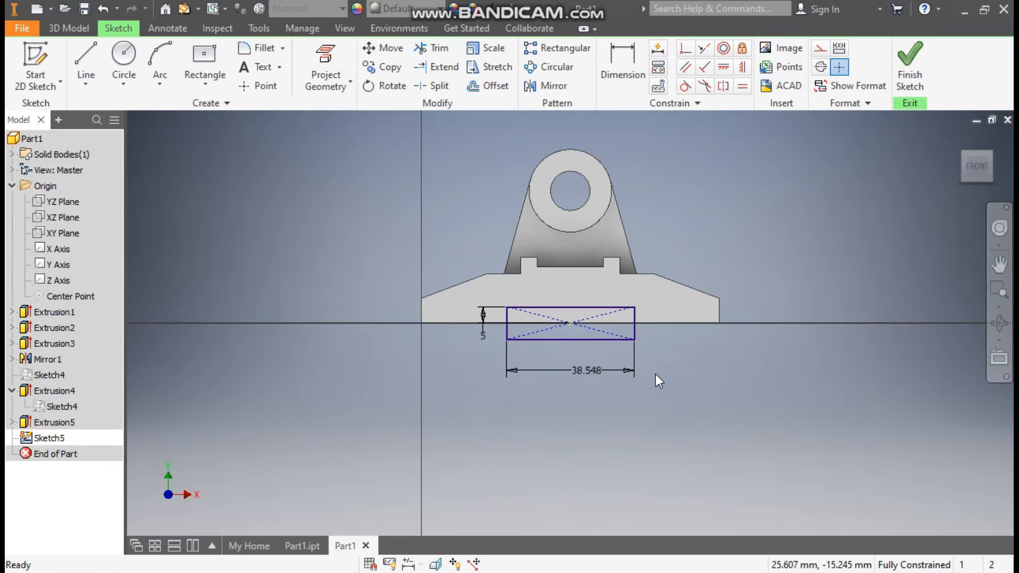
key(ctrl+z)
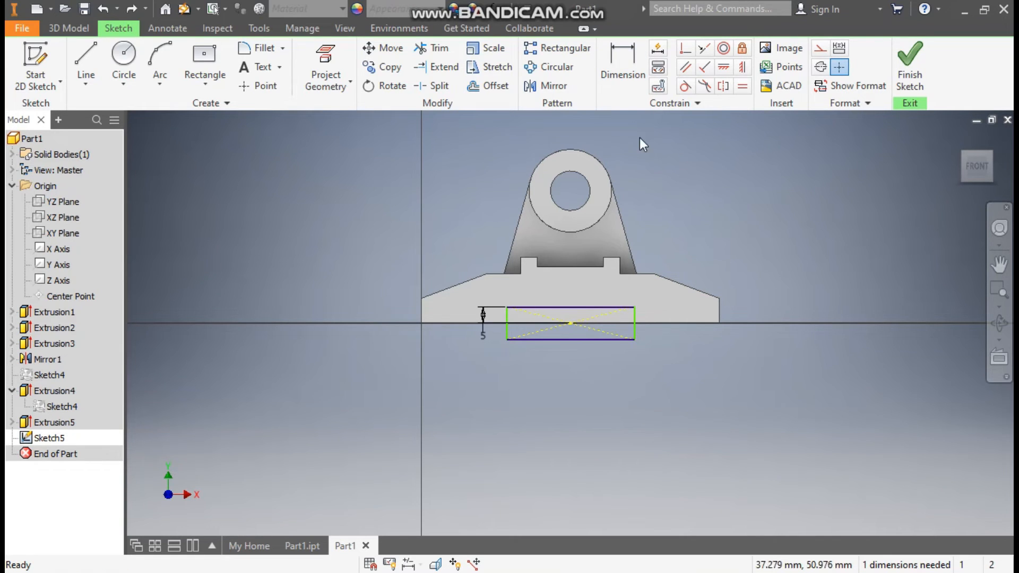
Dimension the rectangle's left side 15 mm from the base's left vertical edge
click(620, 71)
click(422, 312)
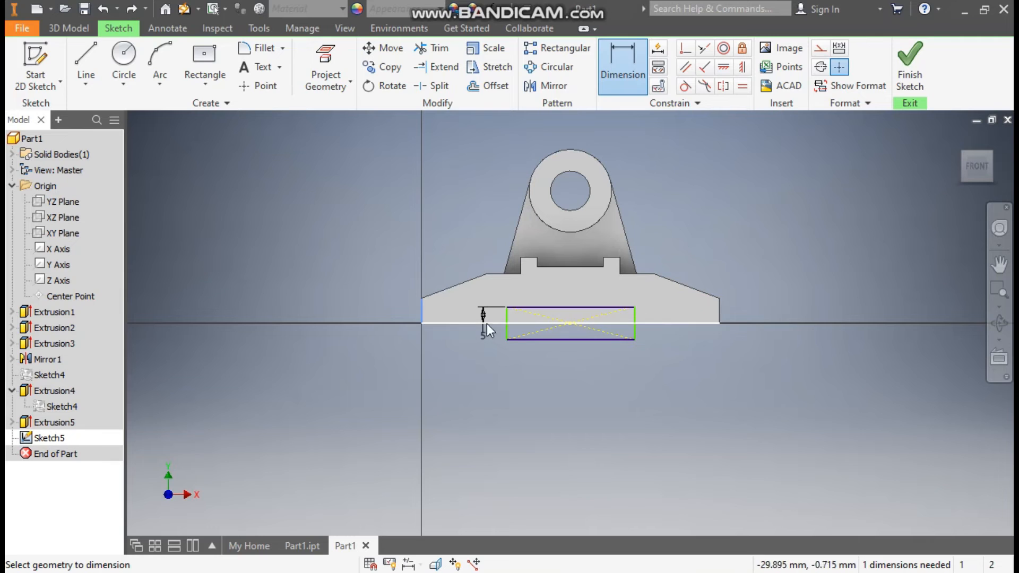
click(508, 317)
click(543, 367)
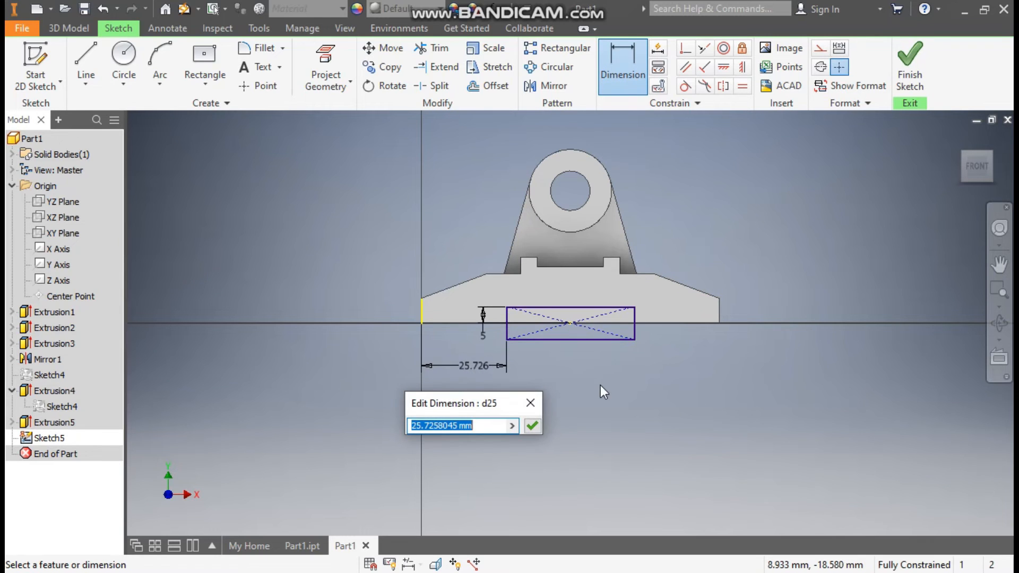
text(15)
key(Return)
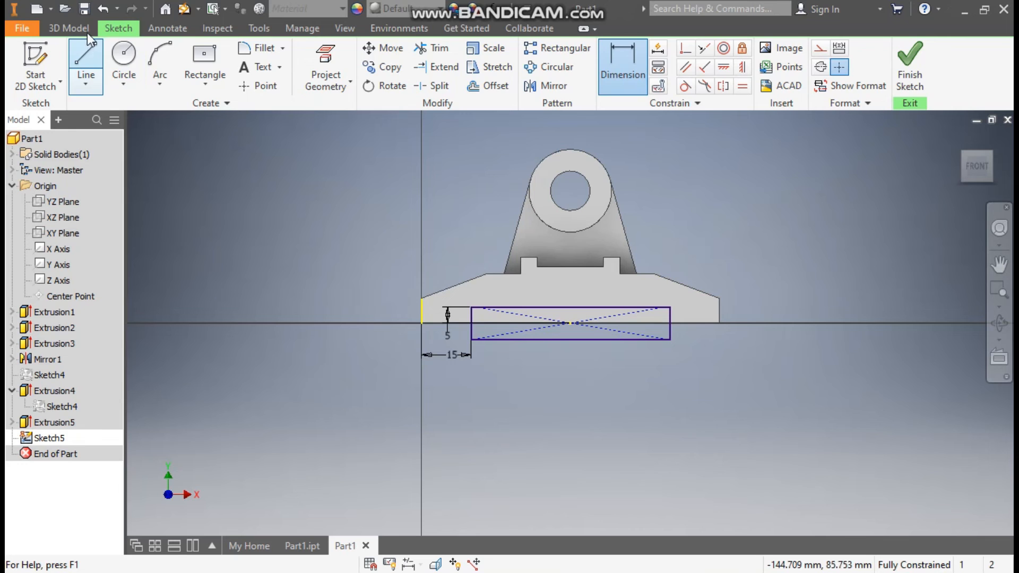
Cut the rectangle through the whole base with an Extrude set to All, directed into the part
click(74, 28)
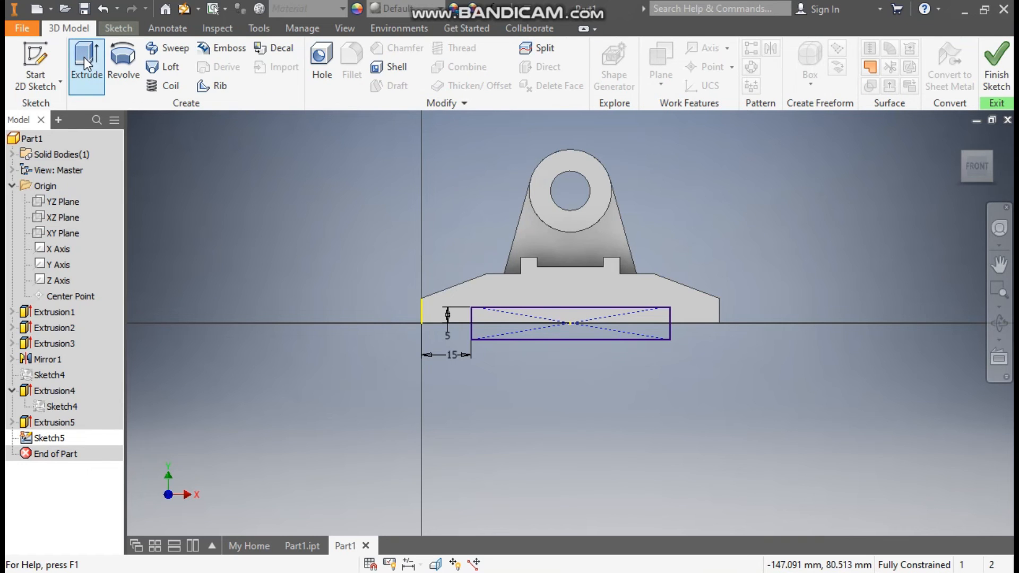
click(84, 58)
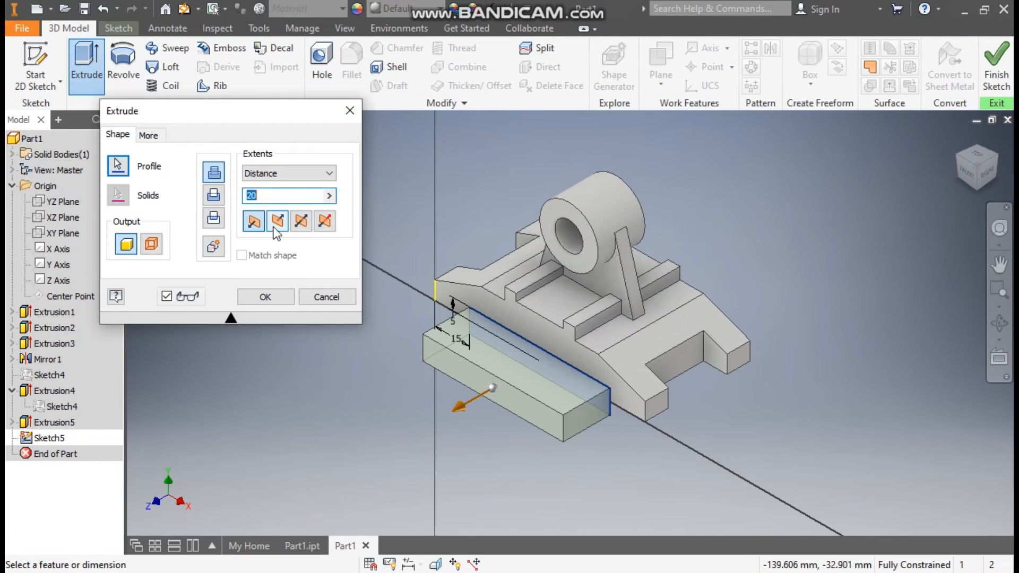
click(276, 223)
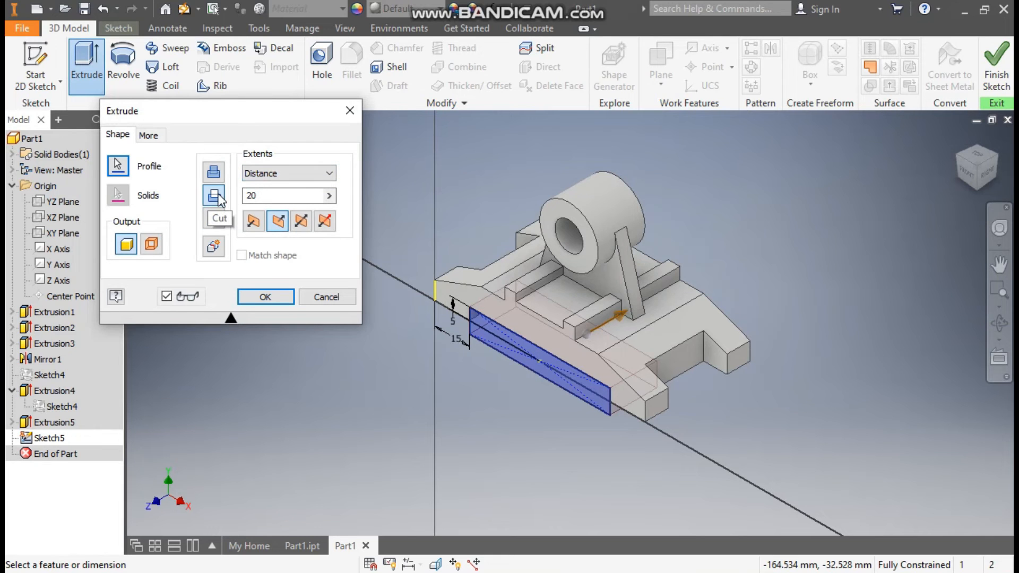
click(266, 173)
click(258, 221)
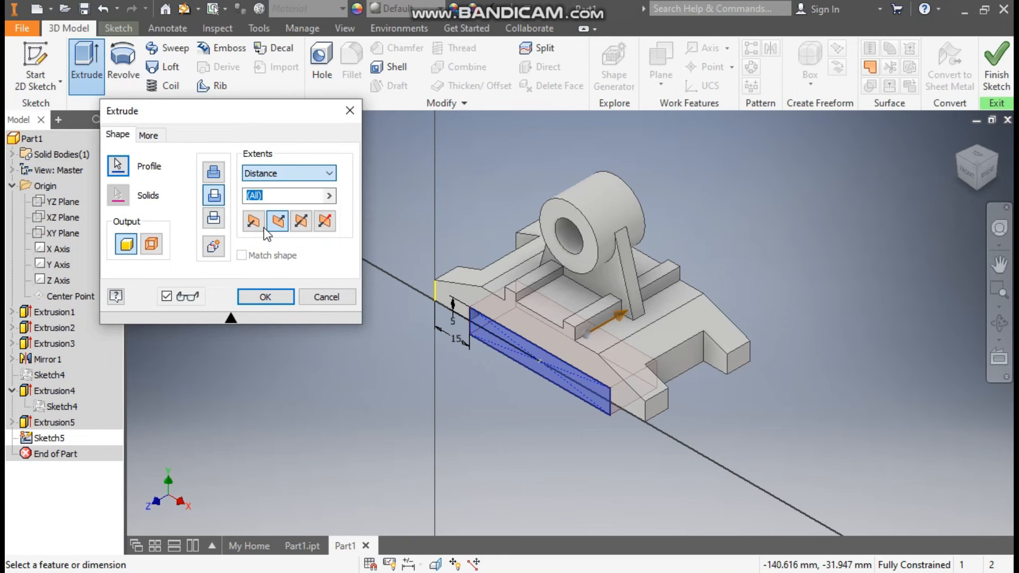
click(265, 298)
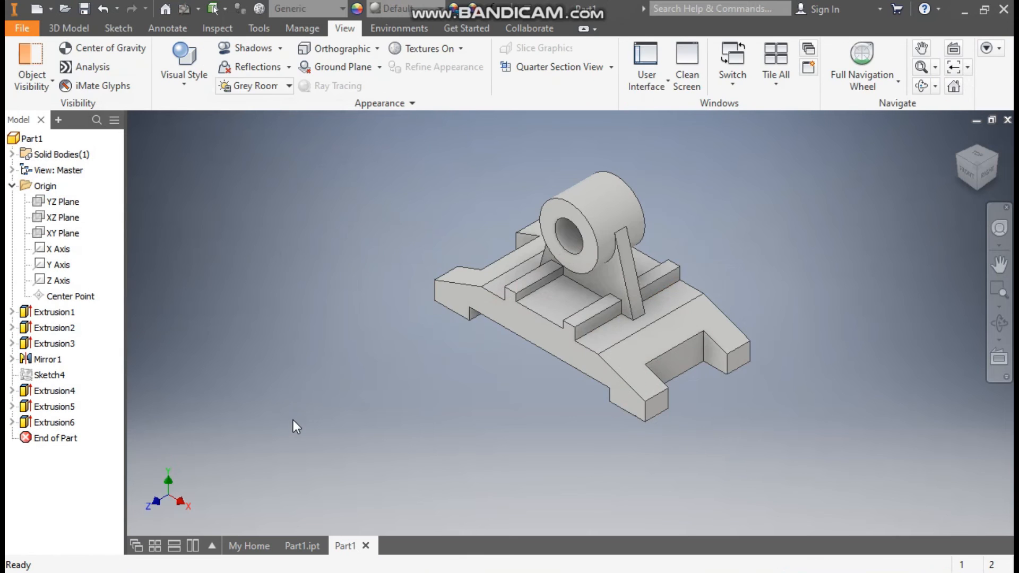
Start a new 2D sketch on the flat upper ledge beside the web and raised strip
scroll(563, 398, up, 3)
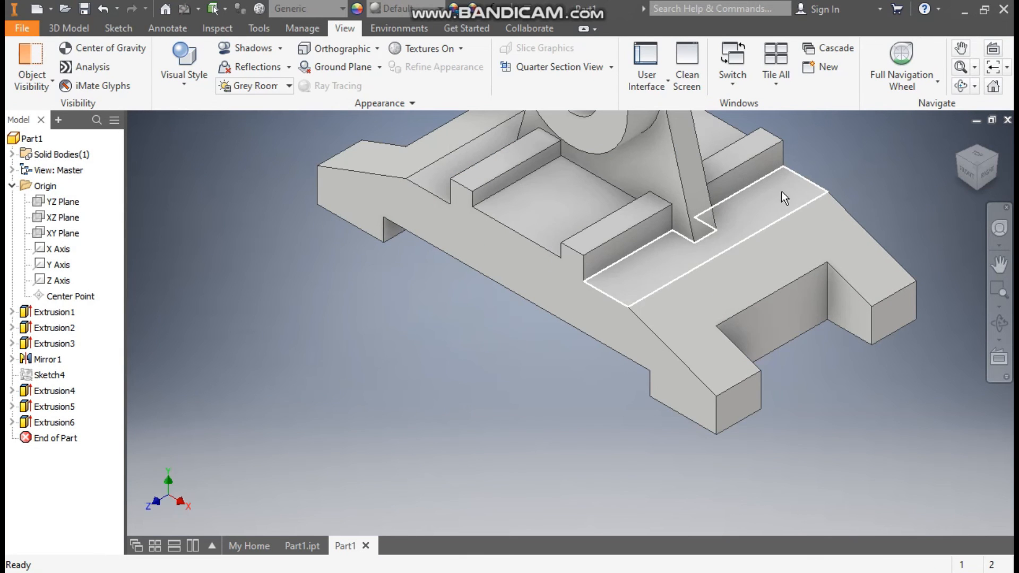
scroll(758, 209, down, 2)
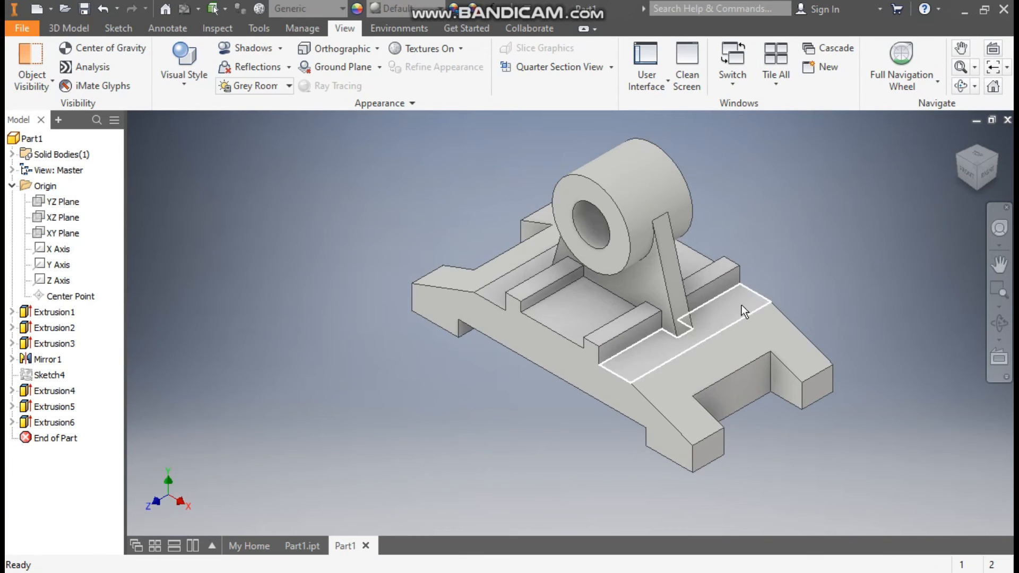
click(741, 305)
click(782, 298)
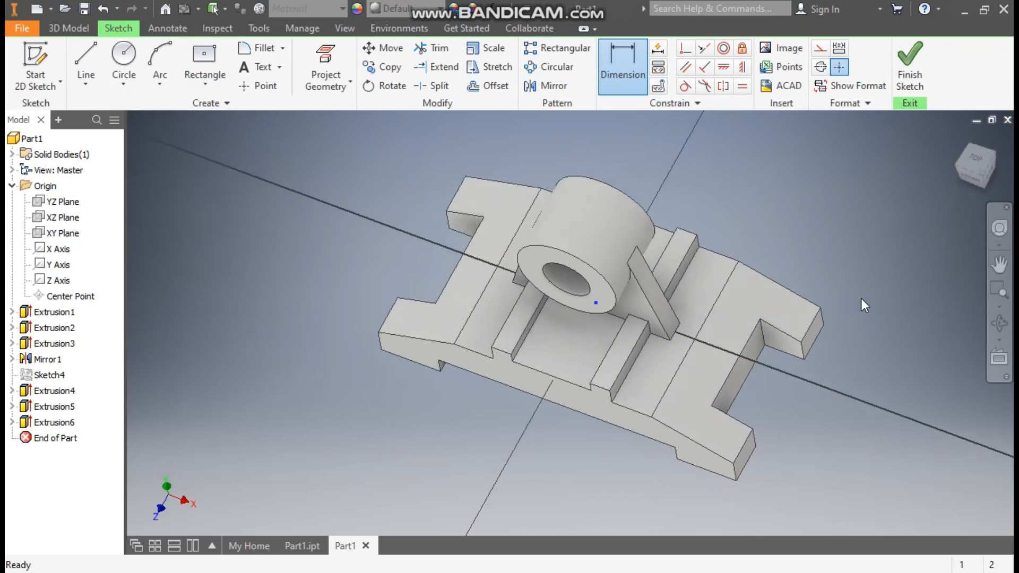
Draw a two-point center rectangle around the origin as construction geometry, then switch construction mode off
click(205, 81)
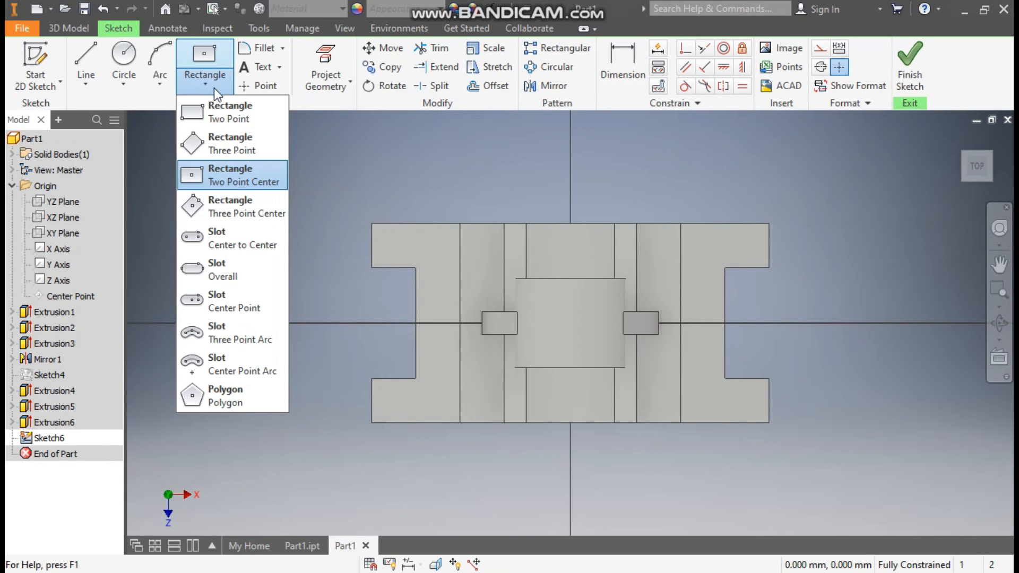
click(212, 174)
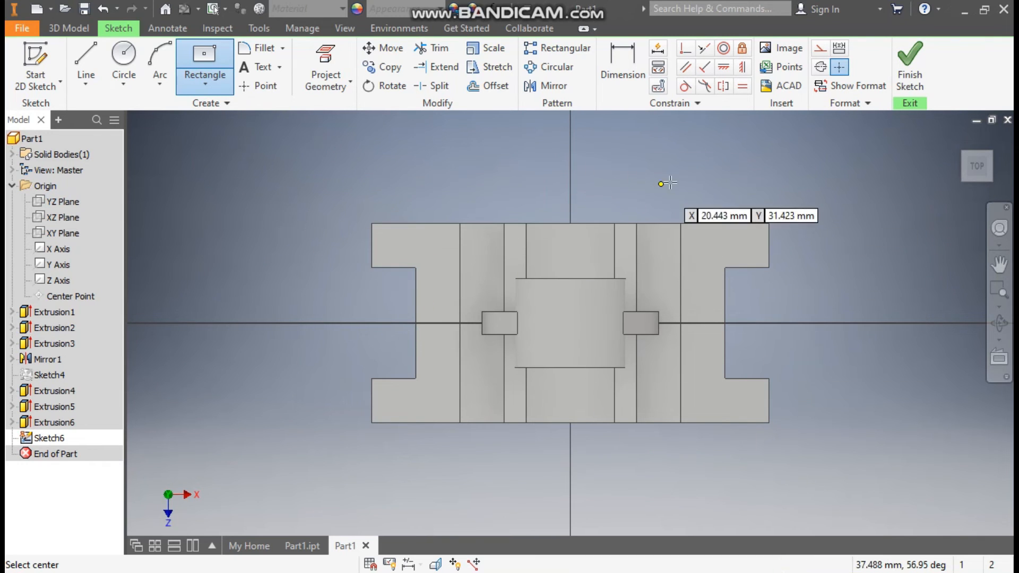
click(818, 49)
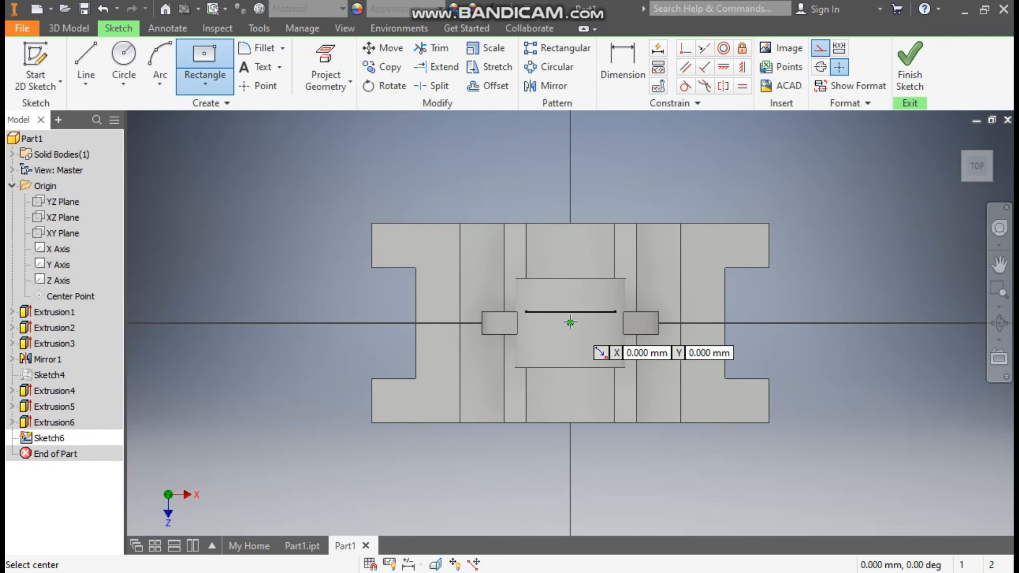
click(570, 322)
click(667, 238)
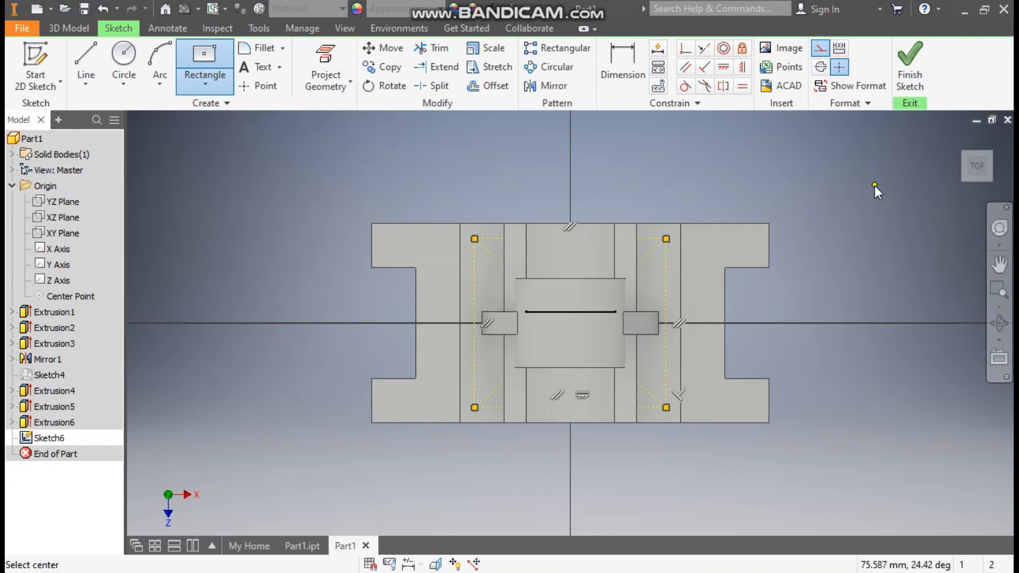
key(Escape)
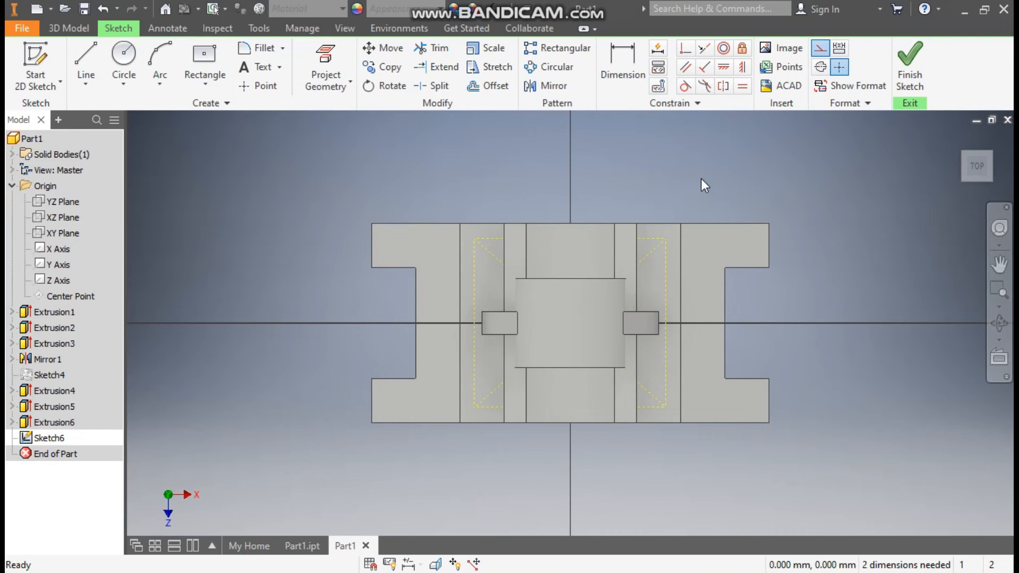
click(822, 50)
Dimension the construction rectangle's upper side 5 mm from the base's upper edge
click(622, 88)
click(491, 237)
click(489, 225)
click(492, 192)
text(5)
key(Return)
Dimension the construction rectangle's left side 5 mm from the left ledge's outer edge
click(460, 274)
click(474, 272)
click(473, 192)
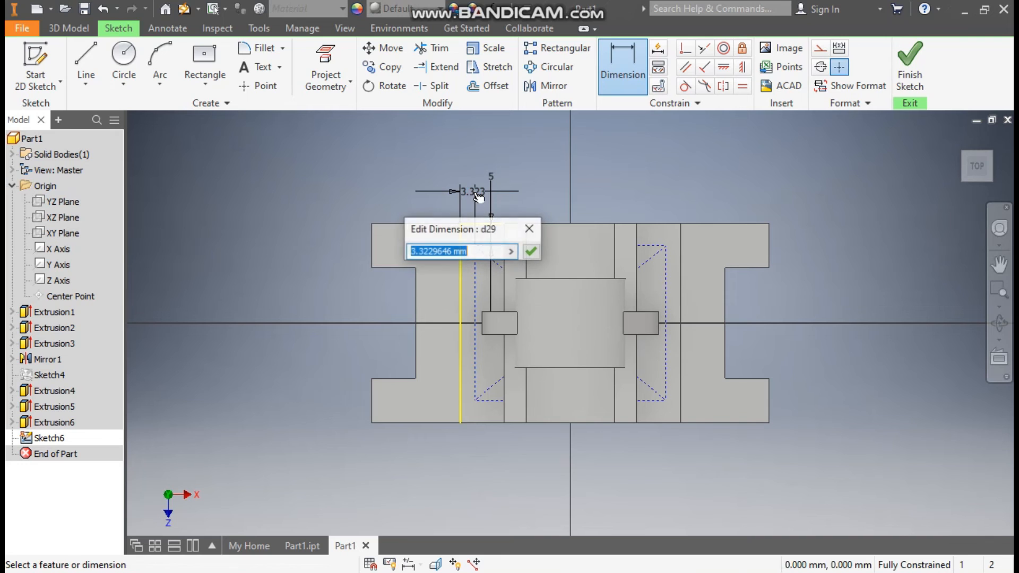
text(5)
key(Return)
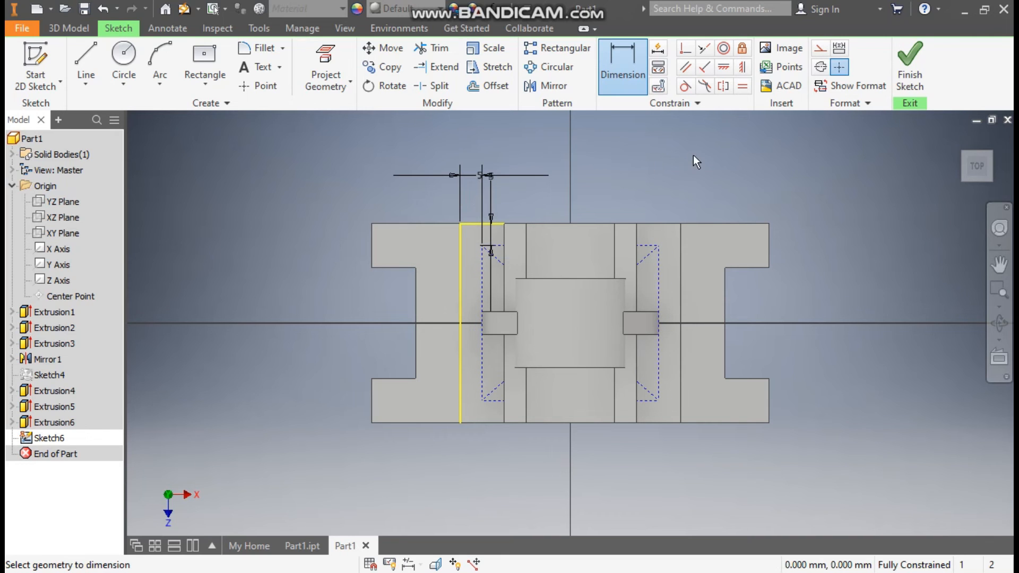
key(Escape)
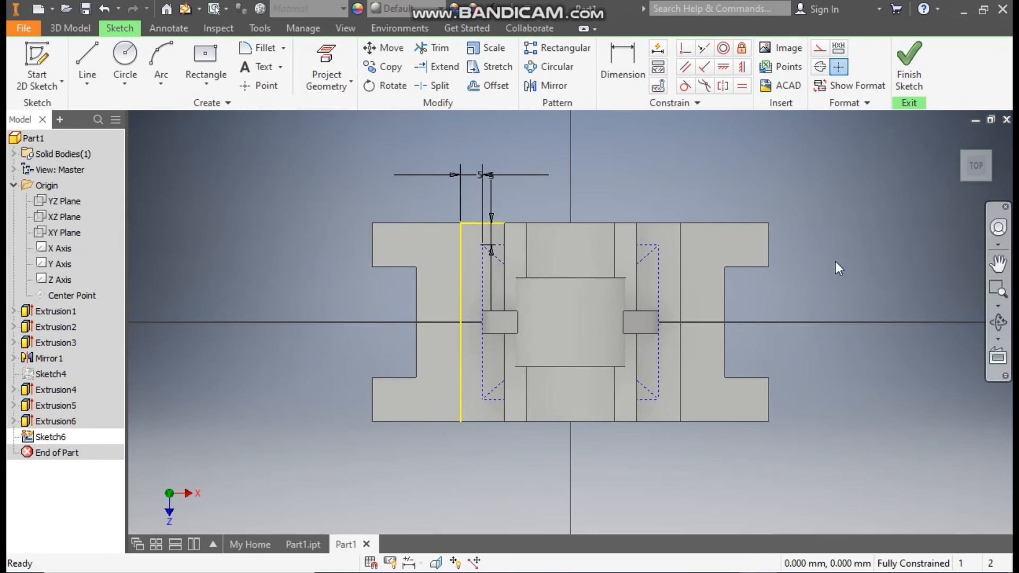
Reposition the two 5 mm dimension labels so they no longer overlap
scroll(441, 194, up, 3)
scroll(520, 189, up, 2)
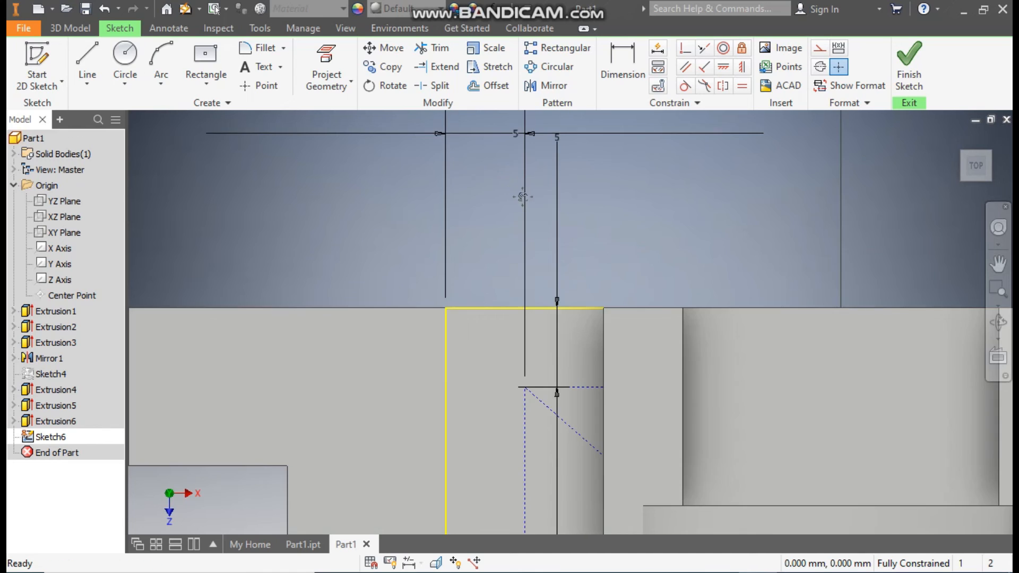
scroll(524, 197, down, 1)
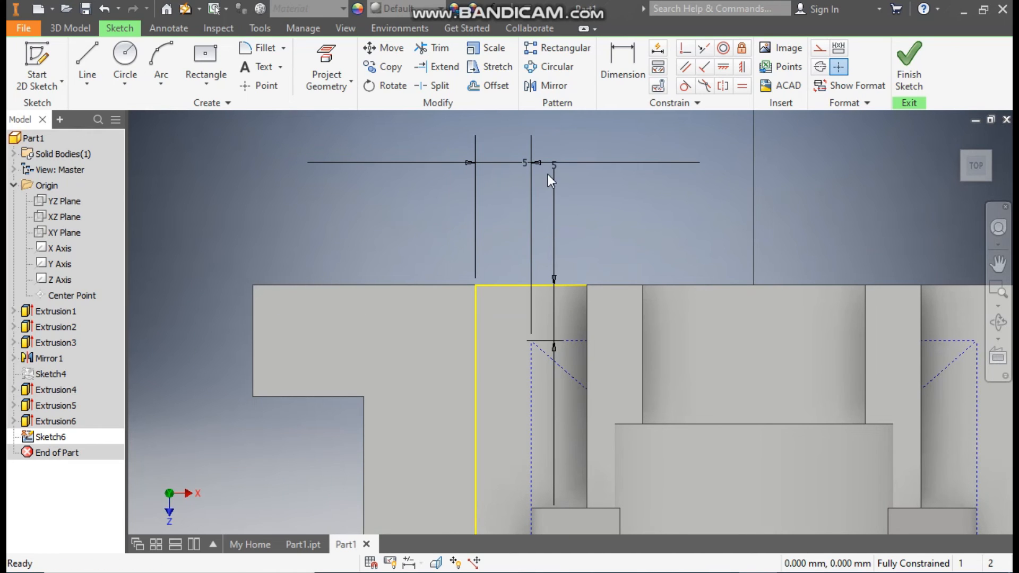
mouse_move(555, 171)
mouse_down()
mouse_move(584, 227)
mouse_move(575, 214)
mouse_up()
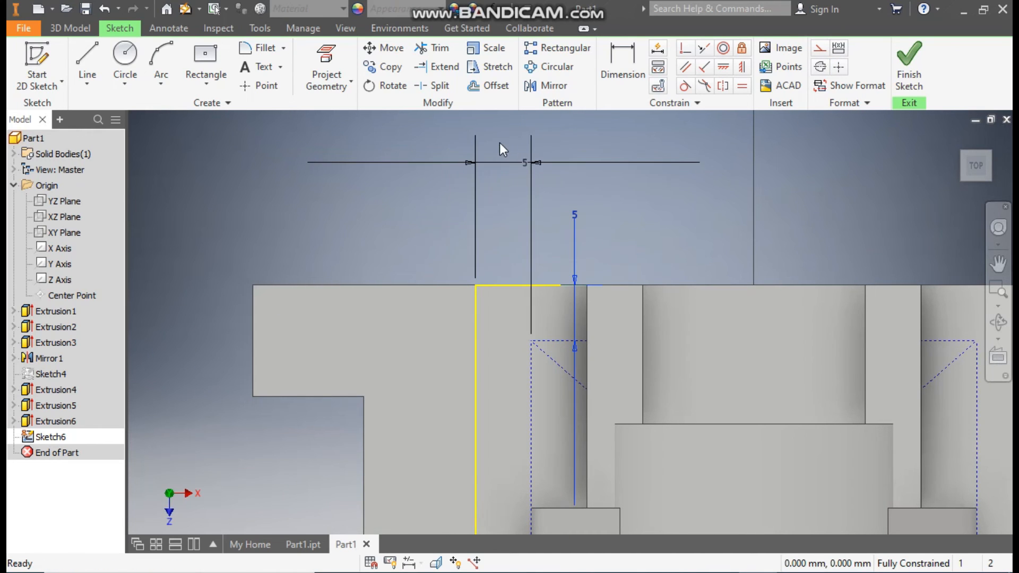
click(522, 169)
drag(523, 167, 499, 208)
scroll(606, 234, down, 3)
middle_drag(606, 235, 537, 159)
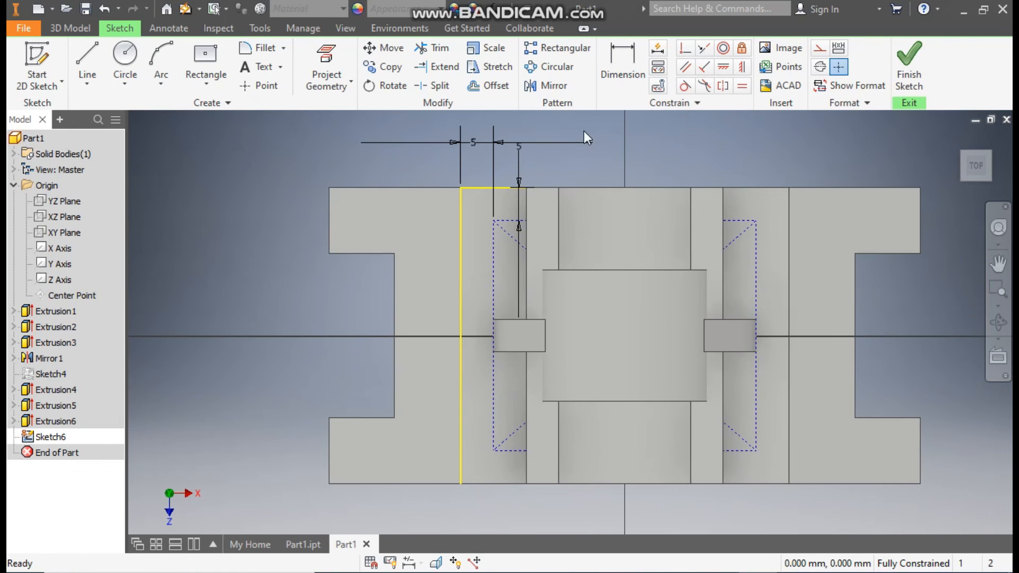
Draw 5 mm diameter circles centered on the two upper corners of the construction rectangle
click(125, 55)
scroll(520, 207, up, 3)
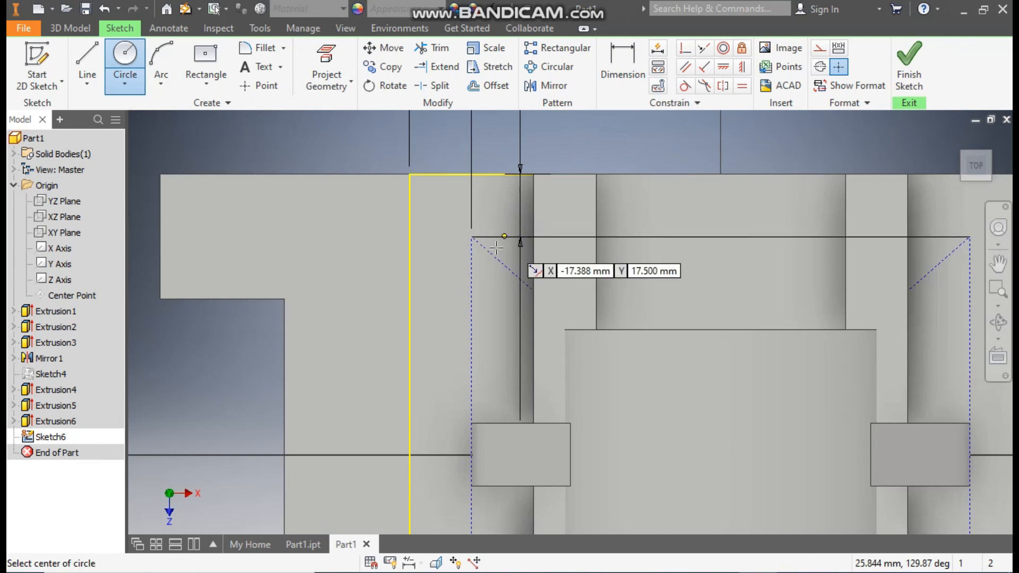
click(471, 237)
text(5)
key(Return)
scroll(465, 234, down, 2)
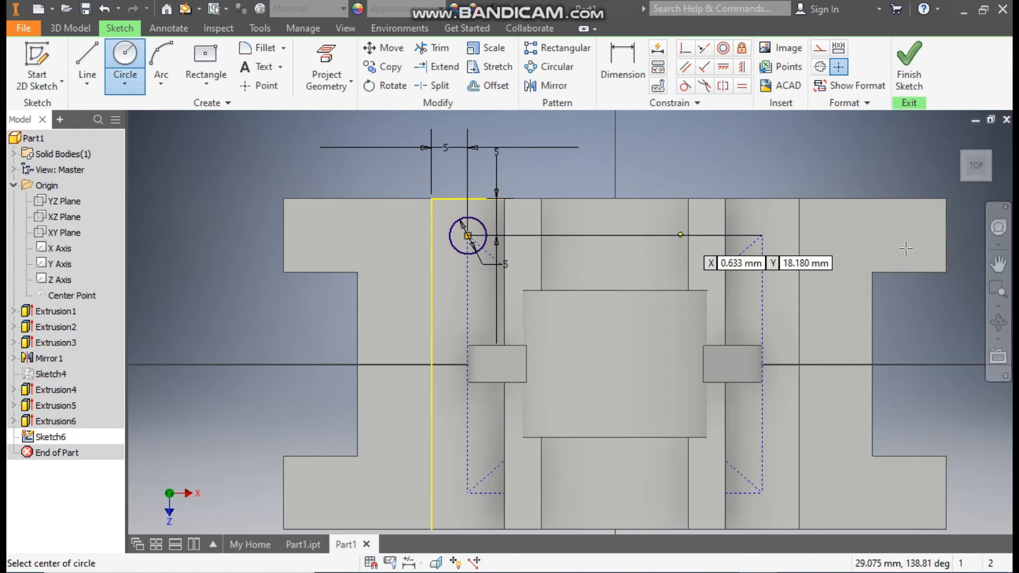
click(762, 235)
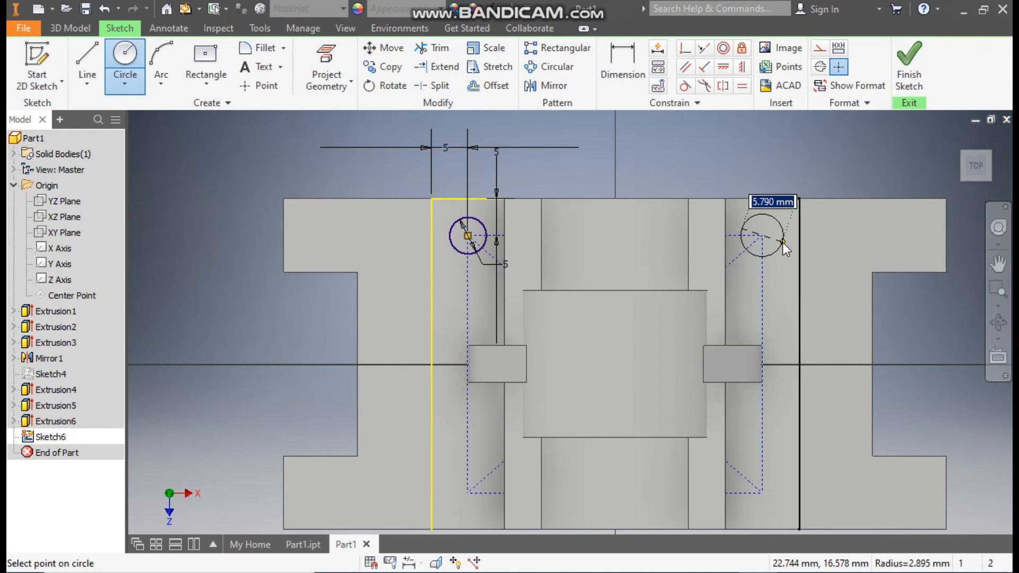
text(5)
key(Return)
Draw 5 mm diameter circles centered on the two lower corners of the construction rectangle
middle_drag(697, 272, 658, 57)
click(429, 278)
text(5)
key(Return)
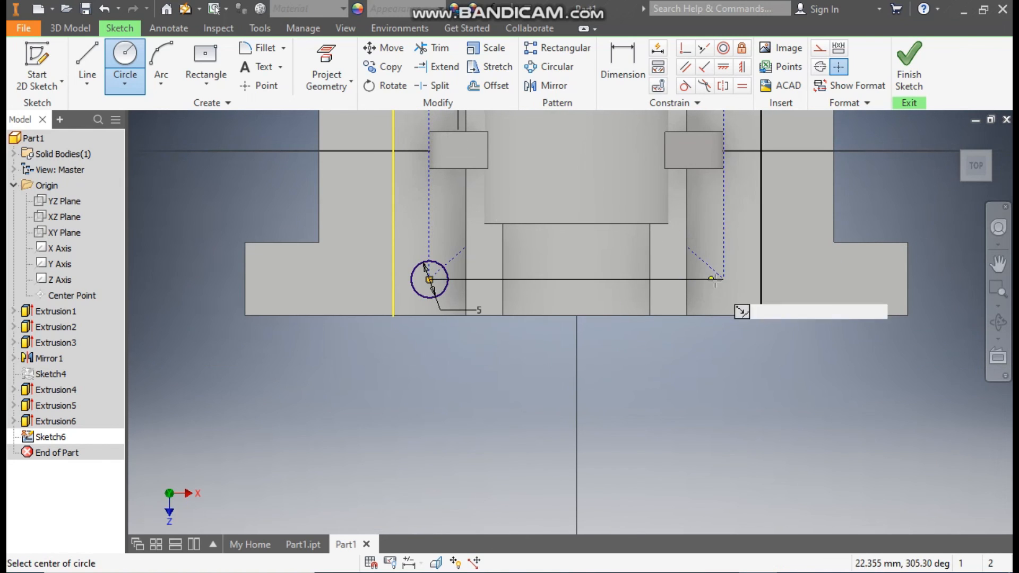
click(724, 278)
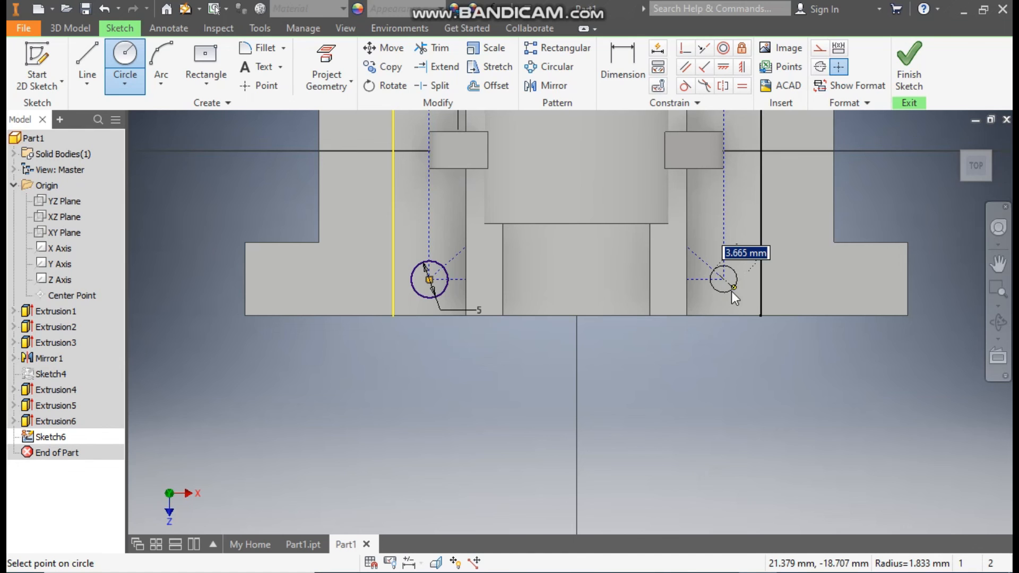
text(5)
key(Return)
scroll(672, 230, up, 5)
middle_drag(673, 229, 657, 279)
scroll(657, 279, down, 1)
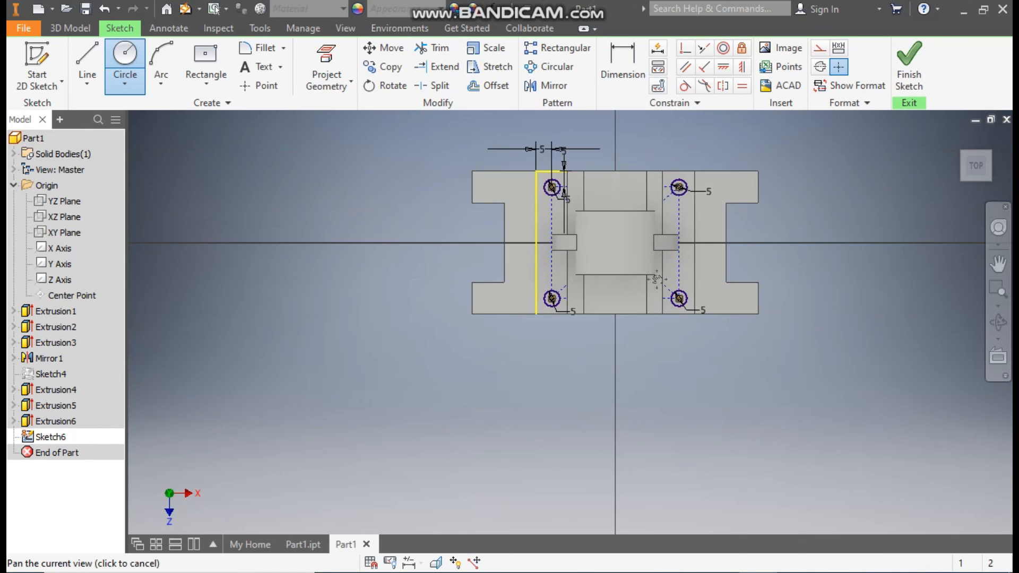
scroll(656, 279, down, 1)
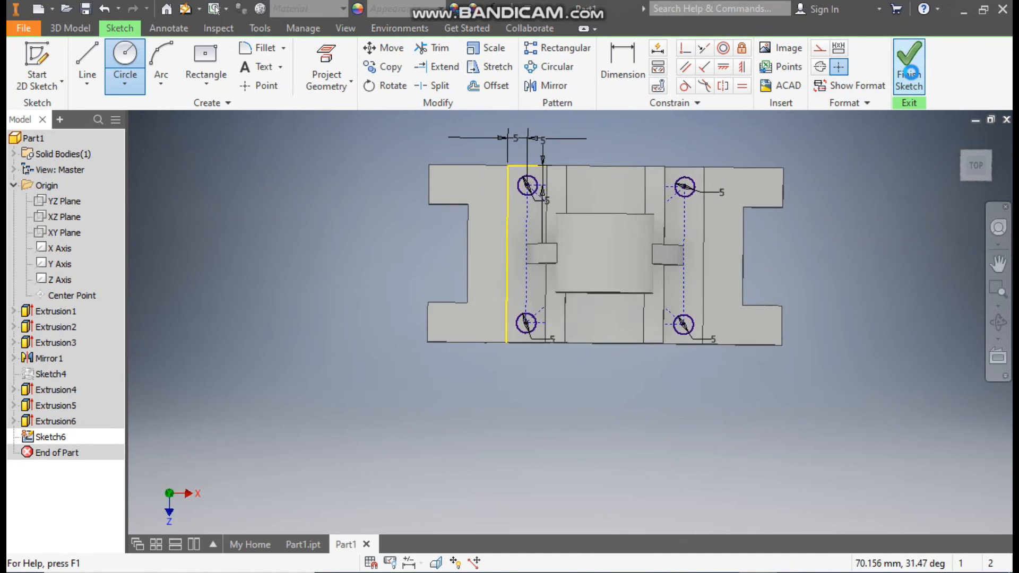
Finish the sketch and cut all four circles 20 mm down through the base with Extrude
click(910, 74)
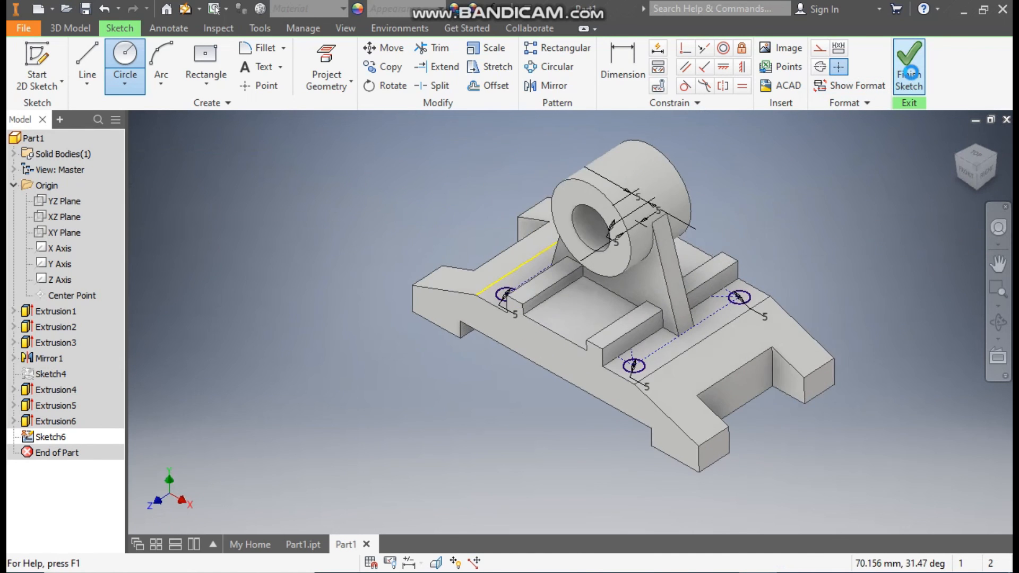
click(62, 27)
click(82, 65)
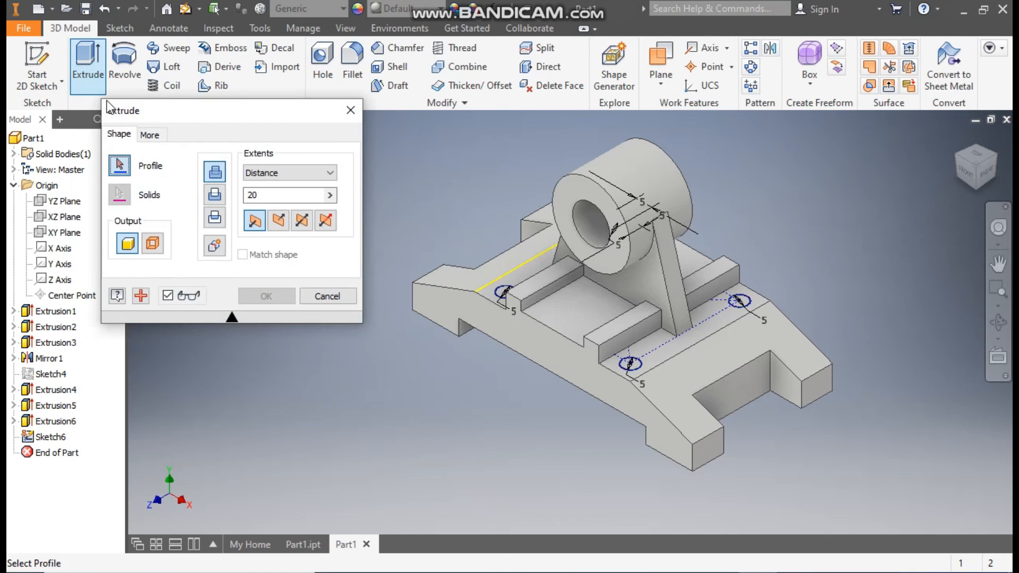
drag(876, 146, 354, 475)
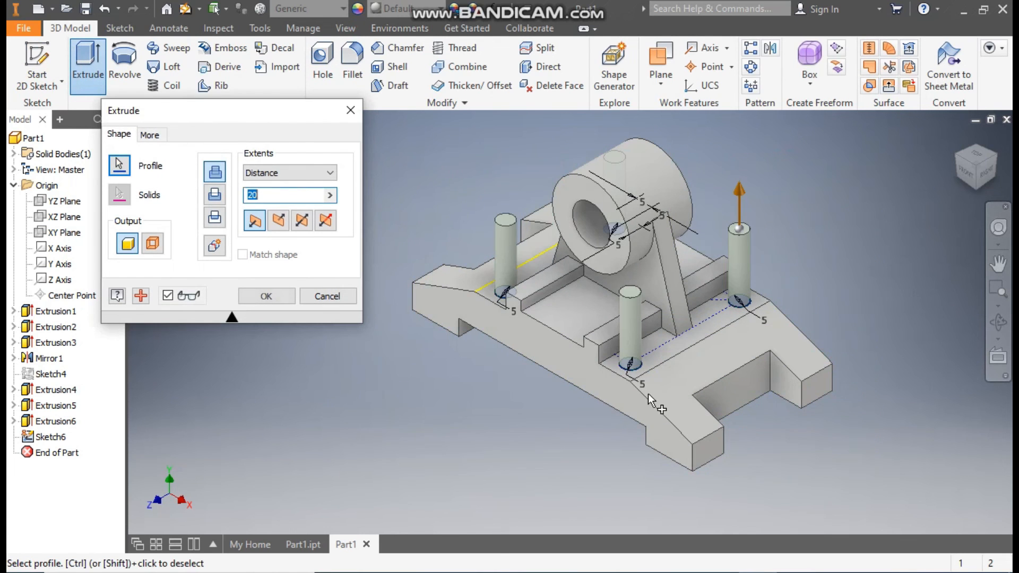
click(214, 196)
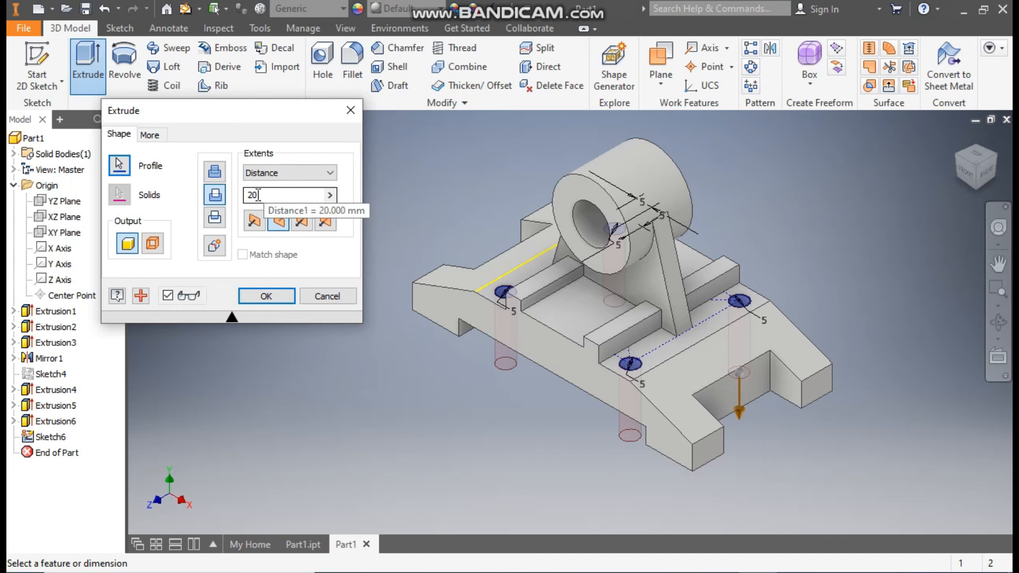
click(266, 295)
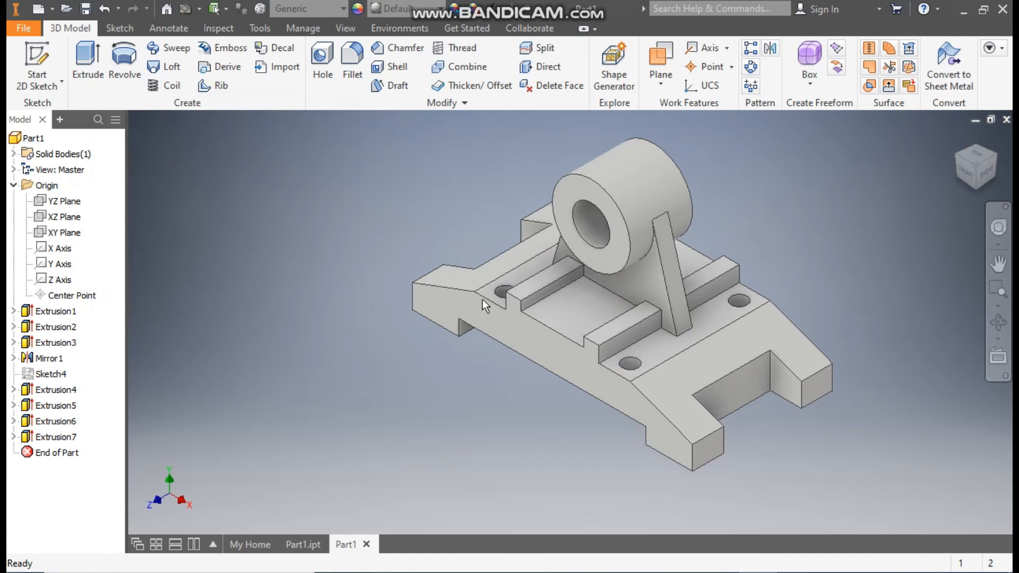
Apply the Yellow appearance to the whole part and show it centered in the home view
shift+middle_drag(517, 298, 549, 341)
mouse_move(508, 313)
mouse_down()
mouse_move(544, 230)
mouse_move(520, 299)
mouse_up()
key(Escape)
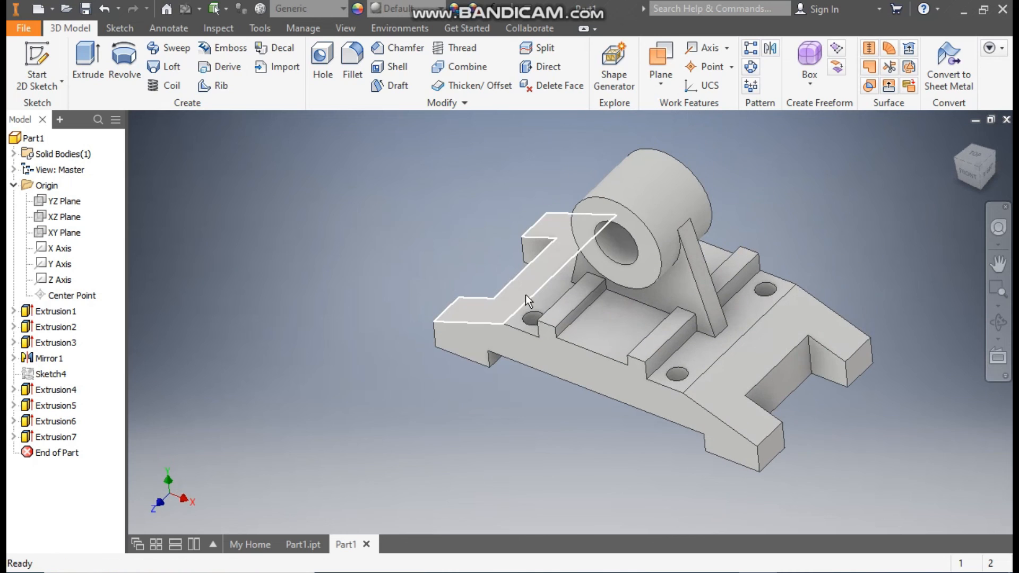
click(405, 14)
scroll(425, 180, down, 15)
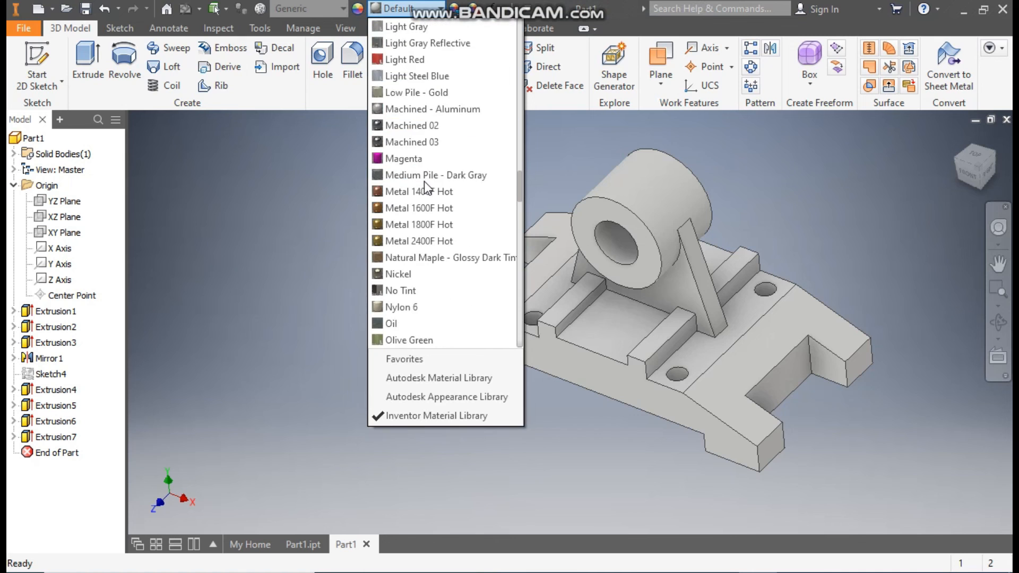
scroll(425, 180, down, 20)
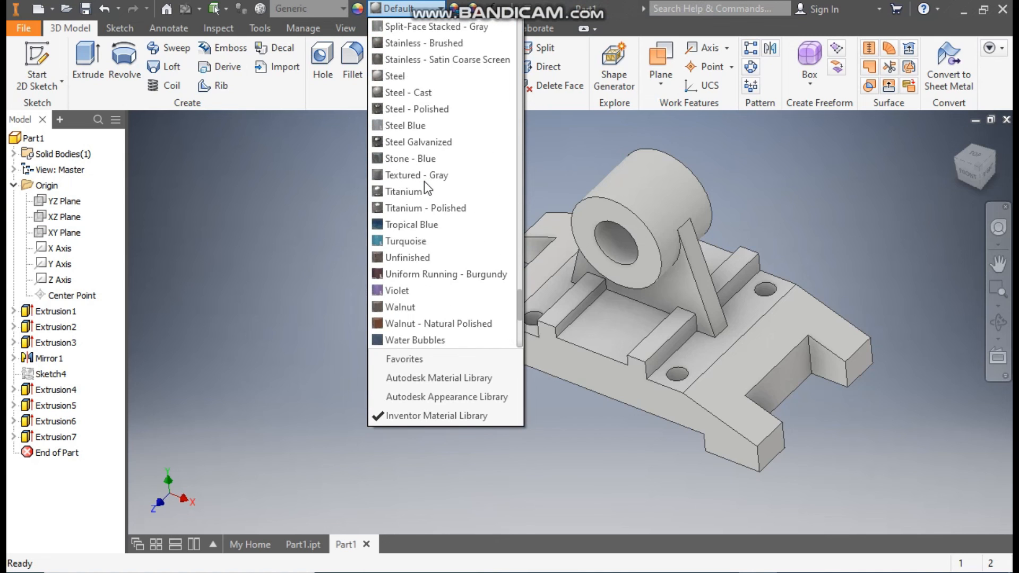
click(400, 275)
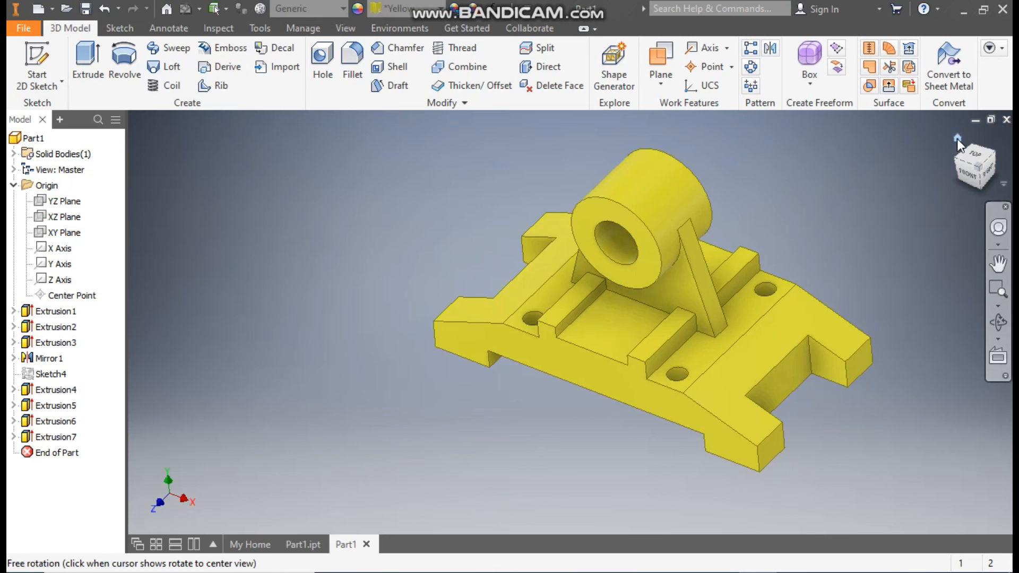
click(956, 138)
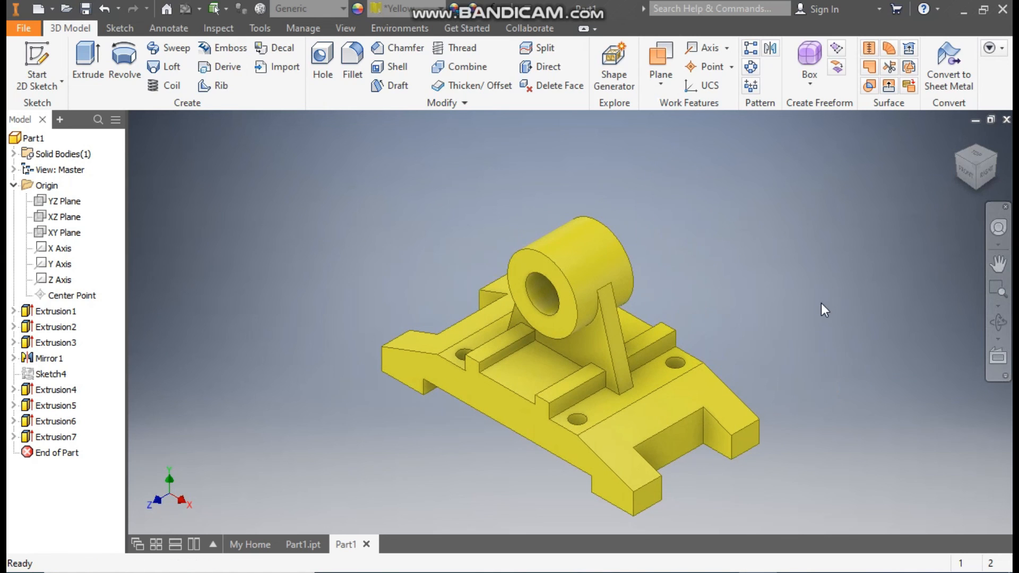
middle_drag(760, 327, 772, 281)
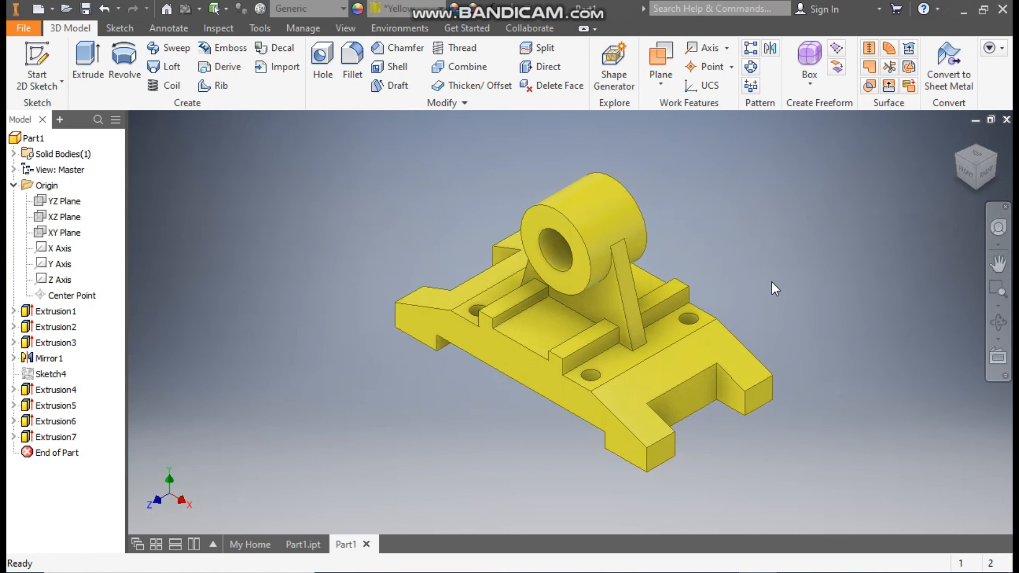